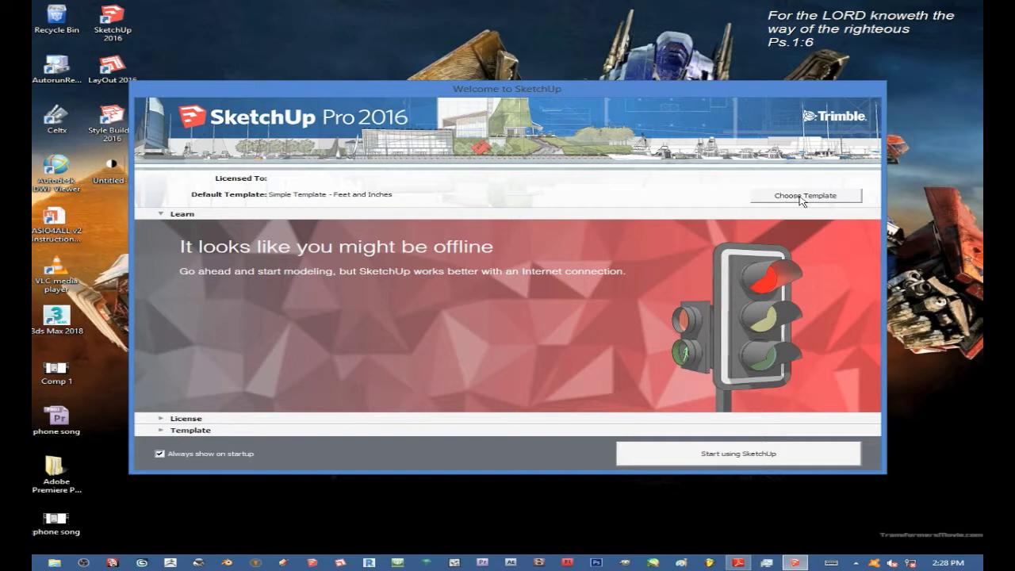
Browse the available templates and set the default to Architectural Design - Millimeters.
click(801, 199)
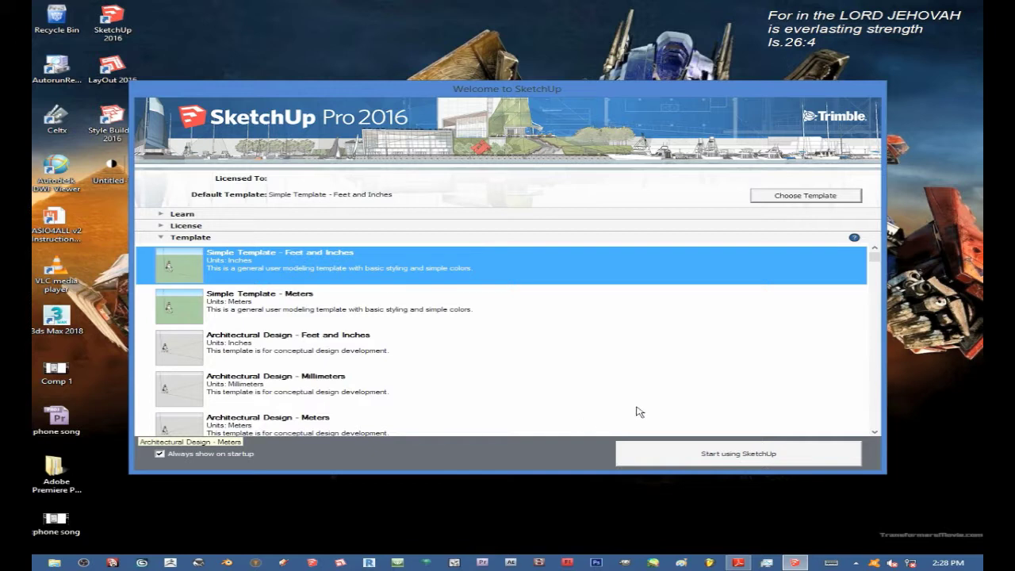
click(875, 432)
click(875, 433)
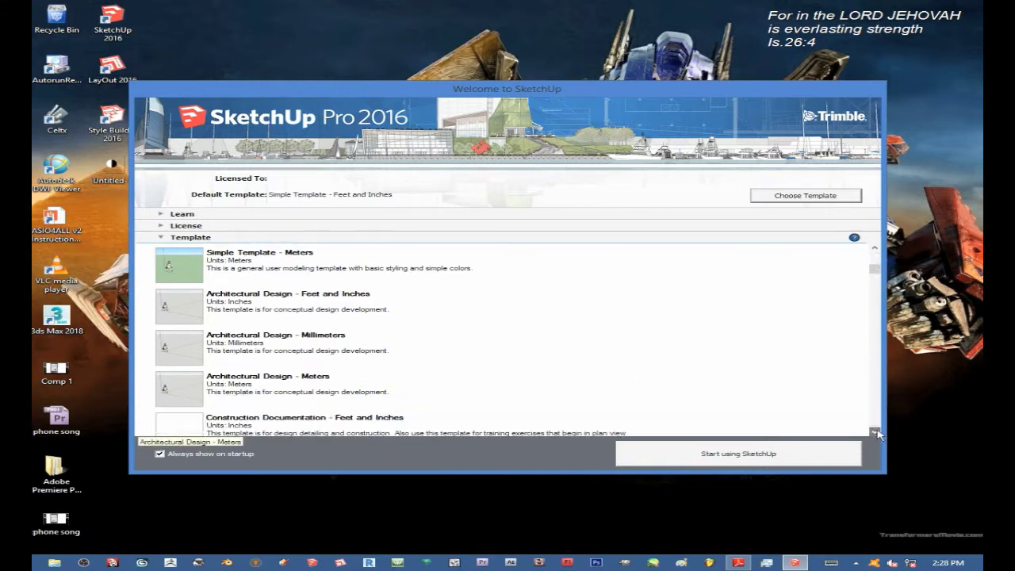
click(874, 433)
click(875, 432)
click(875, 432)
click(875, 432)
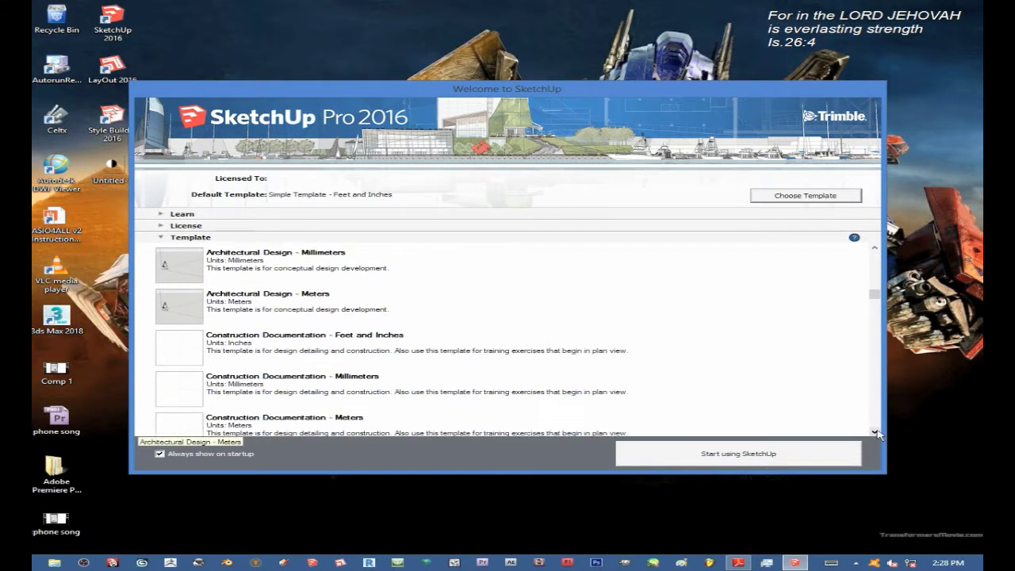
click(875, 432)
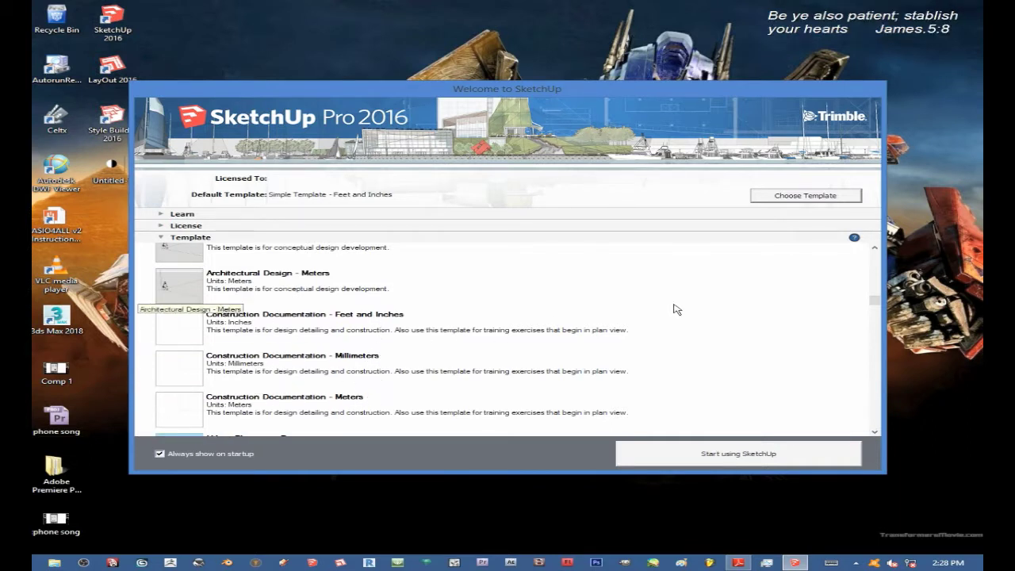
click(875, 248)
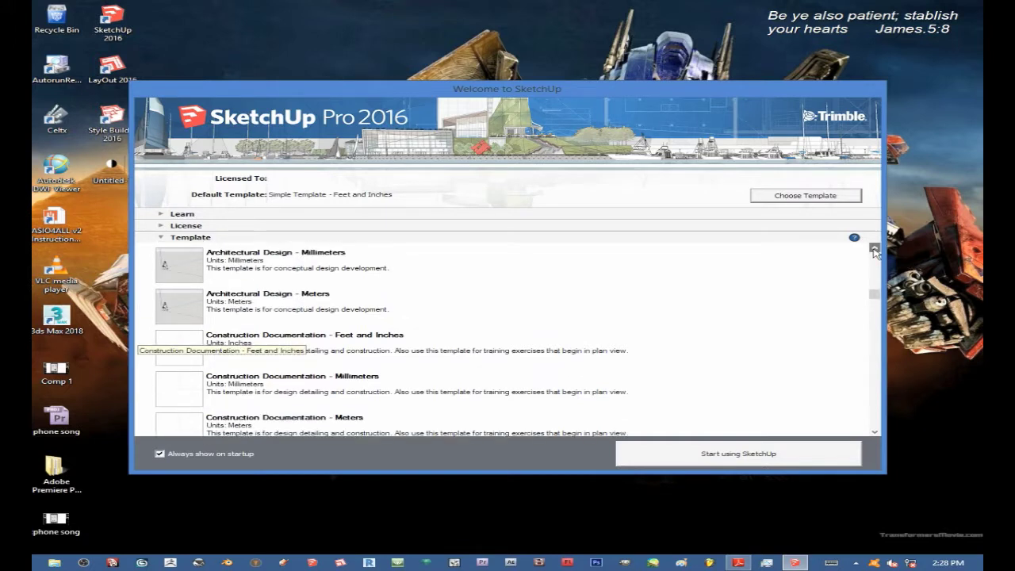
click(875, 249)
click(875, 248)
click(875, 249)
click(875, 249)
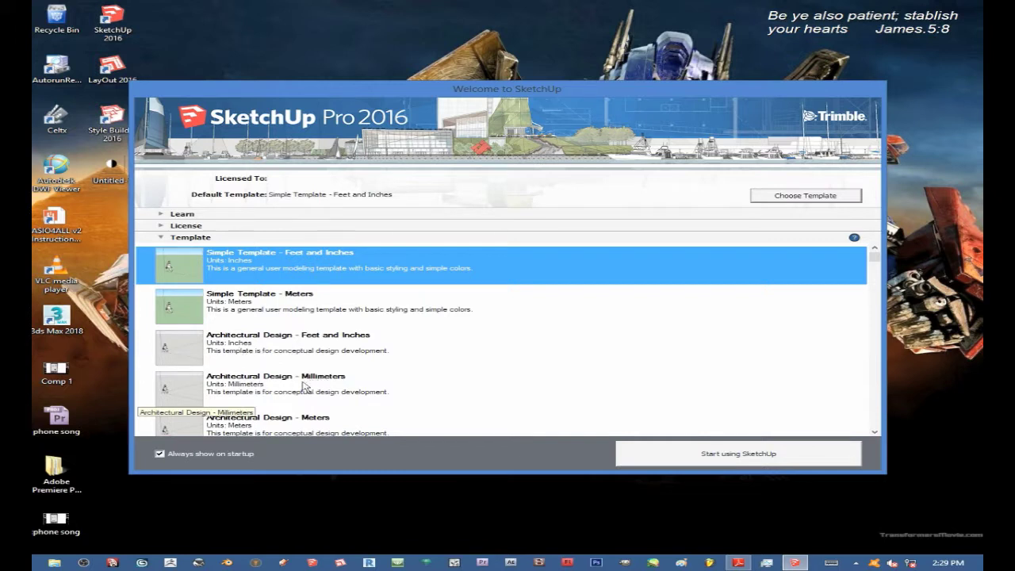
click(229, 395)
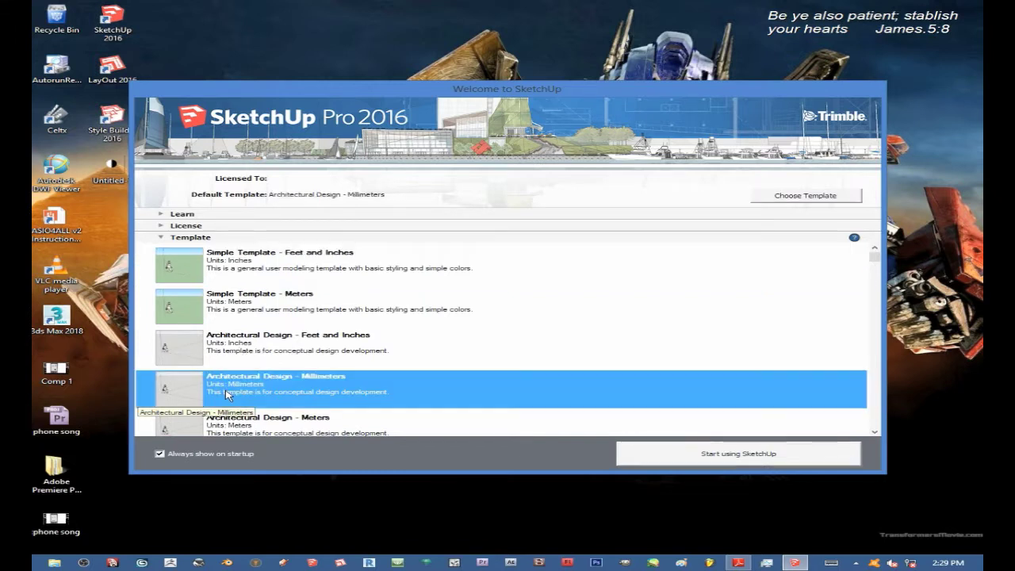
Start a new model with the chosen template and dismiss the plugin warning and load error messages.
click(709, 457)
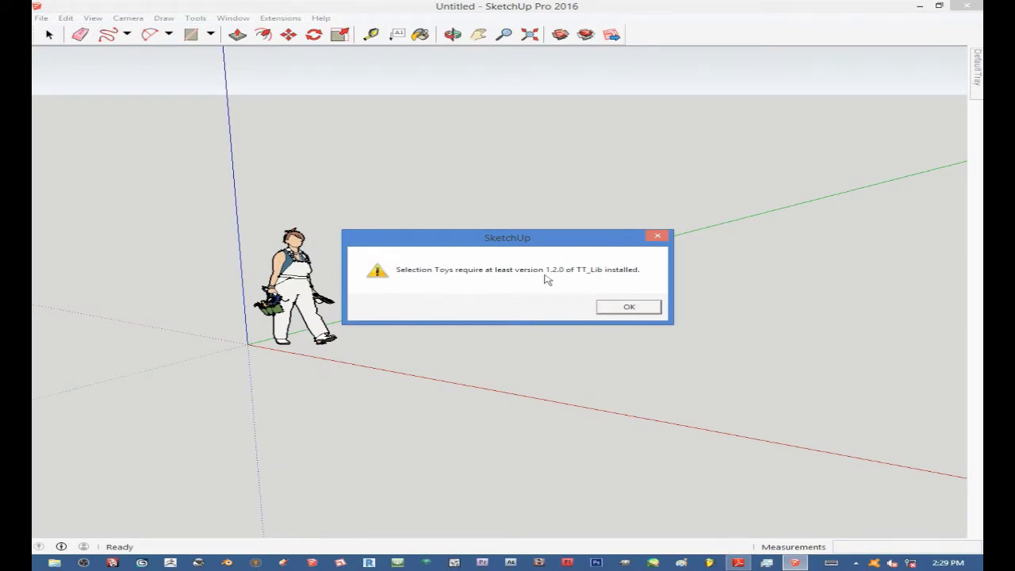
click(631, 308)
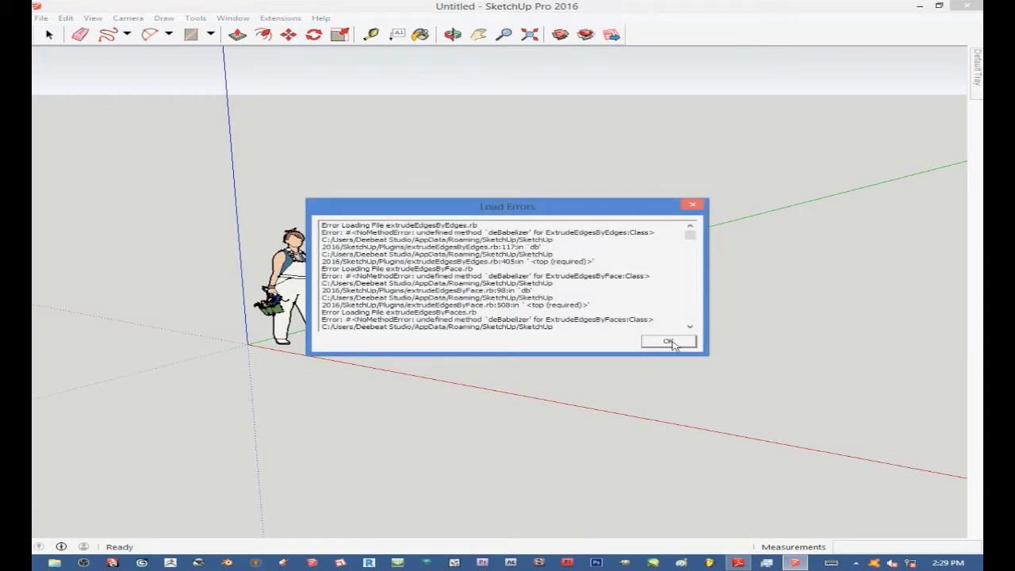
click(670, 342)
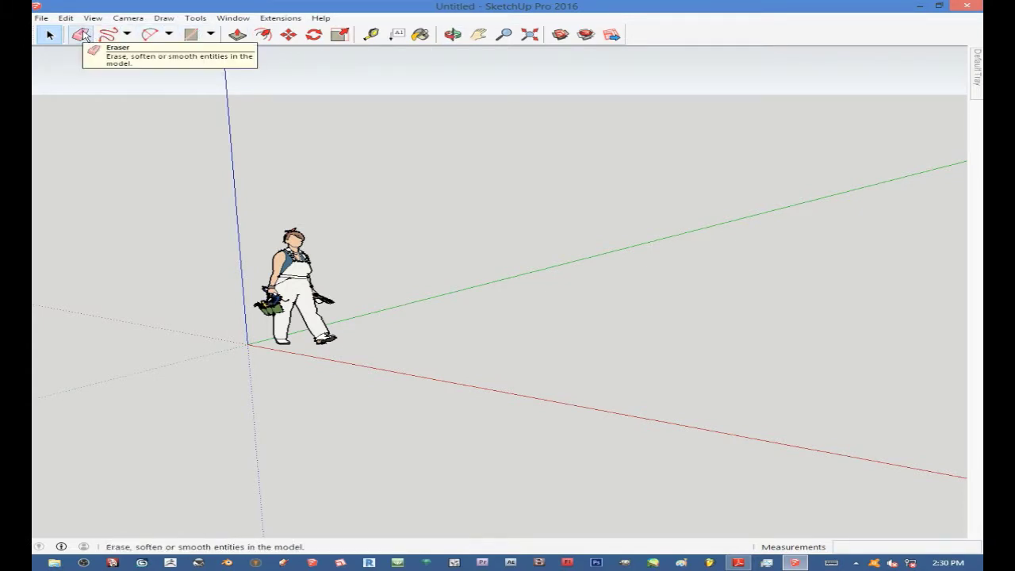
Draw three connected lines beside the figure: along the red axis, along the green axis, and about 8250 mm straight up.
click(128, 37)
click(127, 53)
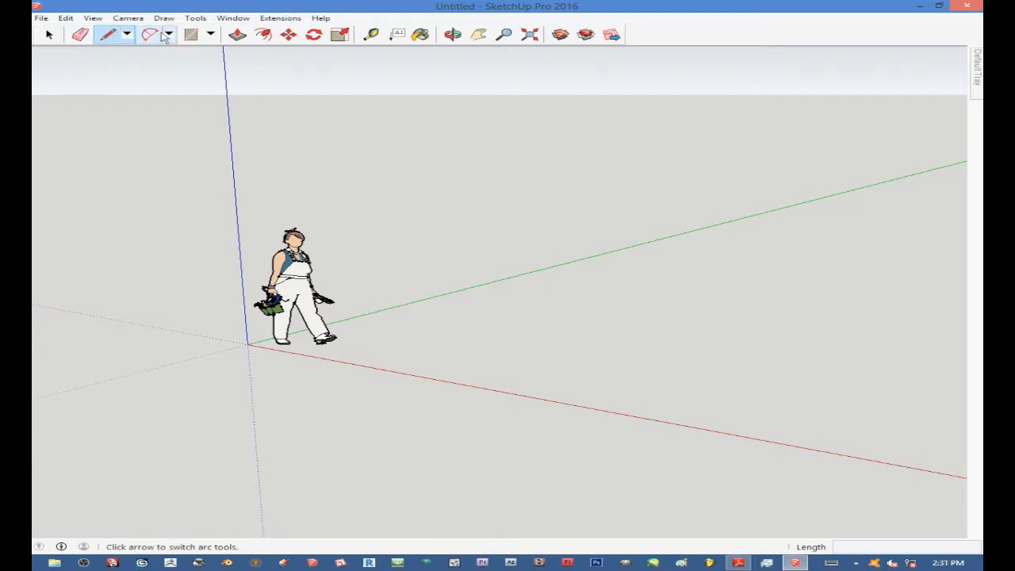
click(109, 35)
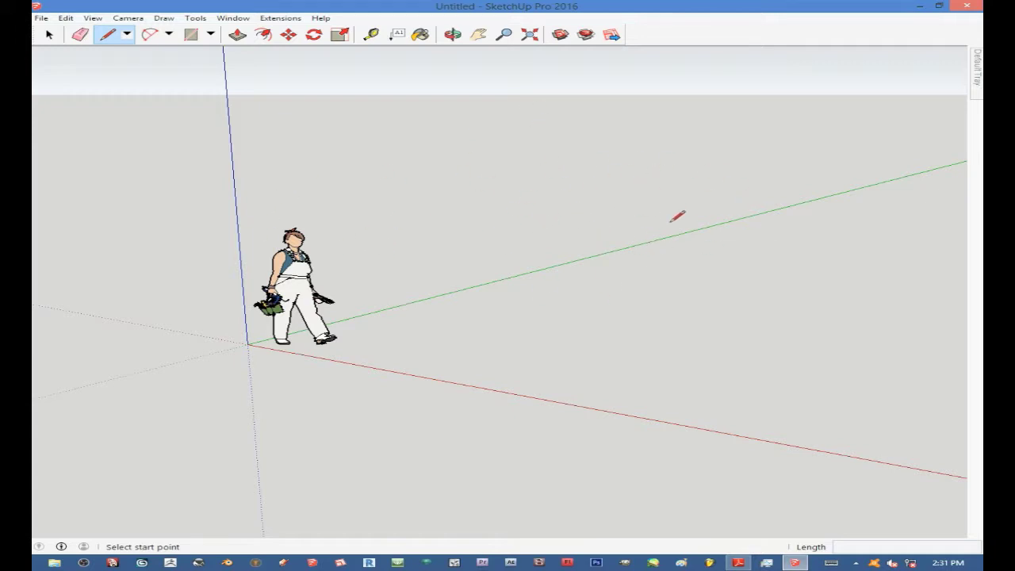
scroll(395, 307, down, 1)
scroll(373, 316, down, 2)
scroll(428, 314, down, 1)
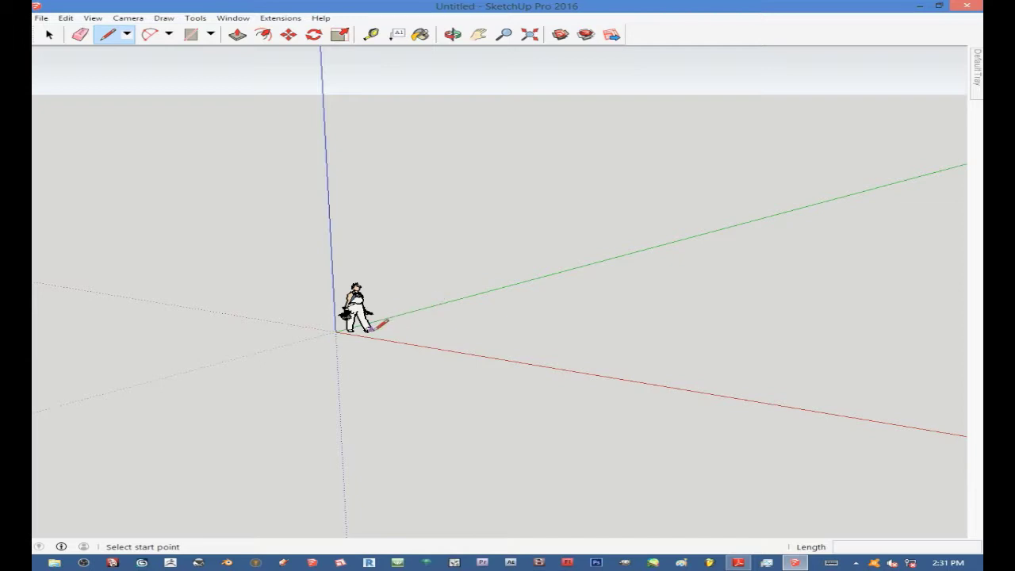
scroll(340, 333, up, 4)
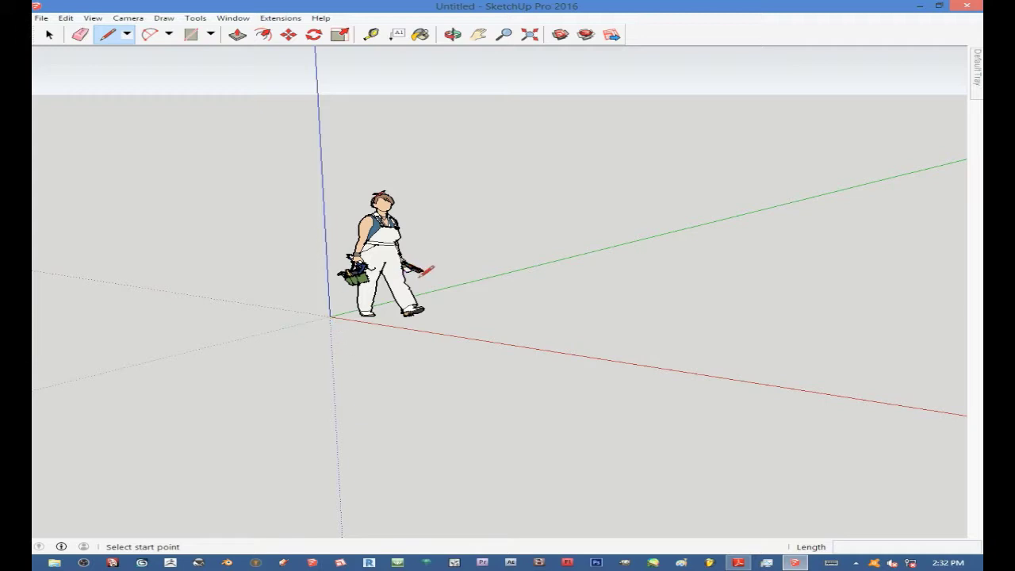
scroll(371, 273, down, 3)
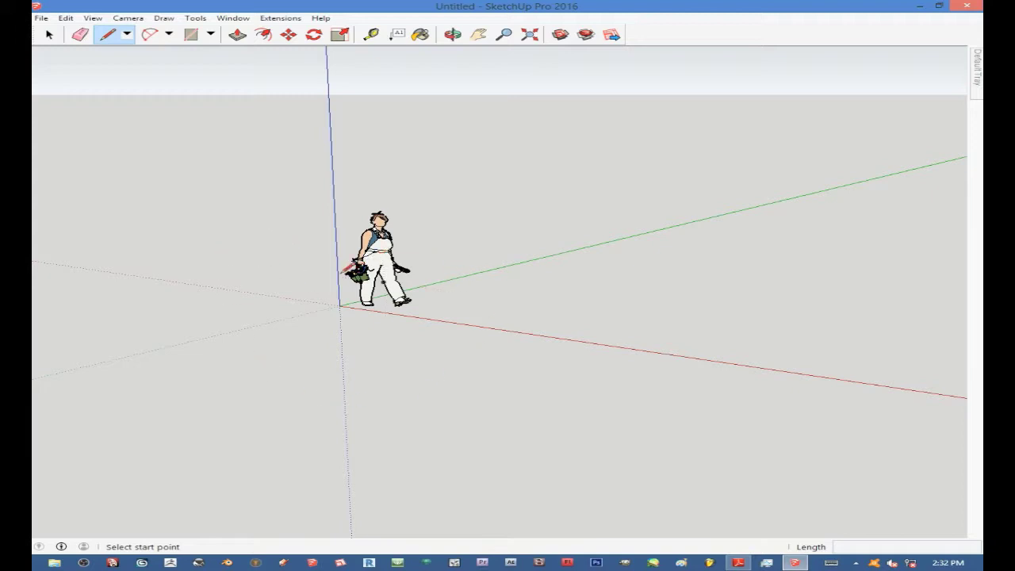
click(488, 290)
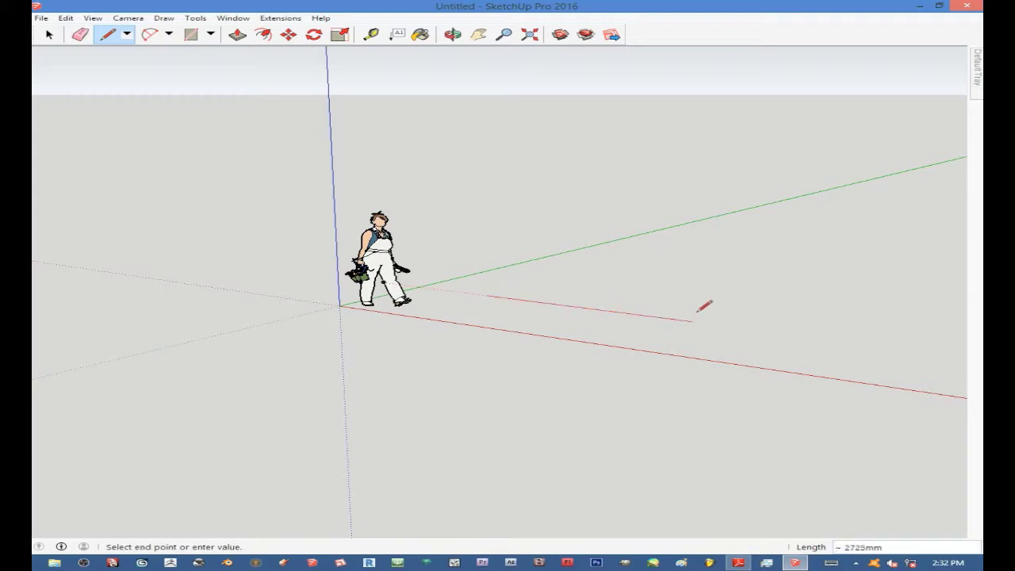
click(764, 329)
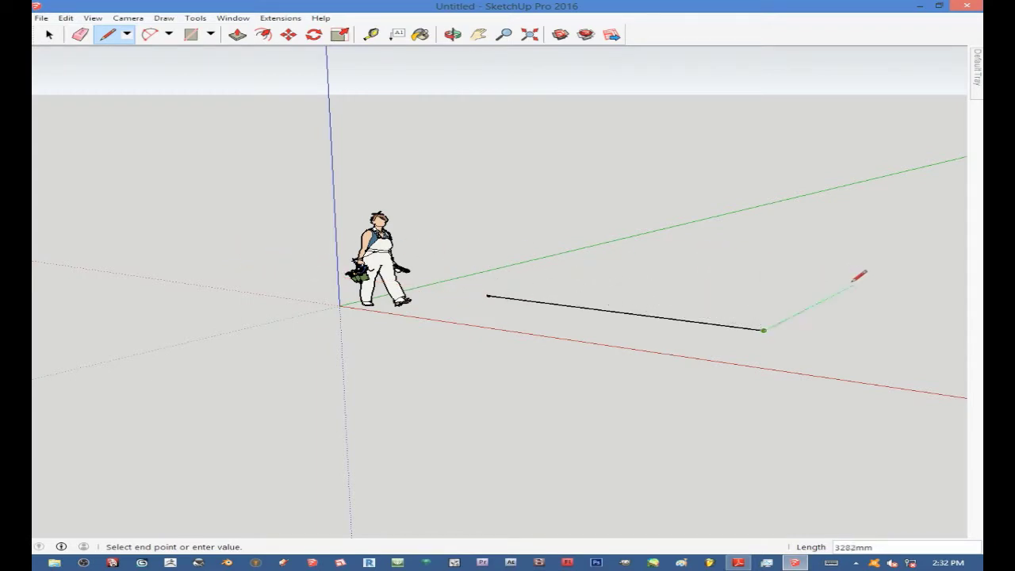
scroll(583, 355, down, 4)
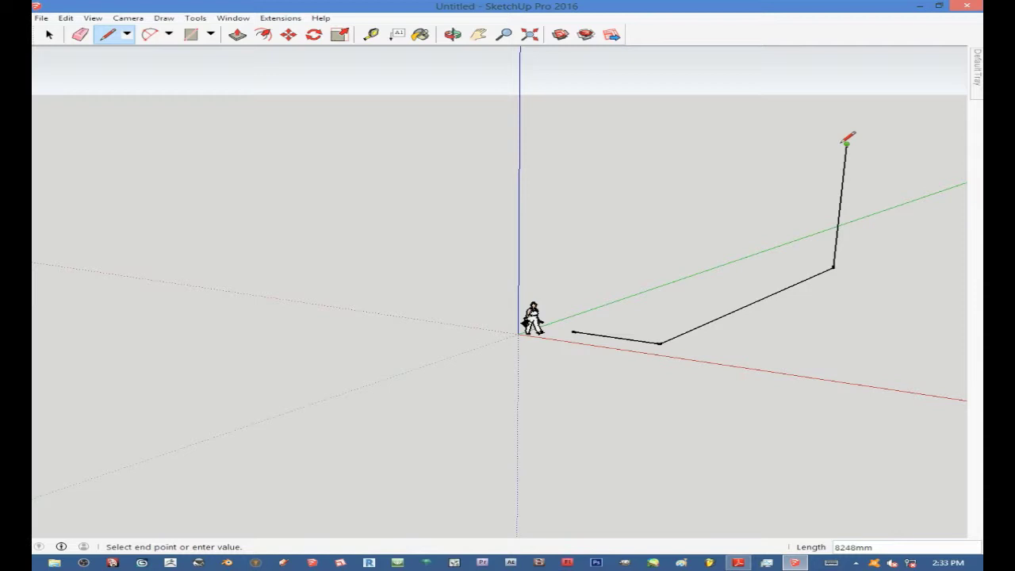
double_click(847, 139)
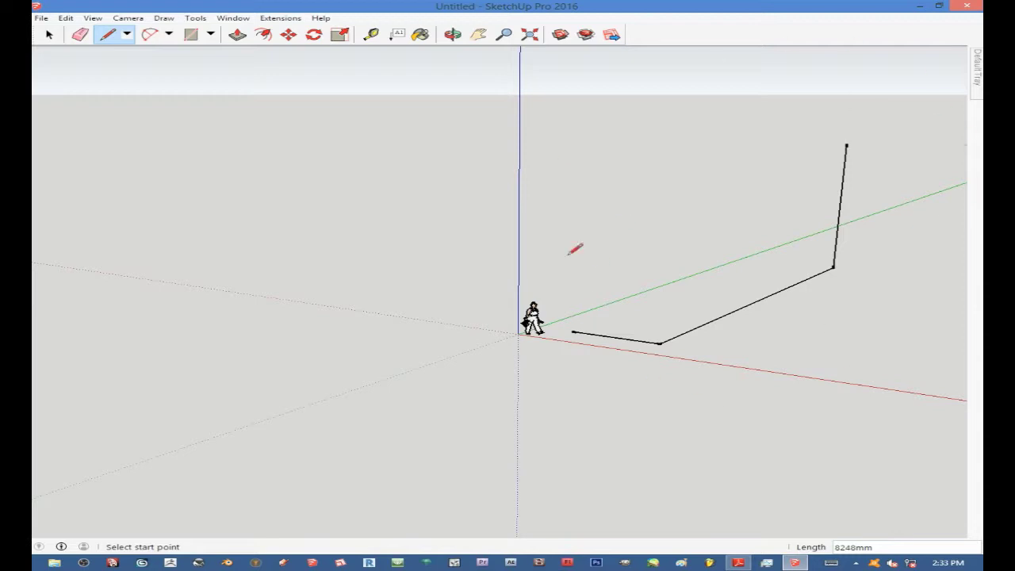
Examine the connected lines from several angles and distances to compare their directions with the coloured axes.
scroll(516, 288, down, 2)
scroll(607, 306, up, 3)
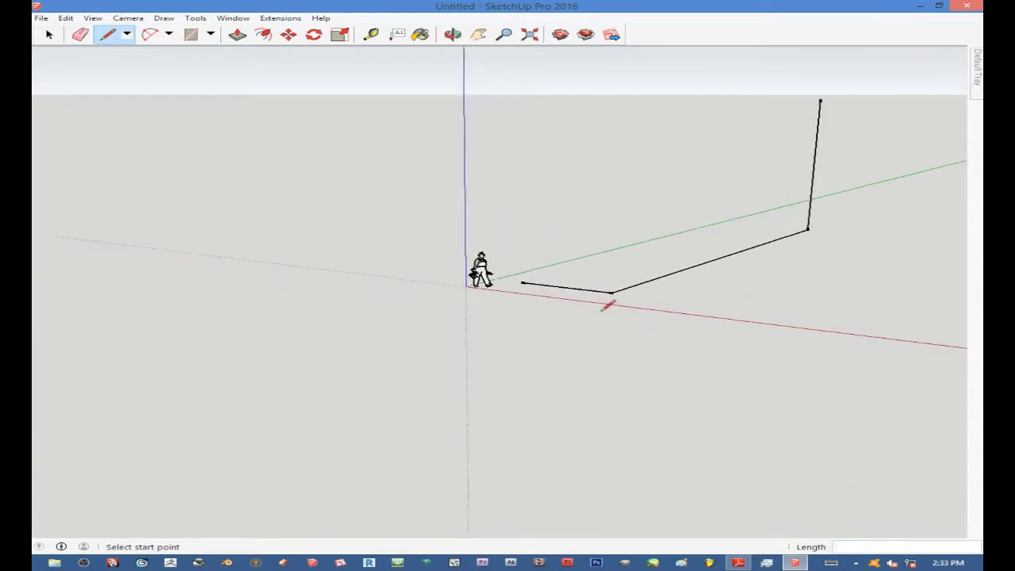
scroll(565, 283, down, 3)
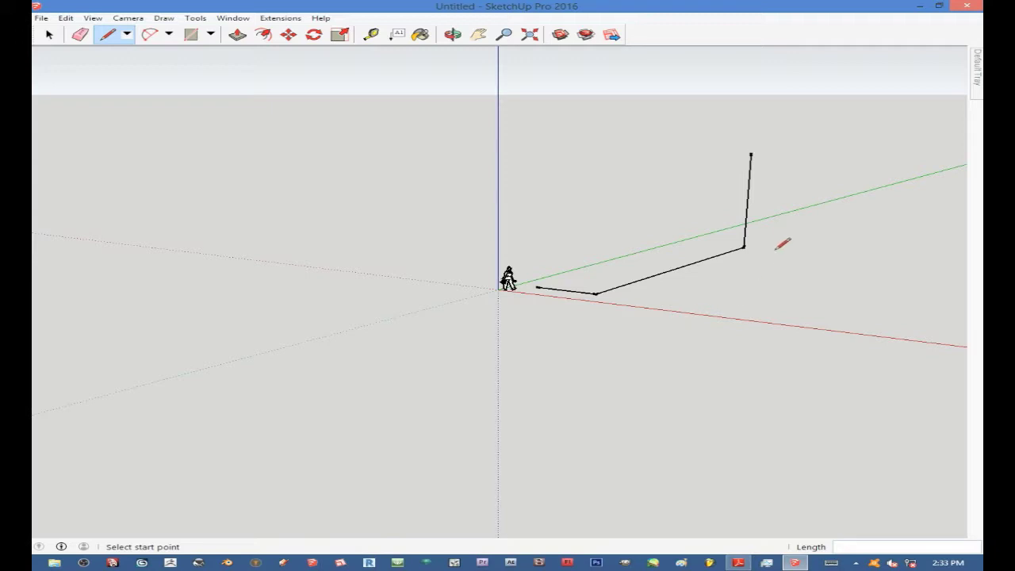
middle_drag(735, 221, 774, 224)
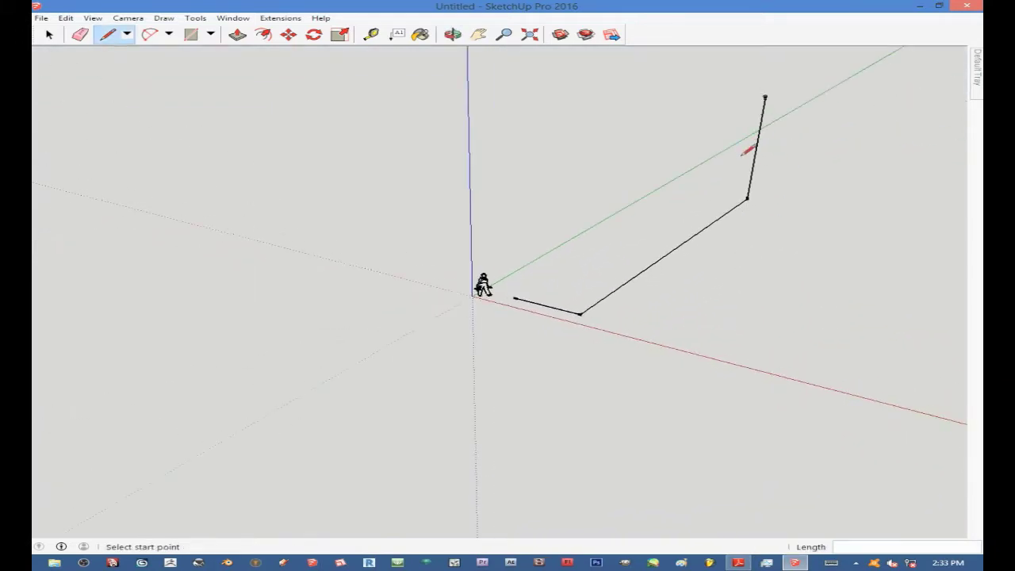
scroll(754, 159, up, 2)
scroll(714, 191, down, 4)
scroll(633, 276, up, 3)
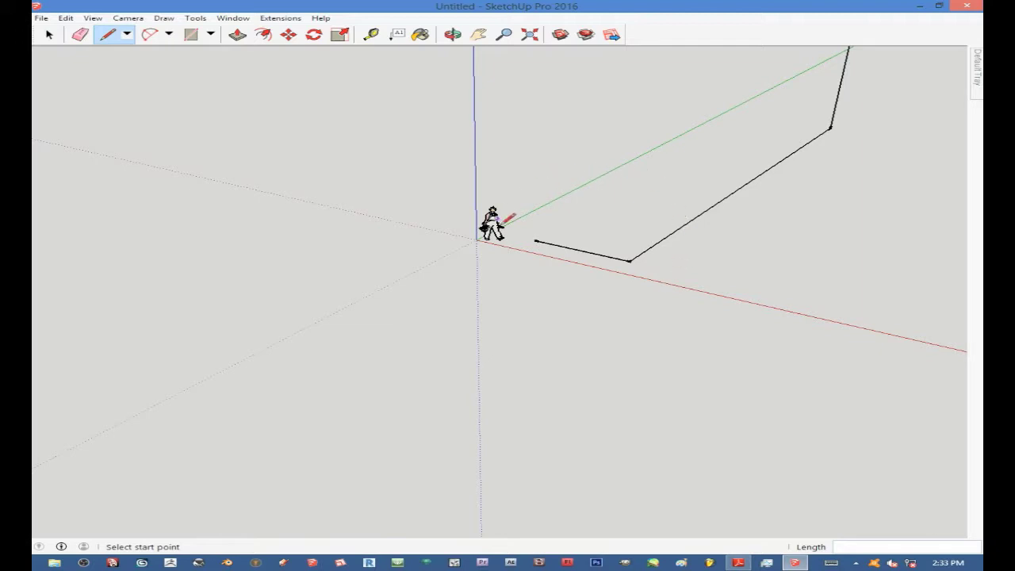
scroll(416, 200, down, 2)
mouse_move(522, 251)
middle_down()
mouse_move(537, 265)
mouse_move(513, 119)
mouse_move(517, 134)
mouse_move(685, 132)
middle_up()
mouse_move(578, 261)
middle_down()
mouse_move(680, 272)
mouse_move(625, 267)
middle_up()
scroll(512, 227, up, 2)
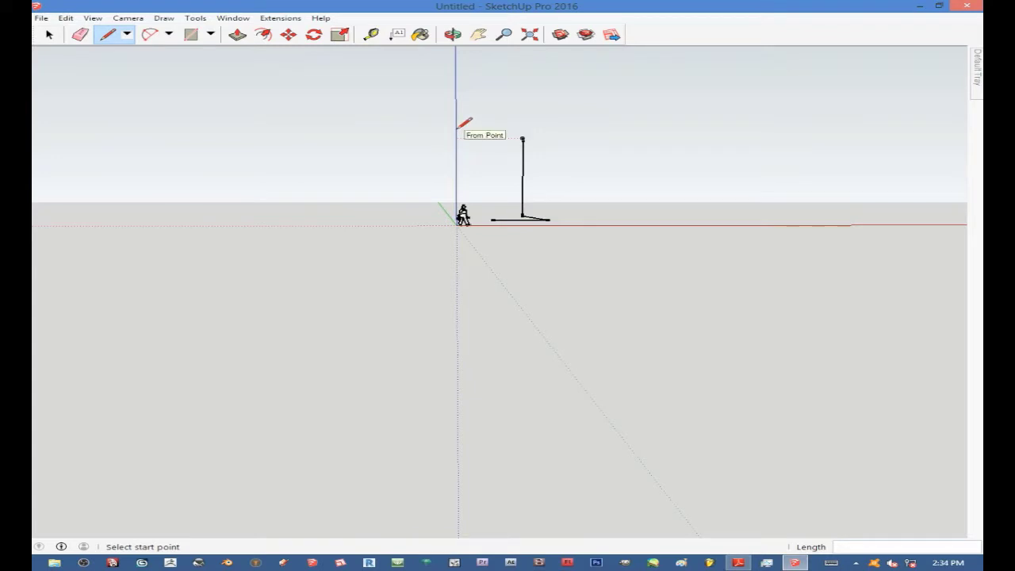
scroll(482, 217, up, 3)
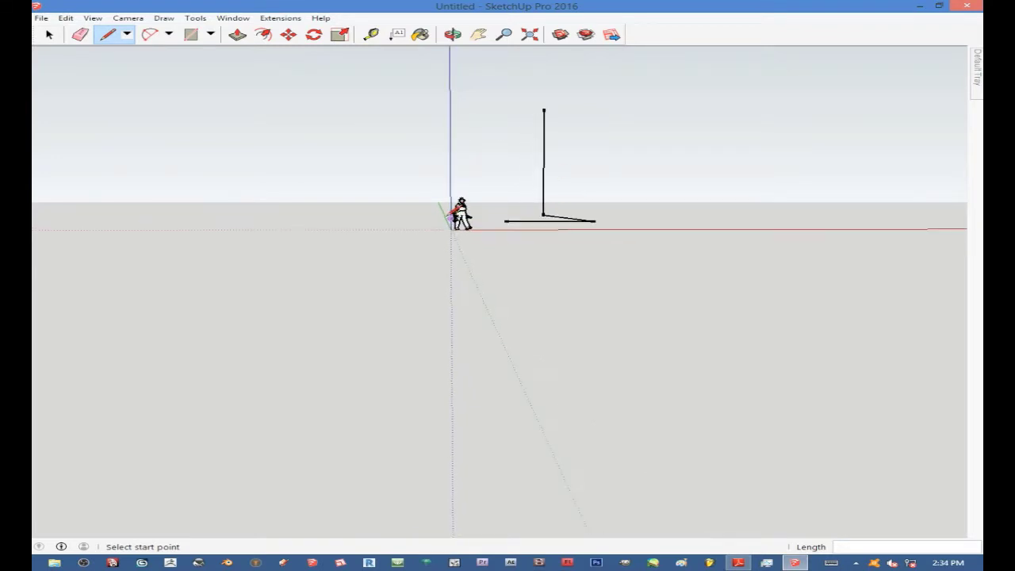
scroll(450, 220, up, 1)
middle_drag(588, 225, 525, 281)
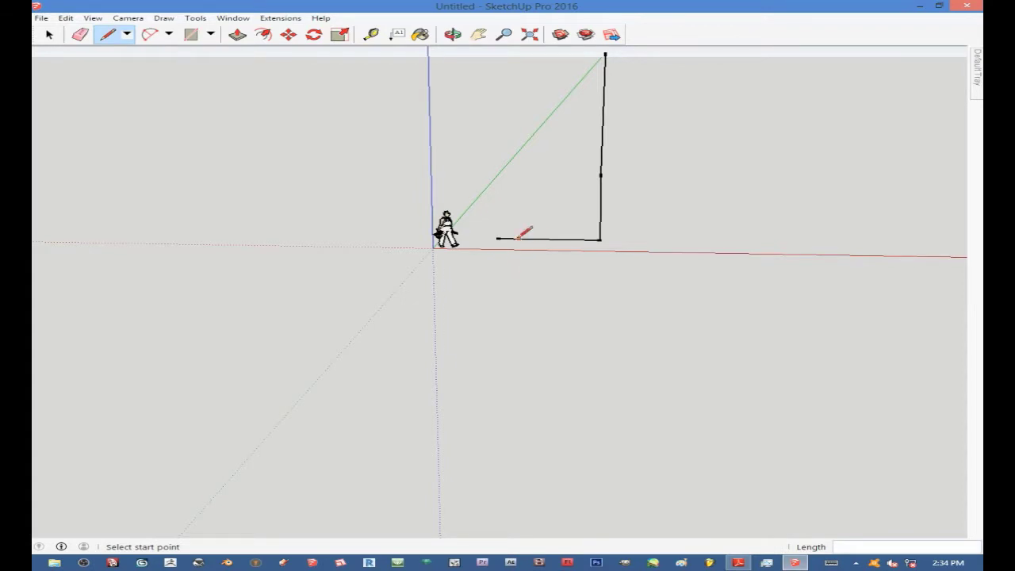
scroll(488, 228, down, 3)
scroll(571, 222, up, 5)
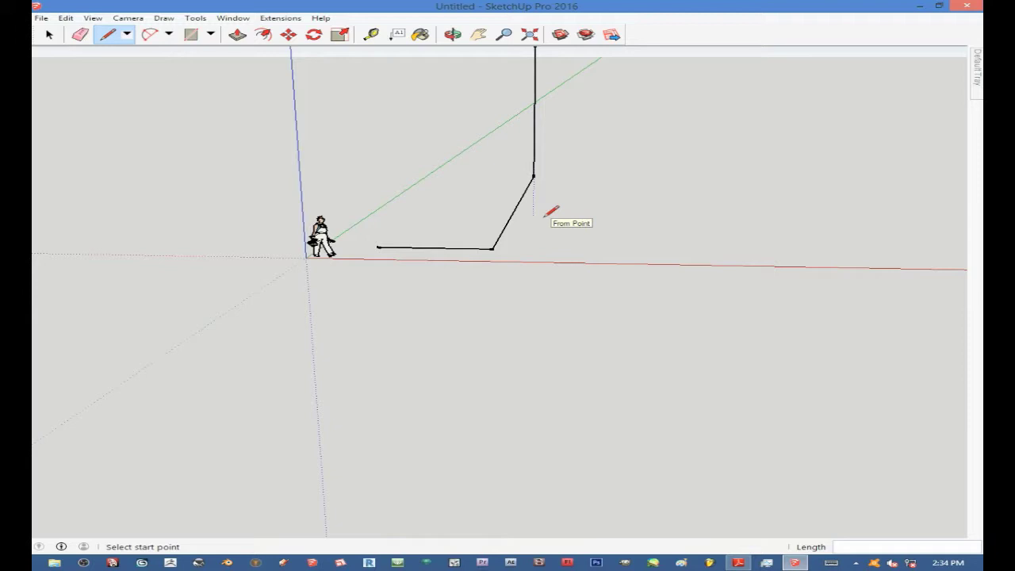
scroll(476, 201, down, 3)
scroll(490, 213, down, 1)
scroll(511, 197, up, 3)
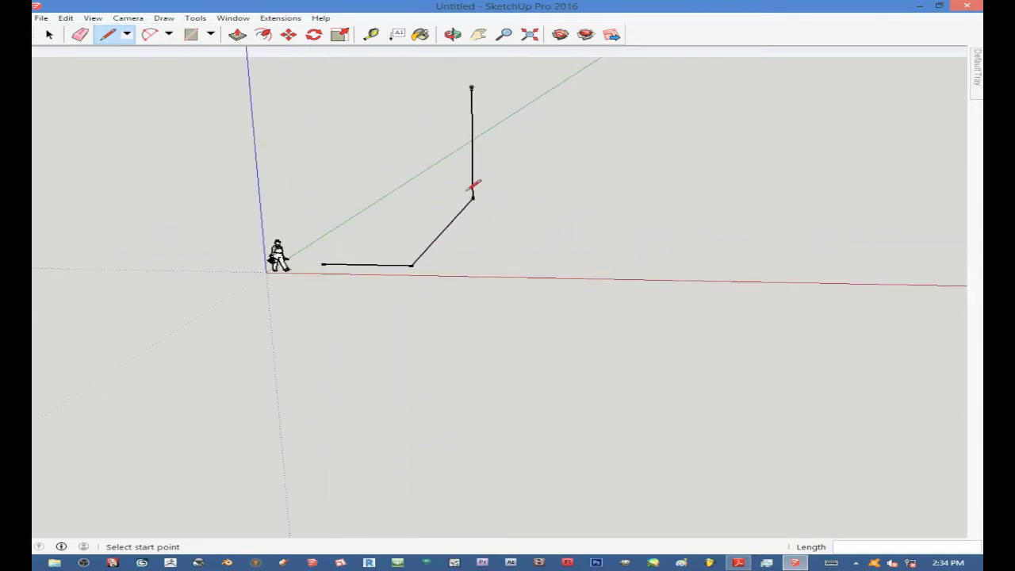
scroll(475, 187, up, 3)
scroll(476, 189, down, 3)
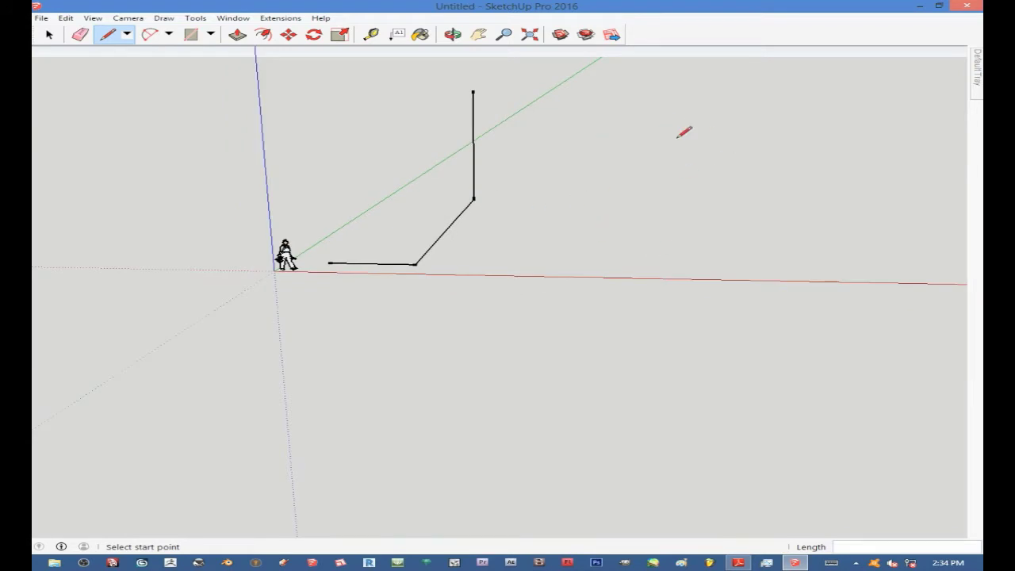
Draw a second open chain beside the first: a slanted line, a red-axis line, and a vertical line about 16820 mm high.
scroll(547, 208, down, 1)
scroll(453, 250, down, 1)
click(531, 240)
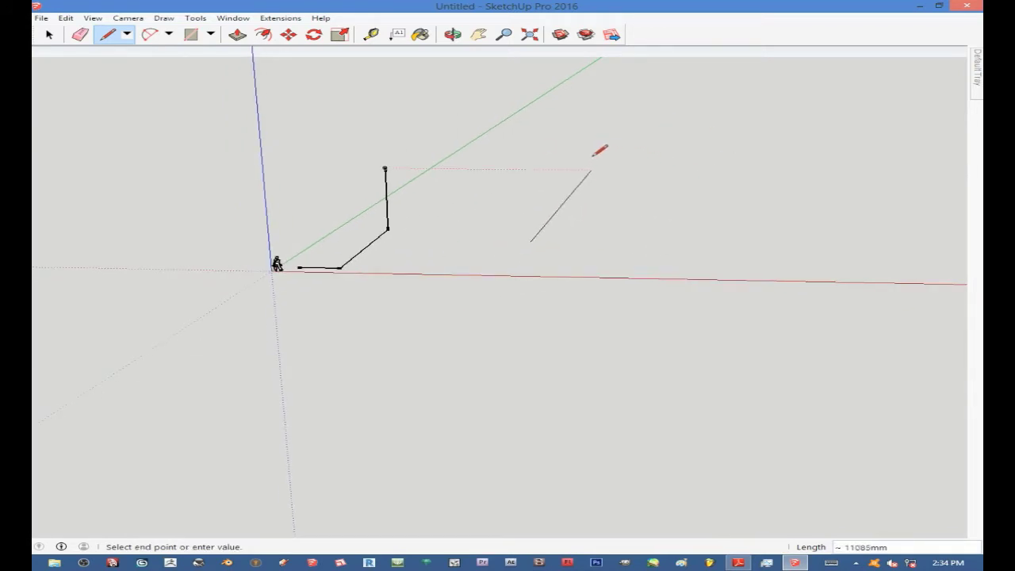
click(562, 160)
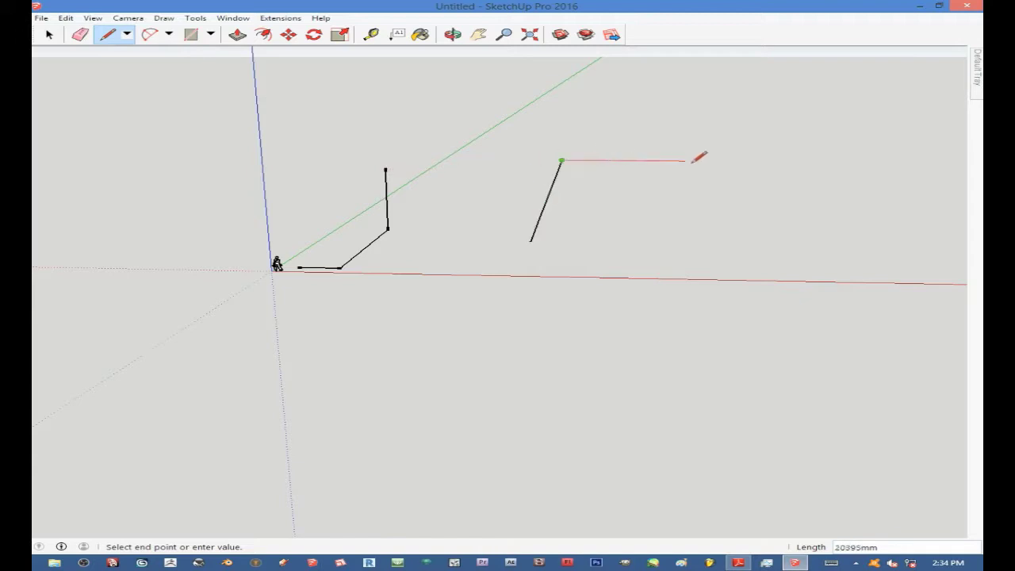
click(740, 161)
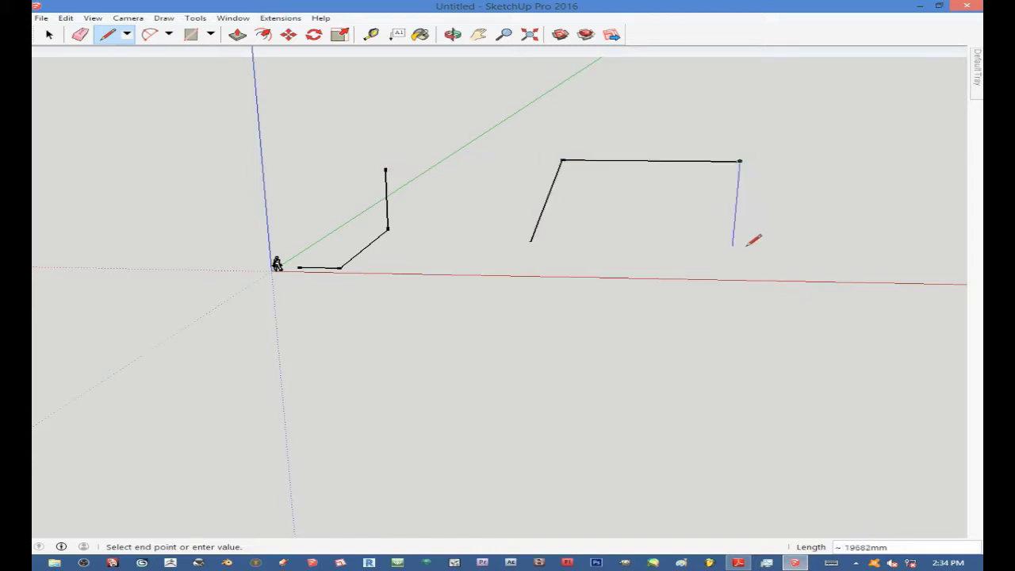
click(747, 84)
key(Escape)
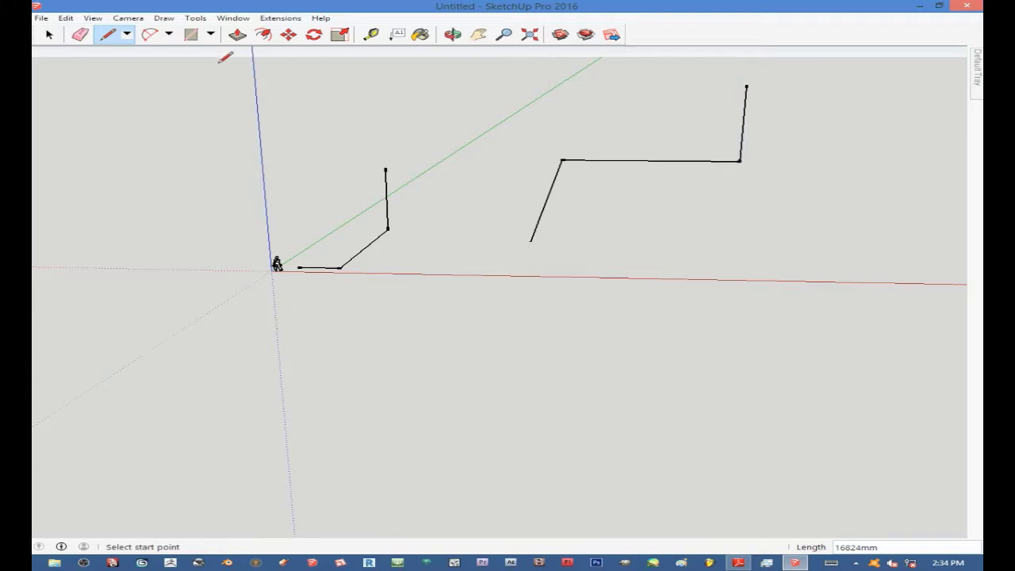
Draw long, winding, self-crossing freehand curves around the origin and across the area below both line chains.
click(127, 35)
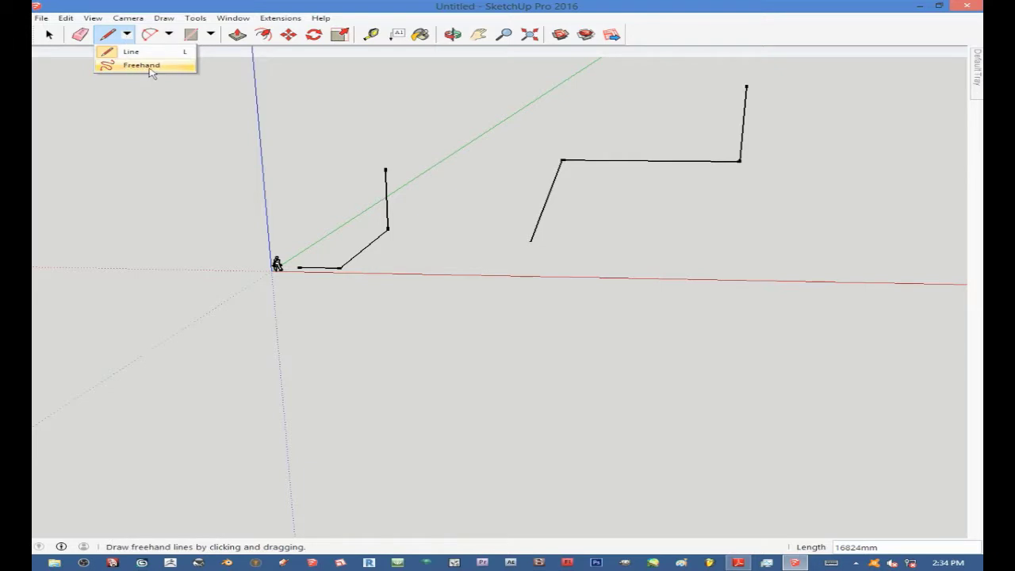
click(142, 65)
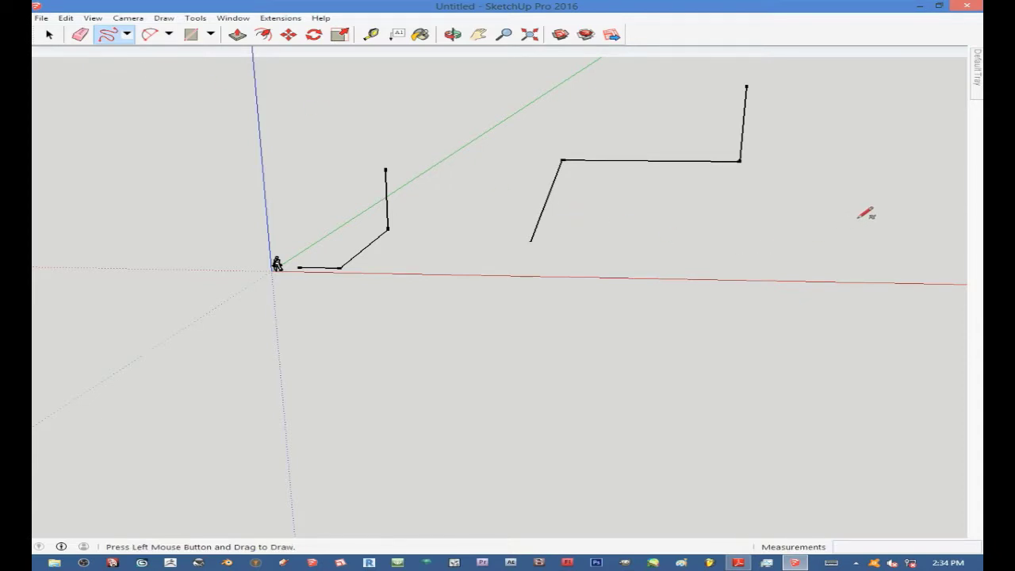
mouse_move(872, 219)
mouse_down()
mouse_move(815, 226)
mouse_move(873, 254)
mouse_move(866, 269)
mouse_move(835, 277)
mouse_move(765, 266)
mouse_move(733, 277)
mouse_move(738, 291)
mouse_move(857, 315)
mouse_move(832, 338)
mouse_move(714, 347)
mouse_move(634, 331)
mouse_move(551, 333)
mouse_move(521, 367)
mouse_move(675, 417)
mouse_move(623, 464)
mouse_move(434, 439)
mouse_move(417, 372)
mouse_move(359, 345)
mouse_move(305, 381)
mouse_move(400, 407)
mouse_move(331, 432)
mouse_move(207, 374)
mouse_move(206, 318)
mouse_move(172, 303)
mouse_move(169, 343)
mouse_move(182, 345)
mouse_move(152, 353)
mouse_move(123, 314)
mouse_move(137, 286)
mouse_move(171, 249)
mouse_move(233, 218)
mouse_move(316, 208)
mouse_move(324, 161)
mouse_move(264, 193)
mouse_move(177, 173)
mouse_move(268, 123)
mouse_move(361, 134)
mouse_move(483, 106)
mouse_move(523, 171)
mouse_move(469, 239)
mouse_move(491, 290)
mouse_move(598, 285)
mouse_move(590, 255)
mouse_move(638, 234)
mouse_move(657, 251)
mouse_move(666, 214)
mouse_move(712, 221)
mouse_move(714, 182)
mouse_move(689, 221)
mouse_move(750, 203)
mouse_move(783, 210)
mouse_move(653, 267)
mouse_move(626, 304)
mouse_move(554, 319)
mouse_move(456, 323)
mouse_move(433, 306)
mouse_move(441, 270)
mouse_move(421, 265)
mouse_move(382, 289)
mouse_move(419, 297)
mouse_move(396, 289)
mouse_move(394, 309)
mouse_move(466, 334)
mouse_move(516, 405)
mouse_up()
mouse_move(478, 423)
mouse_down()
mouse_move(568, 415)
mouse_move(548, 411)
mouse_move(553, 400)
mouse_move(592, 405)
mouse_move(585, 438)
mouse_move(540, 438)
mouse_move(519, 455)
mouse_move(295, 498)
mouse_move(278, 461)
mouse_move(339, 481)
mouse_move(321, 451)
mouse_move(241, 435)
mouse_move(192, 482)
mouse_move(191, 496)
mouse_move(97, 441)
mouse_move(149, 428)
mouse_move(150, 386)
mouse_move(97, 389)
mouse_move(60, 303)
mouse_move(117, 237)
mouse_move(168, 221)
mouse_move(92, 161)
mouse_move(153, 104)
mouse_up()
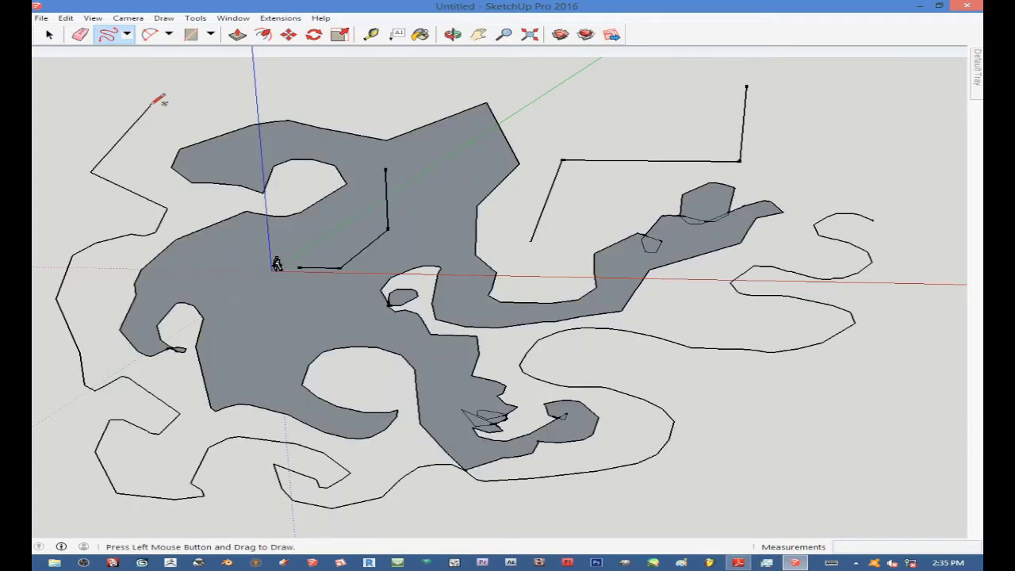
Select everything in the model, including the figure, and delete it.
scroll(635, 342, down, 5)
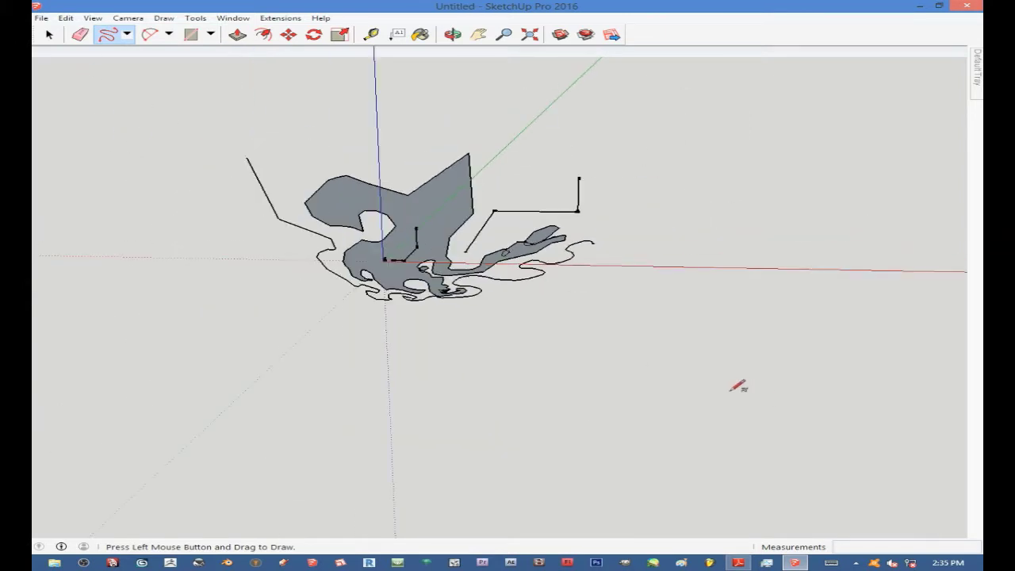
scroll(699, 342, up, 1)
click(49, 34)
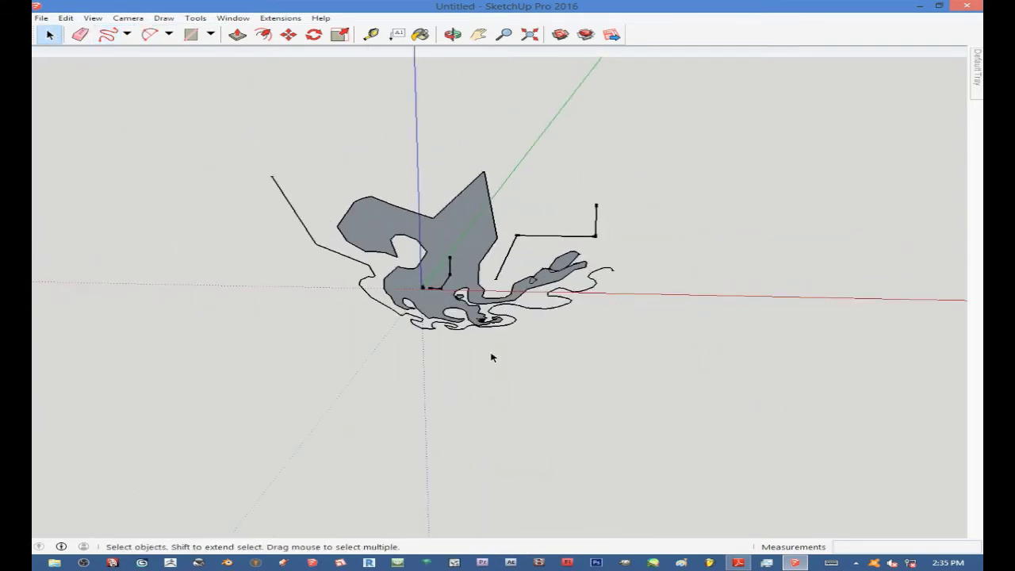
drag(188, 125, 191, 125)
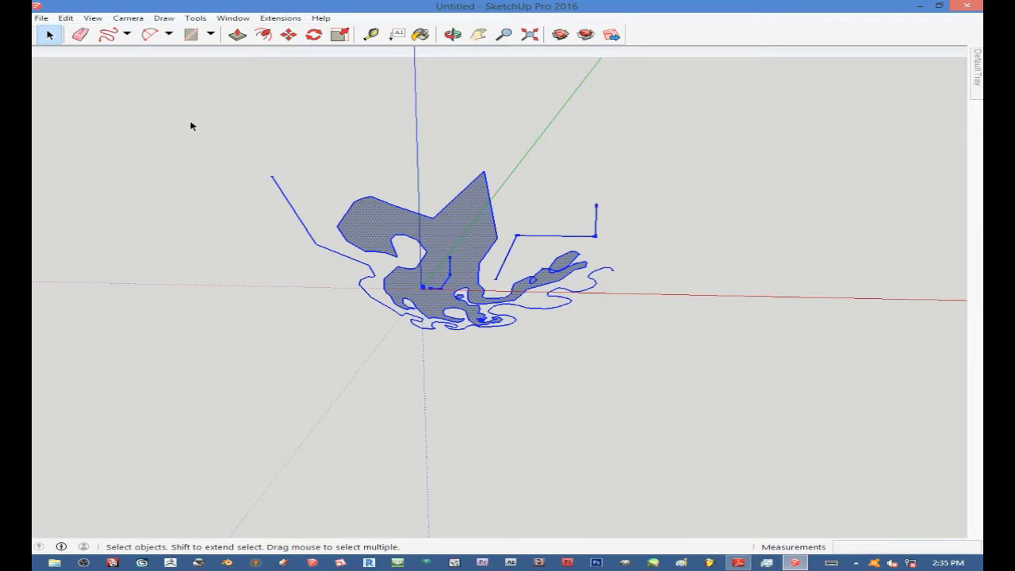
key(Delete)
Draw a slanted straight line on the empty ground and cross it with a red-axis line about 66200 mm long.
scroll(442, 282, up, 4)
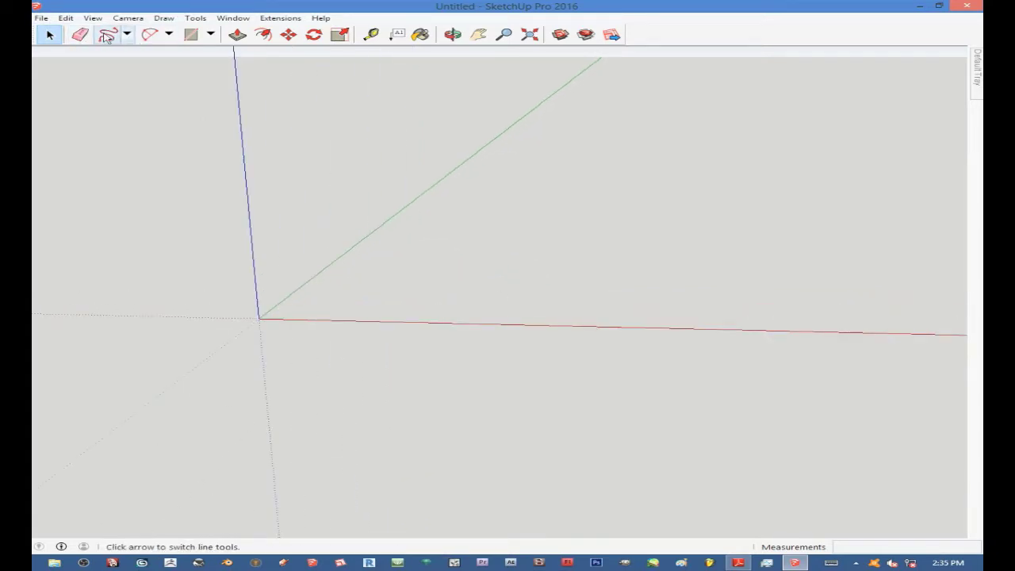
click(128, 35)
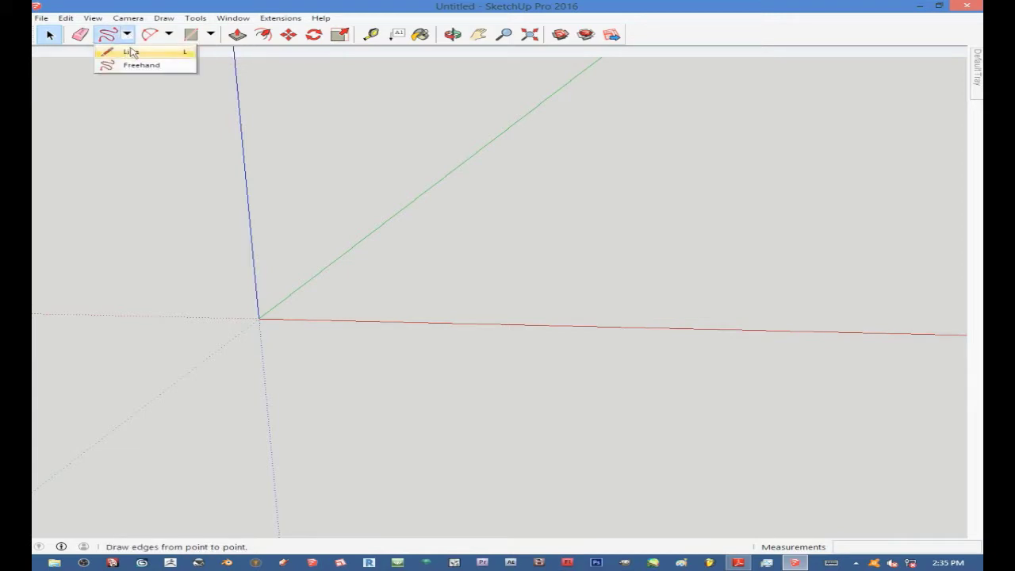
click(131, 53)
click(568, 290)
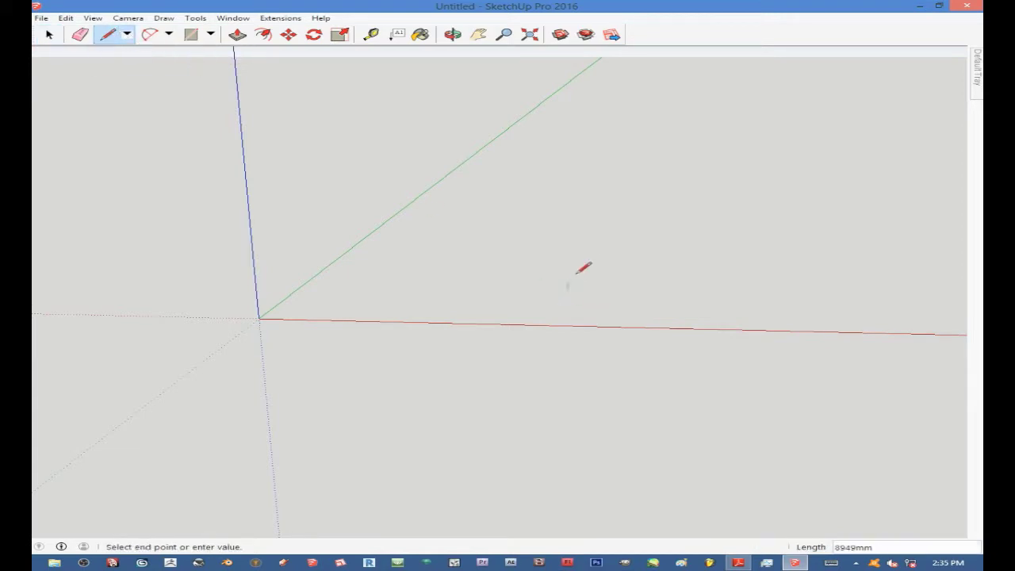
click(588, 146)
key(Escape)
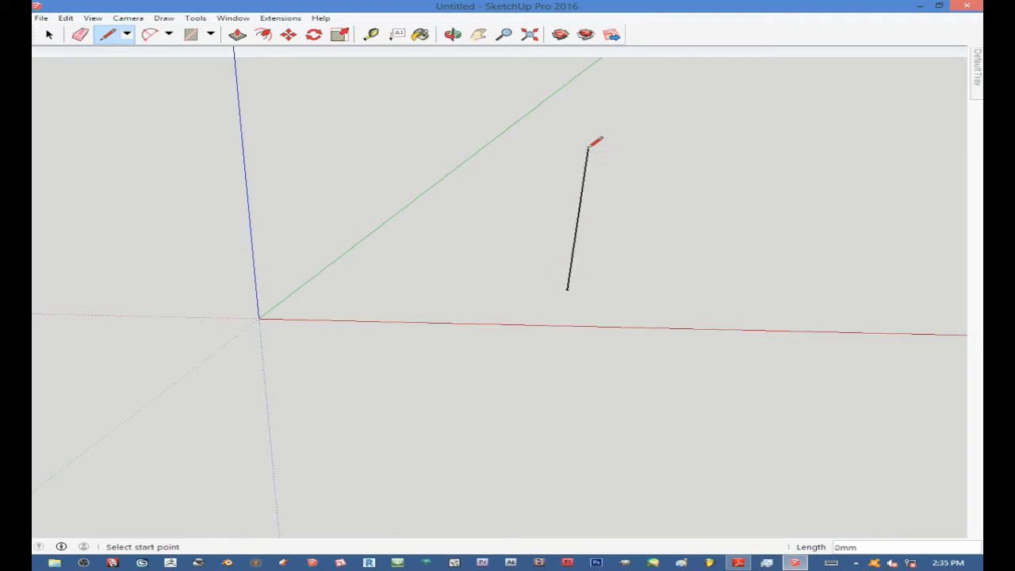
click(476, 222)
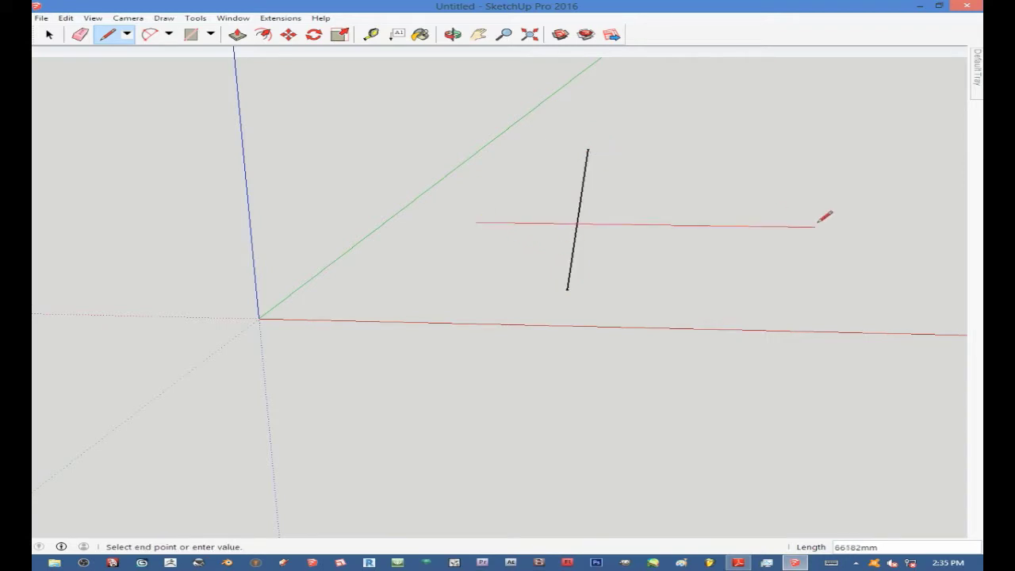
click(819, 227)
key(Escape)
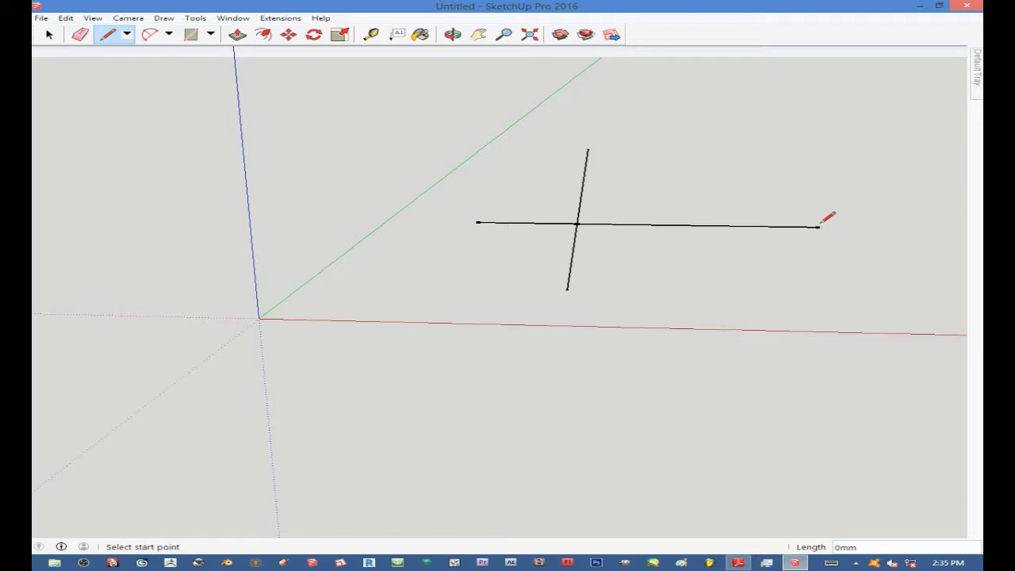
Draw a slanted line across the far end of the red-axis line and join its lower end to the first line's lower end.
click(777, 194)
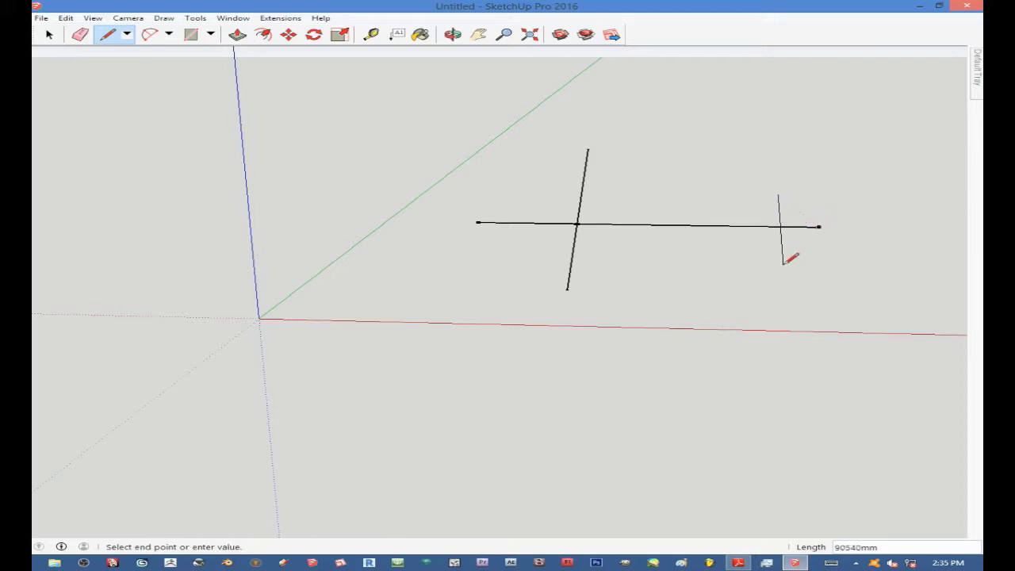
click(810, 297)
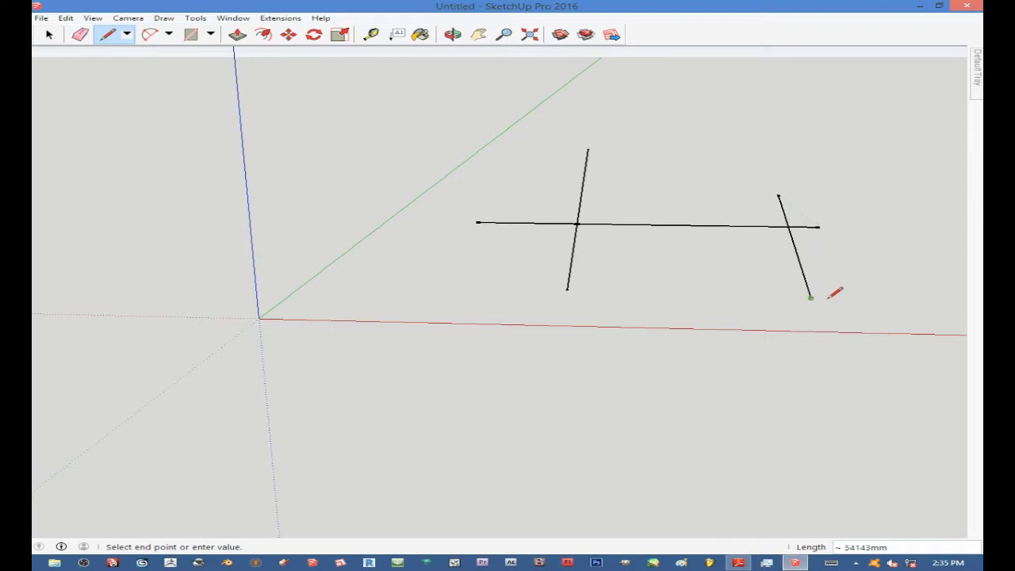
click(567, 291)
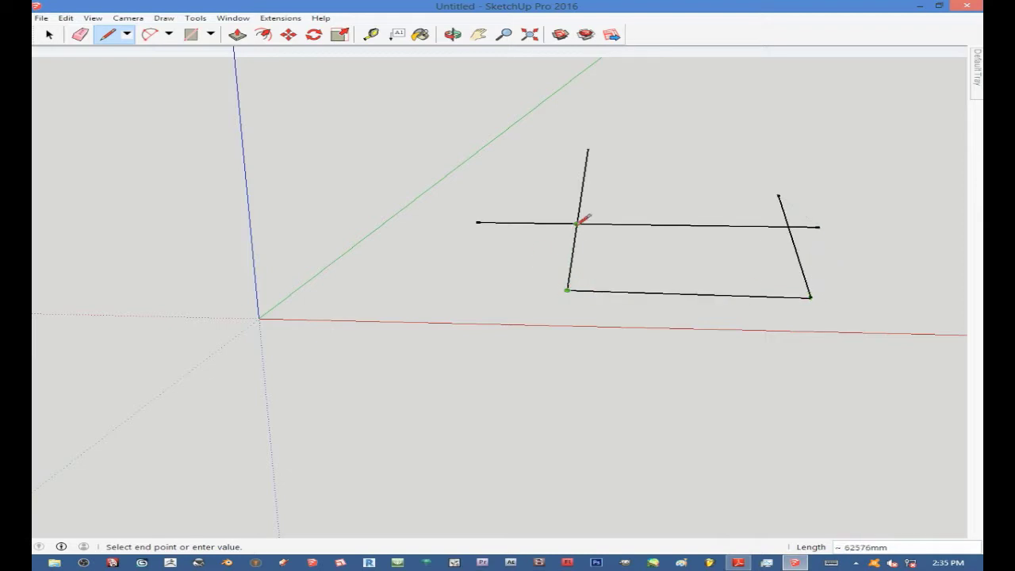
key(Escape)
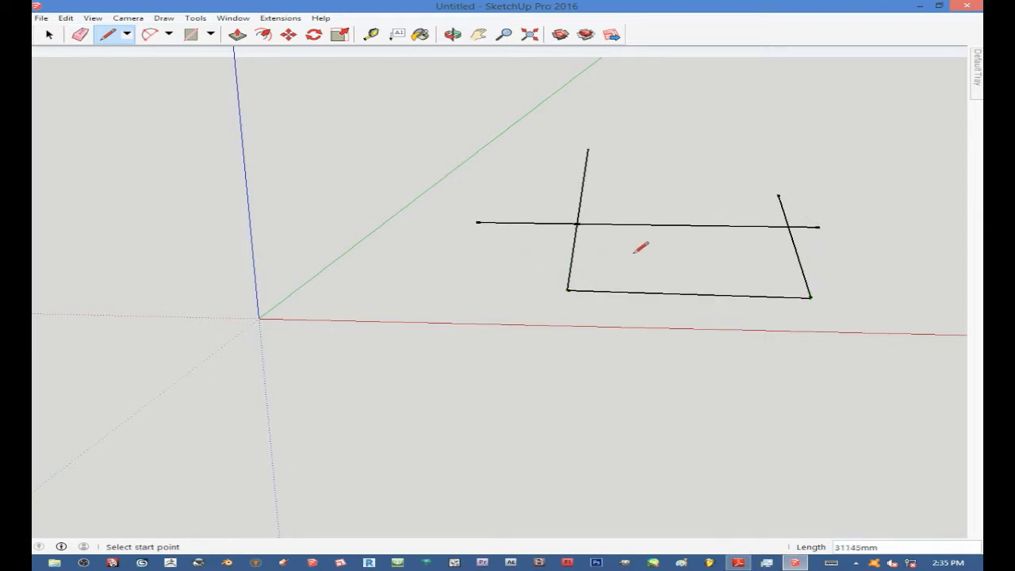
Examine the crossing lines from different angles and distances to check where they intersect and meet.
mouse_move(949, 219)
middle_down()
mouse_move(777, 213)
mouse_move(926, 272)
mouse_move(801, 143)
mouse_move(863, 203)
mouse_move(833, 172)
middle_up()
scroll(829, 196, up, 2)
scroll(828, 197, down, 1)
middle_drag(839, 223, 857, 249)
scroll(380, 211, down, 3)
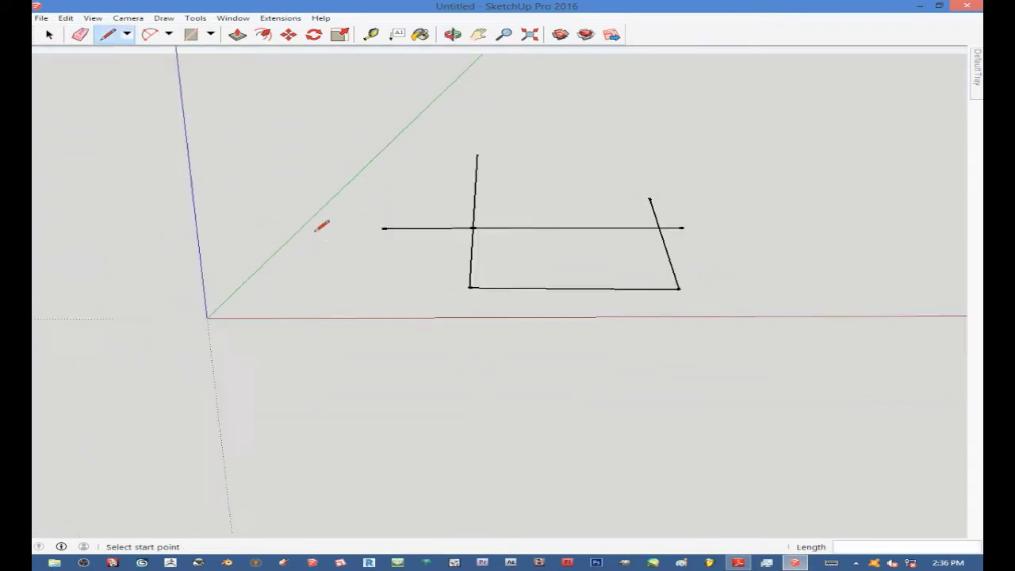
scroll(548, 230, up, 2)
scroll(639, 249, up, 1)
scroll(650, 272, down, 3)
middle_drag(651, 272, 608, 274)
scroll(587, 267, up, 3)
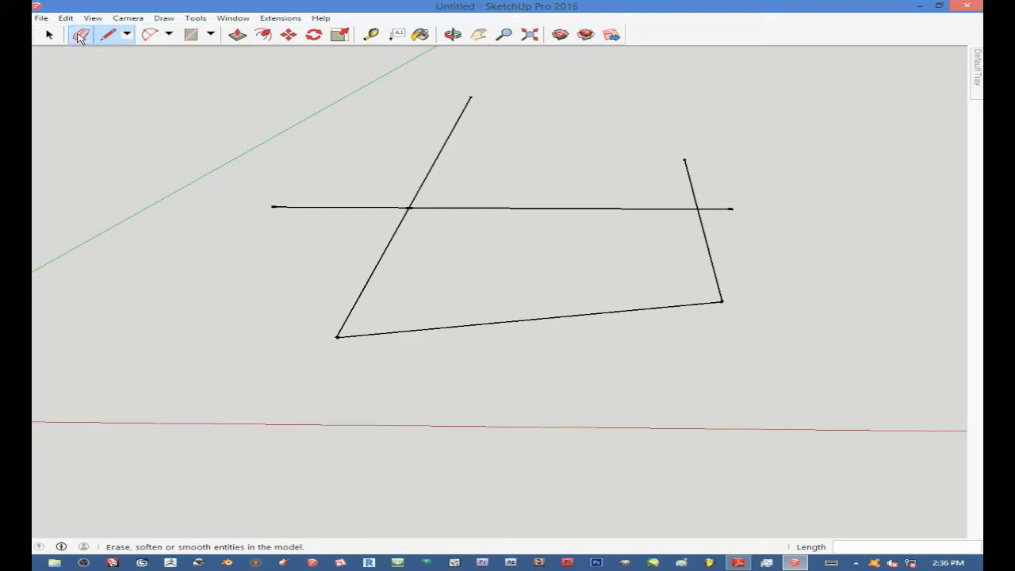
Erase the slanted line at the far end, the lower connecting line, and the lower segment of the first line.
click(79, 36)
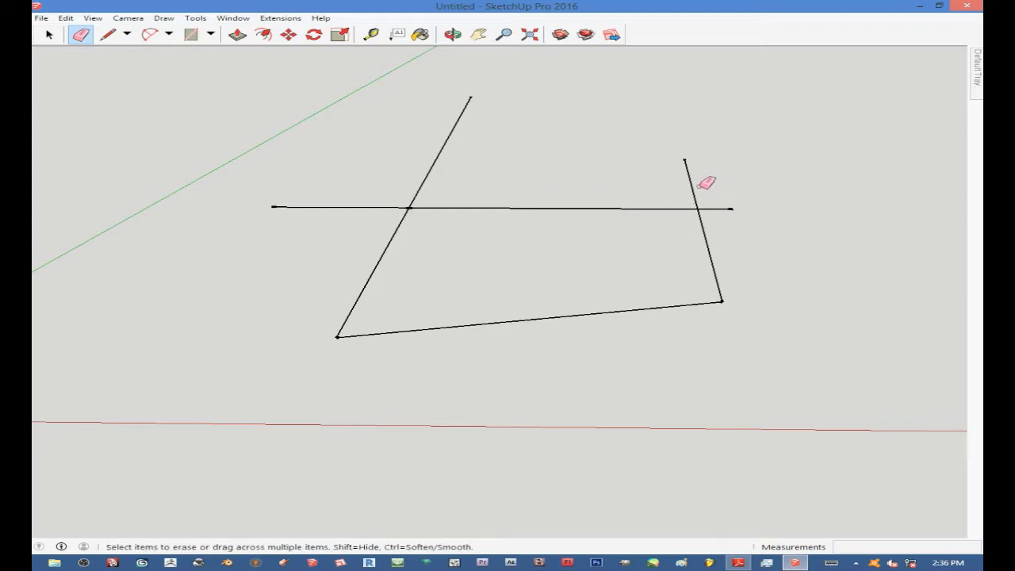
click(692, 186)
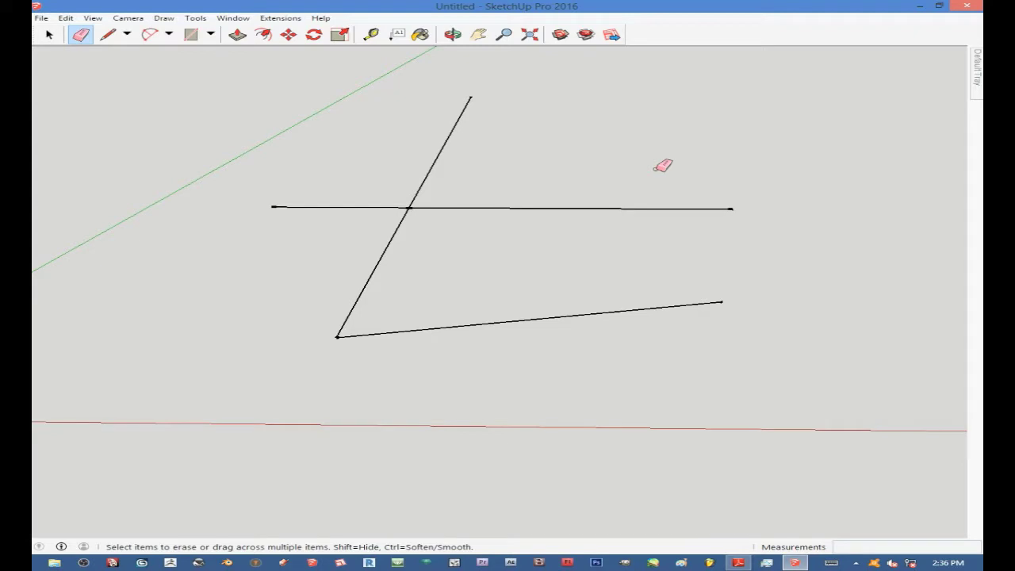
click(628, 308)
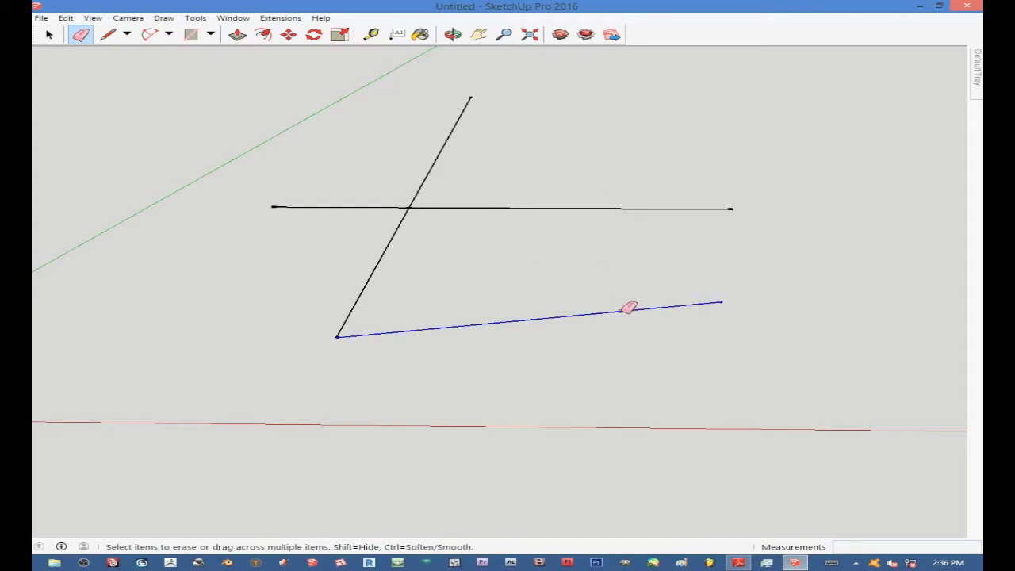
scroll(545, 241, down, 1)
scroll(545, 241, down, 1)
click(464, 249)
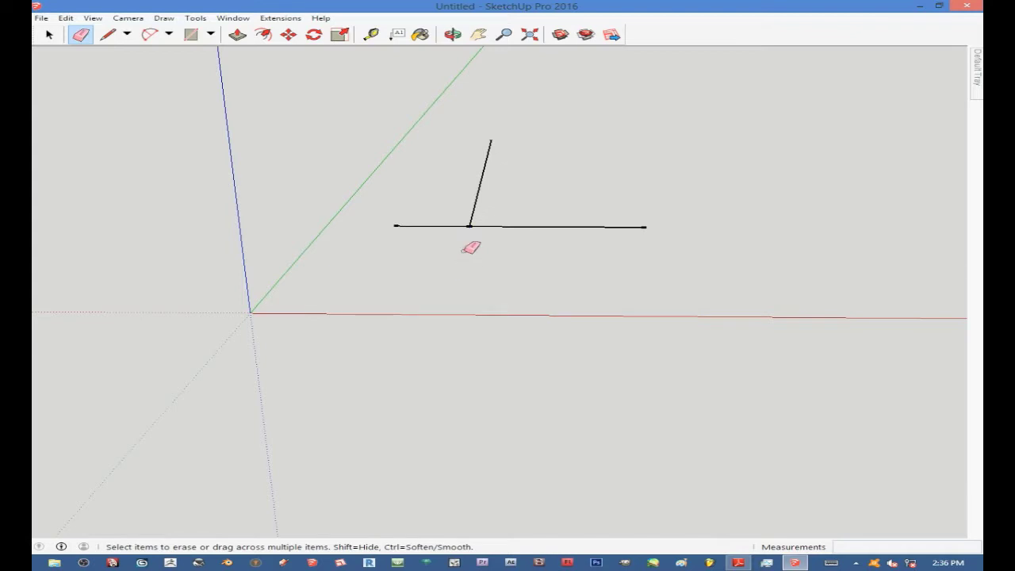
Undo the last erase, and erase both segments of the slanted line and the long red-axis line.
scroll(475, 238, up, 2)
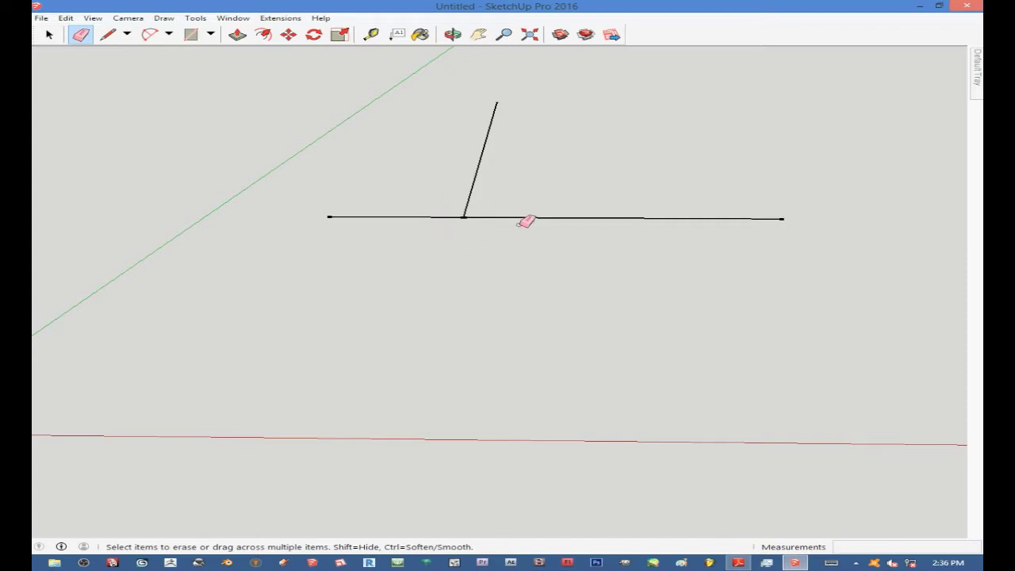
key(ctrl+z)
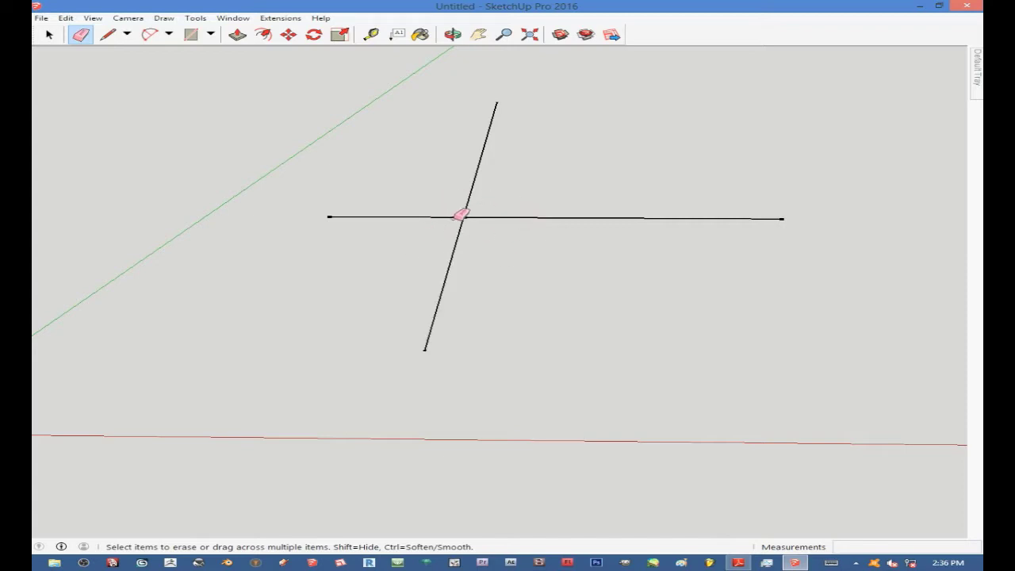
click(454, 262)
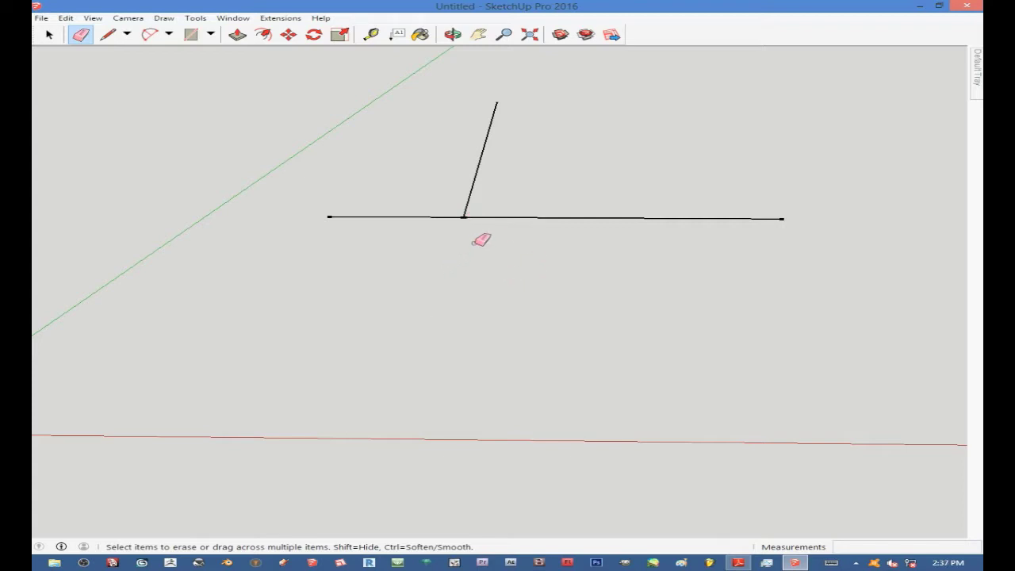
click(477, 172)
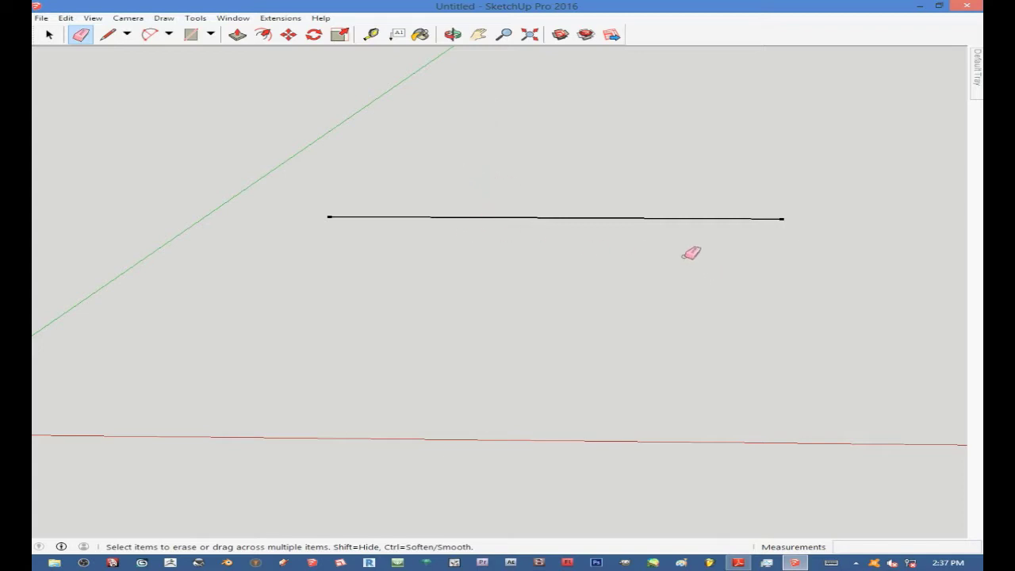
click(671, 217)
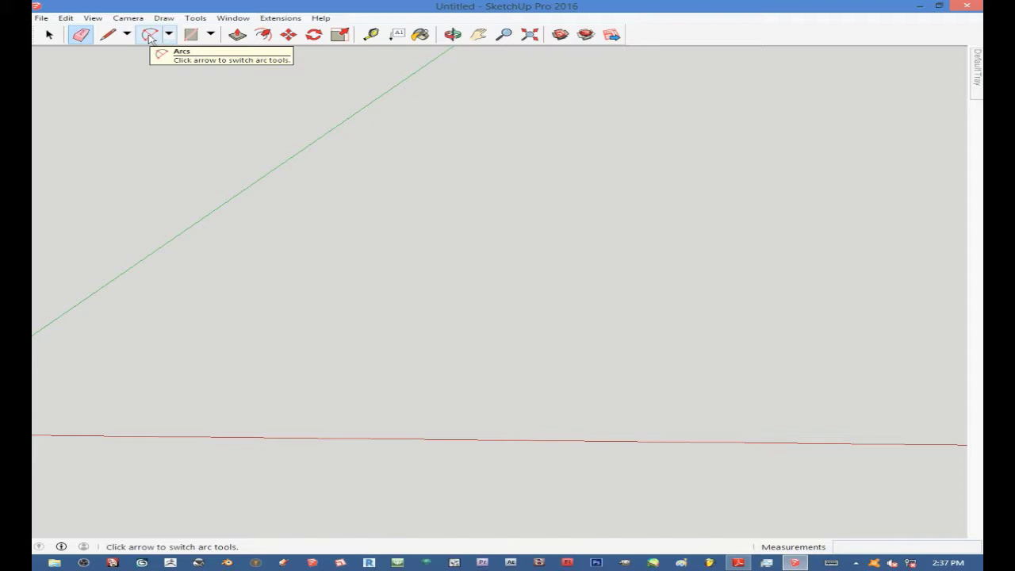
Draw a two-point arc on the ground with its endpoints along the red-axis direction and a bulge of about 30850 mm.
click(149, 35)
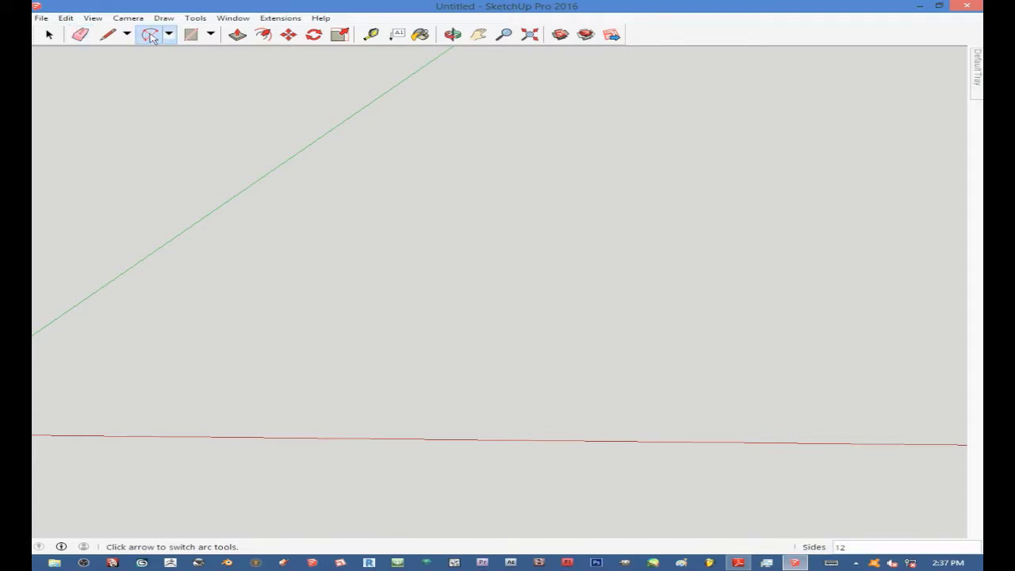
scroll(472, 281, down, 4)
scroll(492, 274, up, 2)
scroll(508, 274, down, 3)
scroll(419, 262, up, 1)
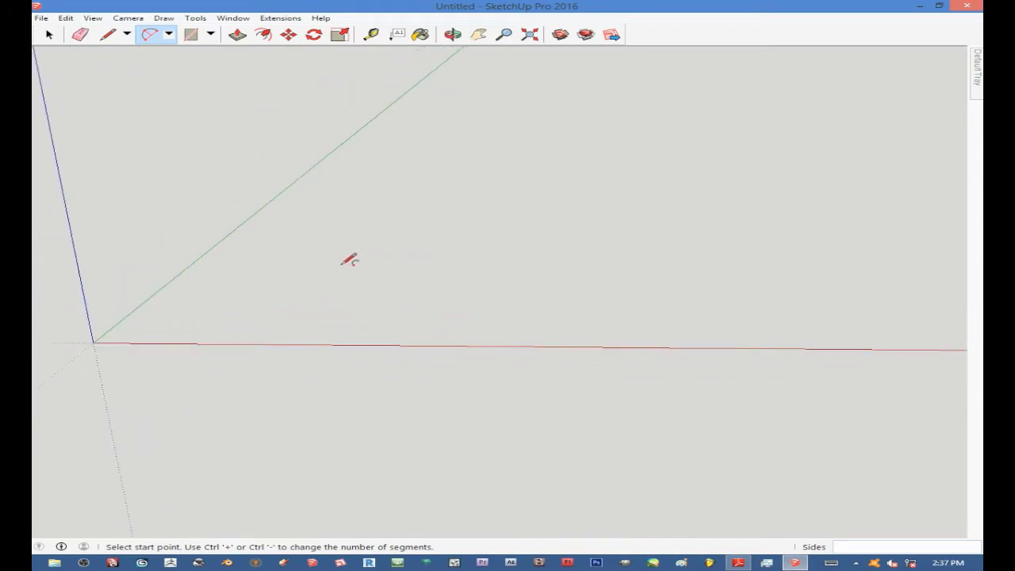
scroll(387, 266, down, 1)
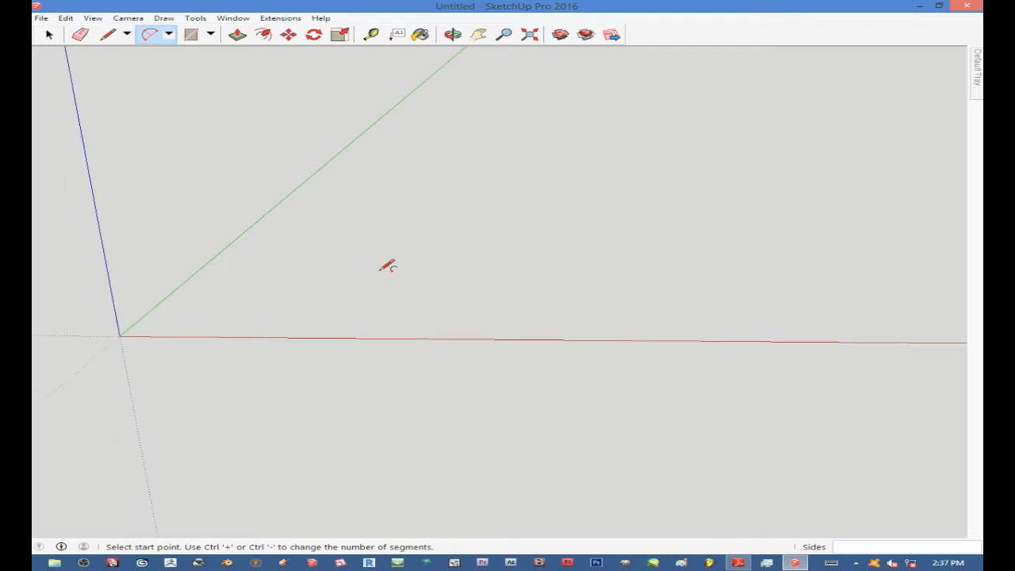
click(333, 282)
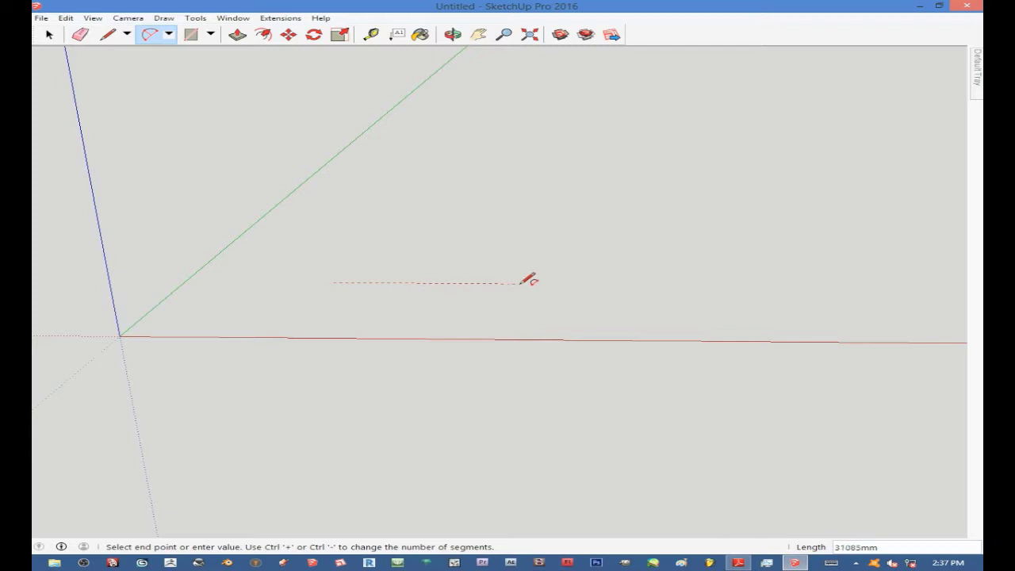
click(605, 283)
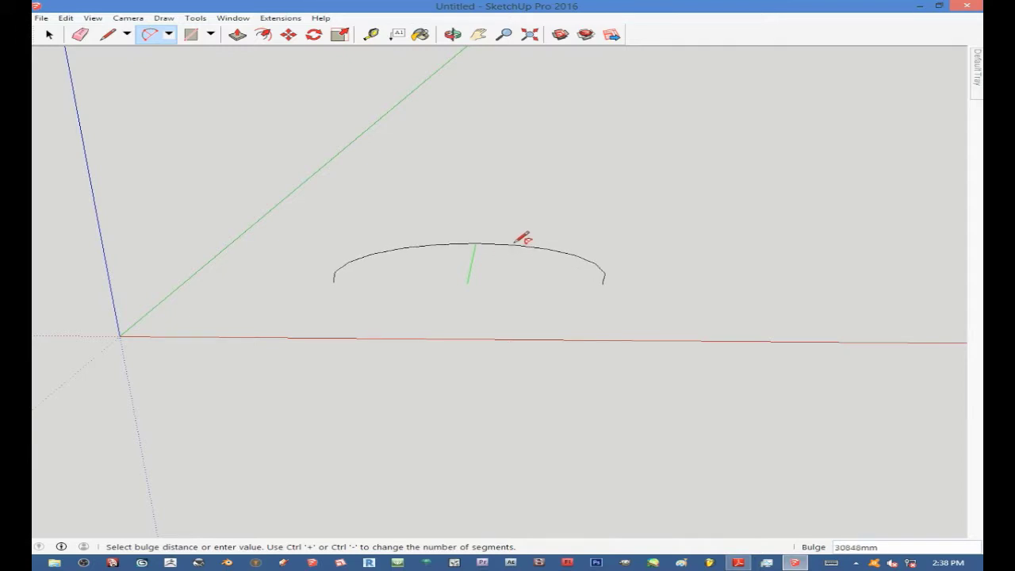
click(523, 238)
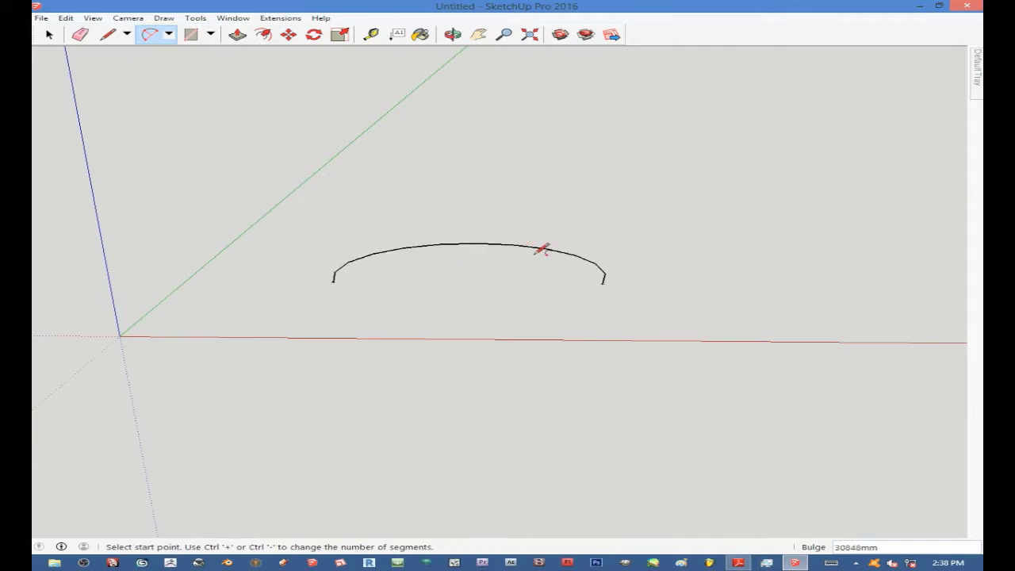
Set the arc's bulge to 20000 mm.
text(20000)
key(Return)
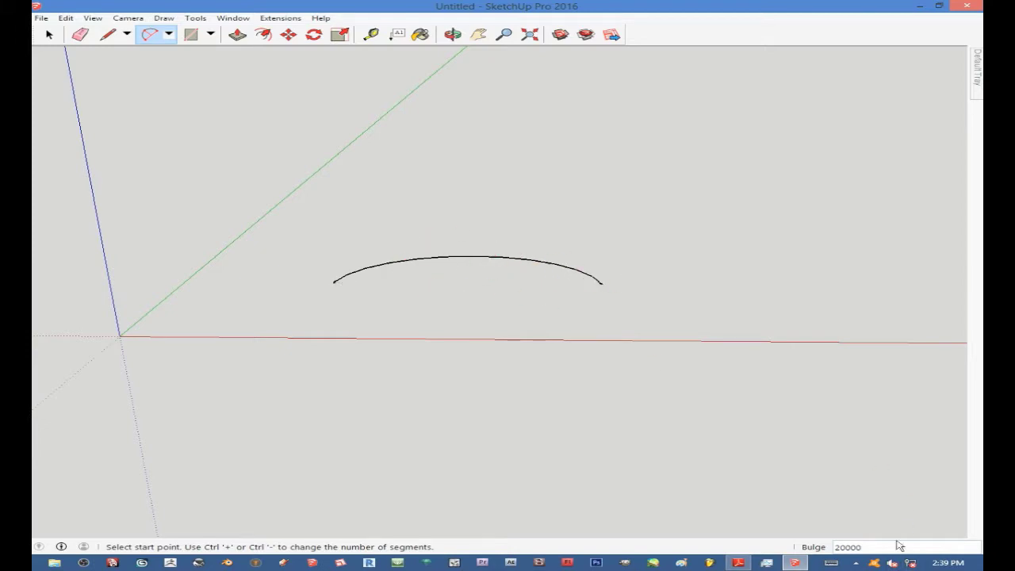
scroll(562, 322, down, 1)
scroll(548, 310, down, 1)
scroll(530, 295, up, 2)
scroll(527, 289, down, 1)
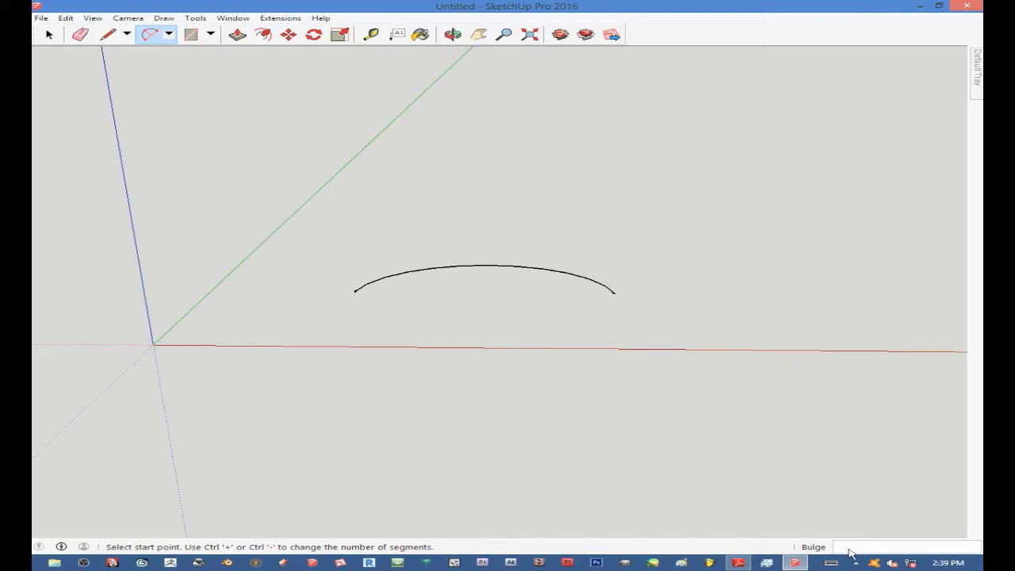
scroll(487, 300, down, 1)
scroll(517, 311, down, 1)
scroll(519, 305, up, 2)
scroll(508, 300, down, 2)
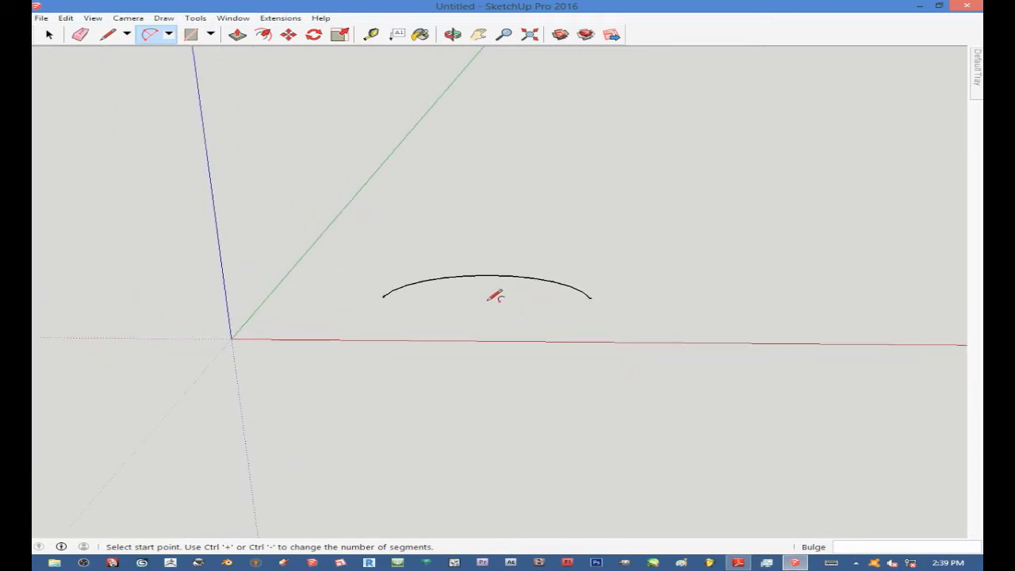
click(169, 36)
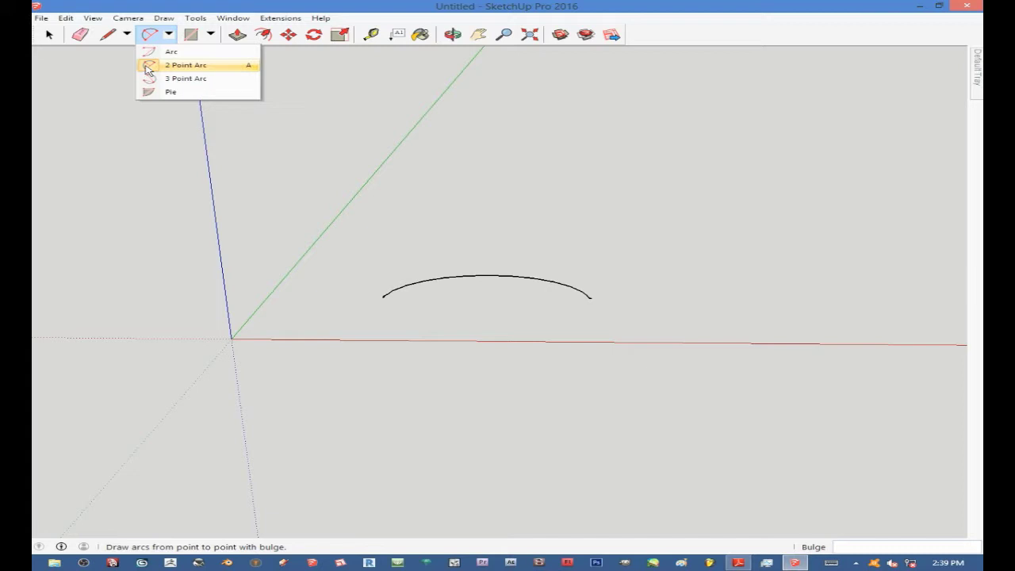
mouse_move(195, 45)
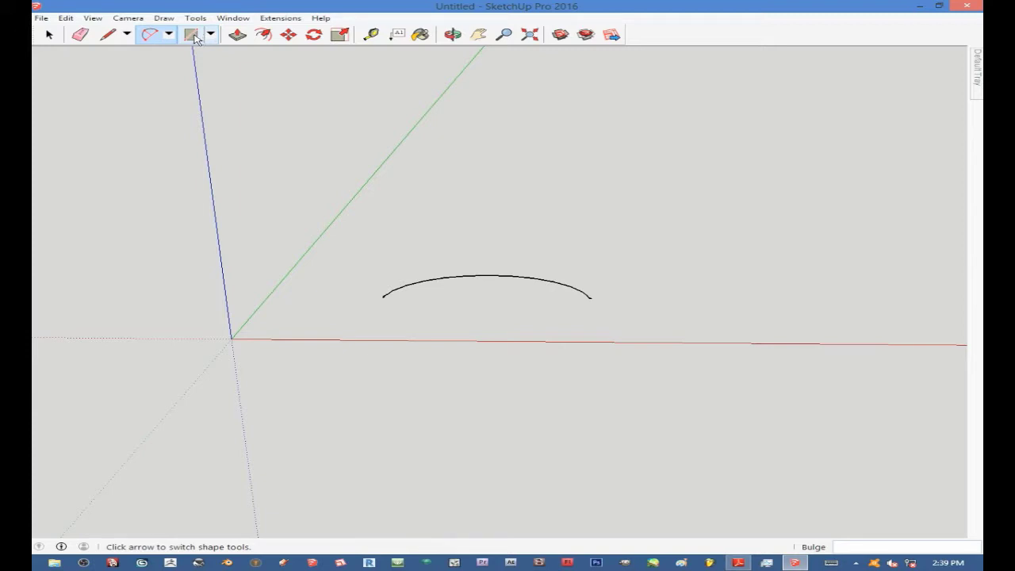
Erase the arc from the ground plane.
click(80, 34)
mouse_move(503, 290)
mouse_down()
mouse_move(494, 263)
mouse_move(476, 260)
mouse_up()
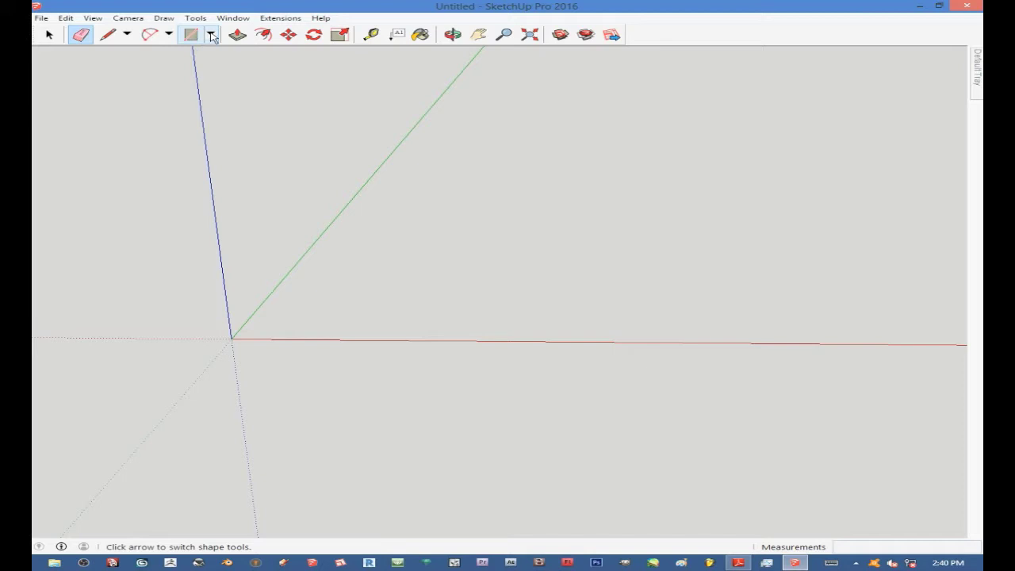
Draw a rectangle on the ground from the origin along the red and green axes, about 80081 mm by 159847 mm.
click(211, 35)
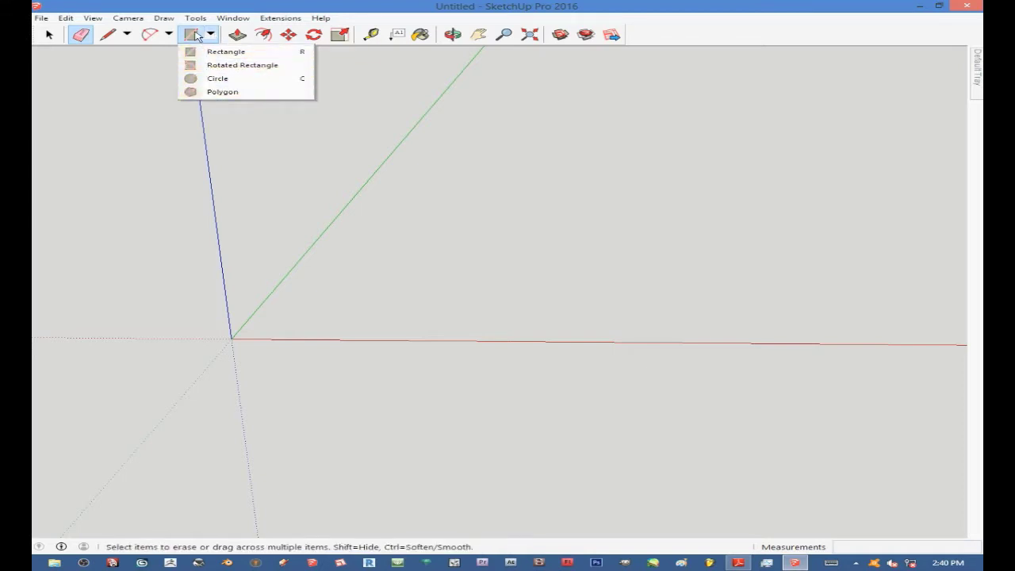
click(195, 36)
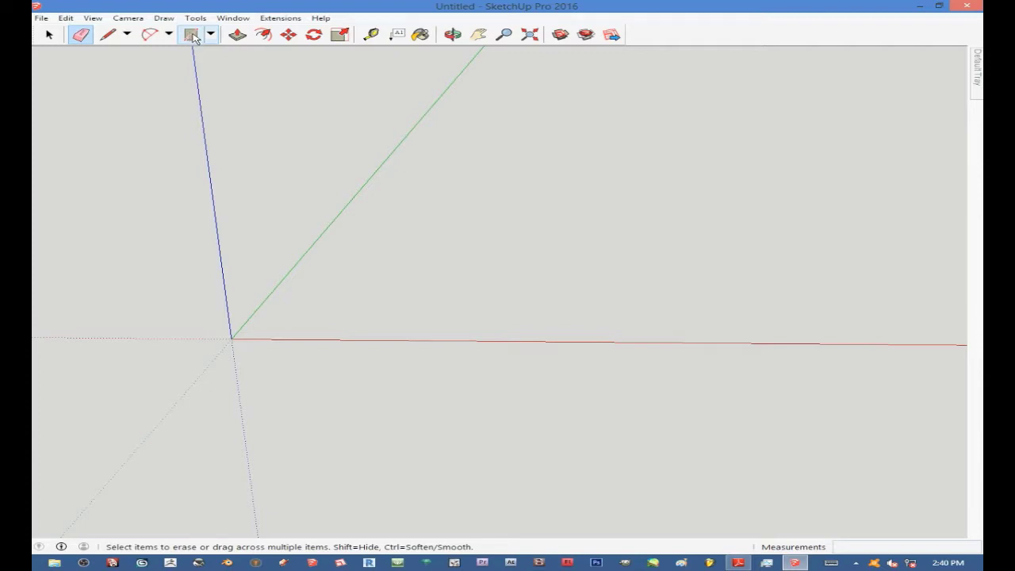
click(192, 35)
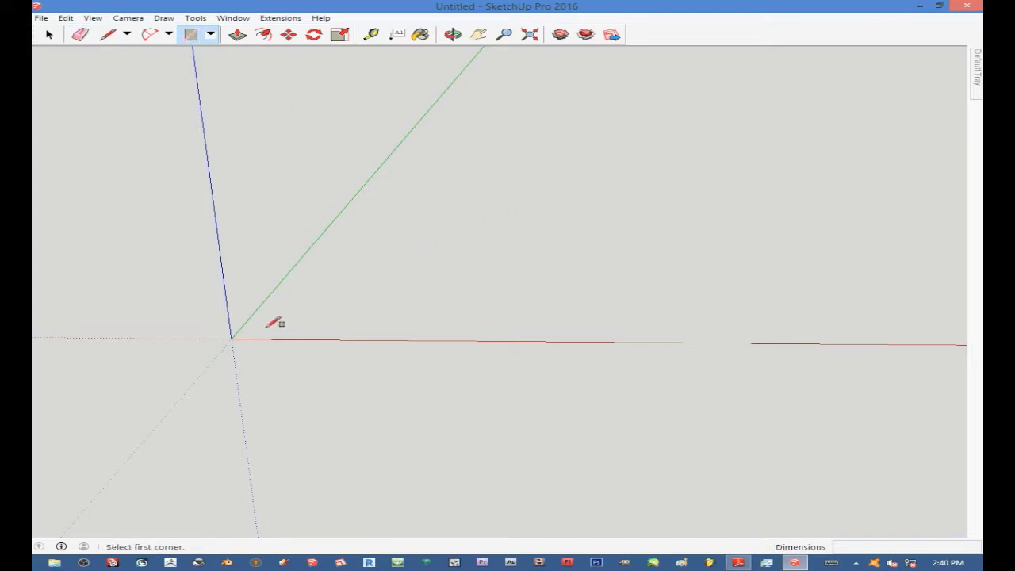
click(230, 338)
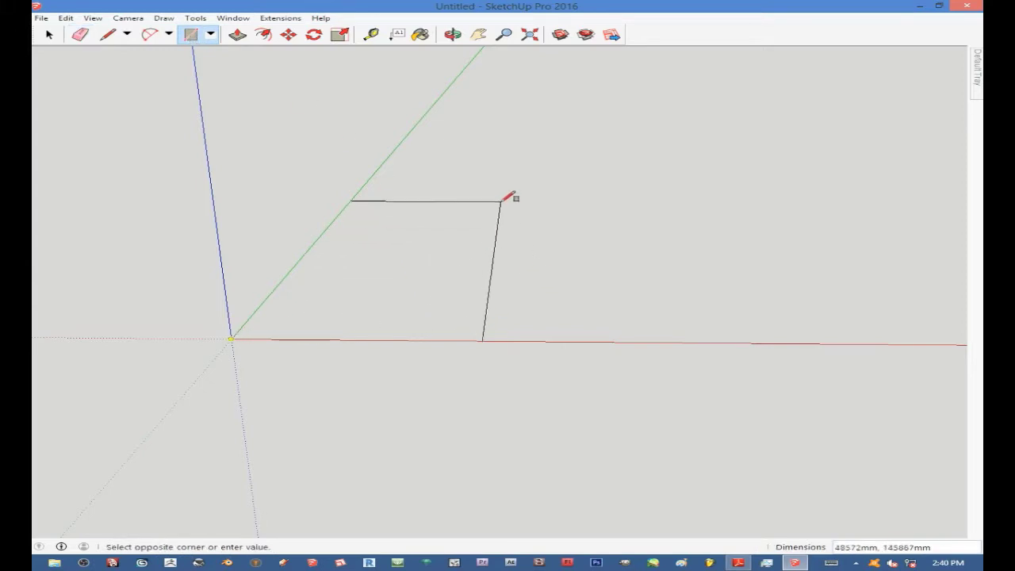
click(601, 191)
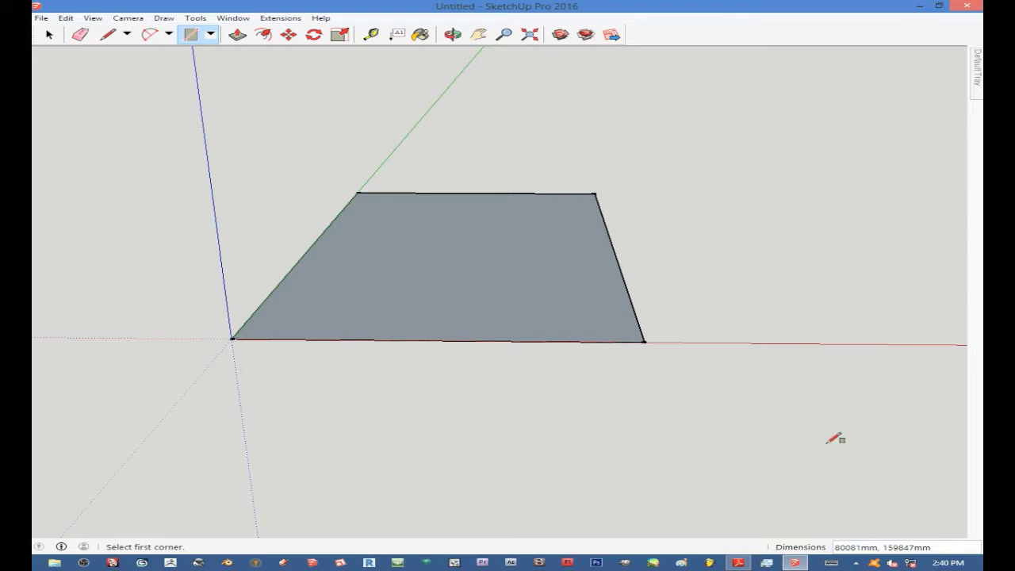
Set the rectangle's dimensions to 50000 mm by 100000 mm.
mouse_move(982, 1)
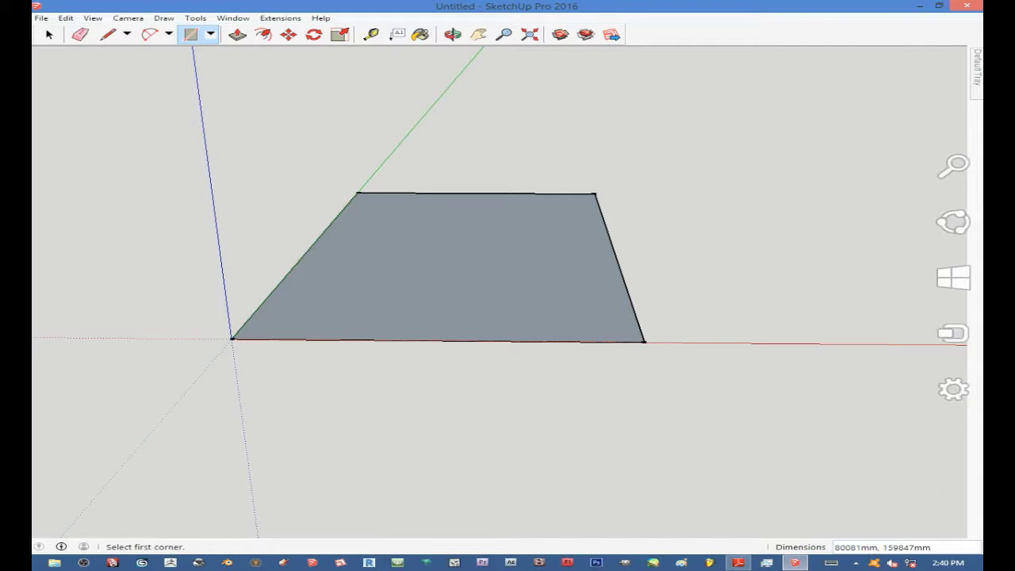
text(50000,100000)
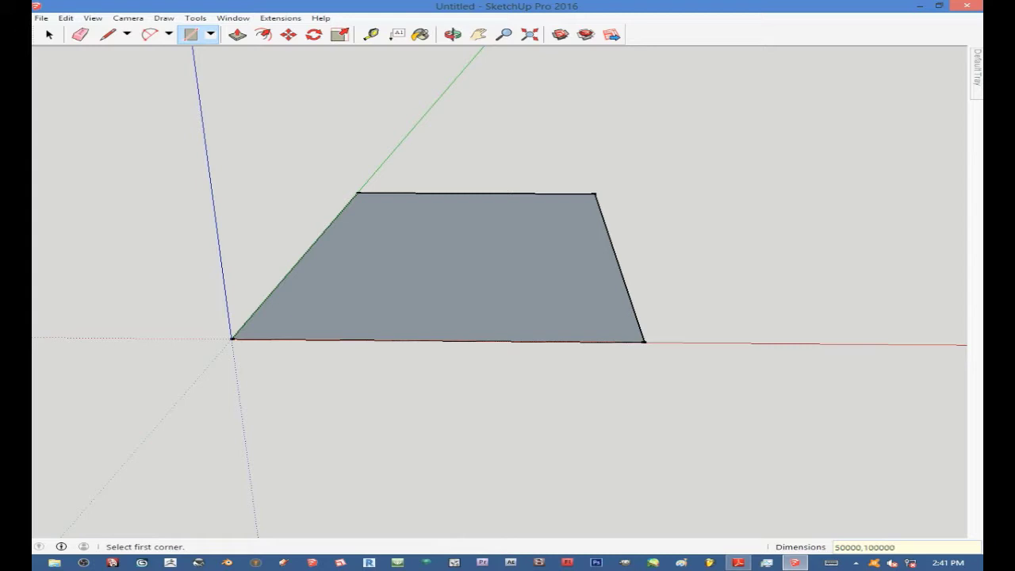
key(Return)
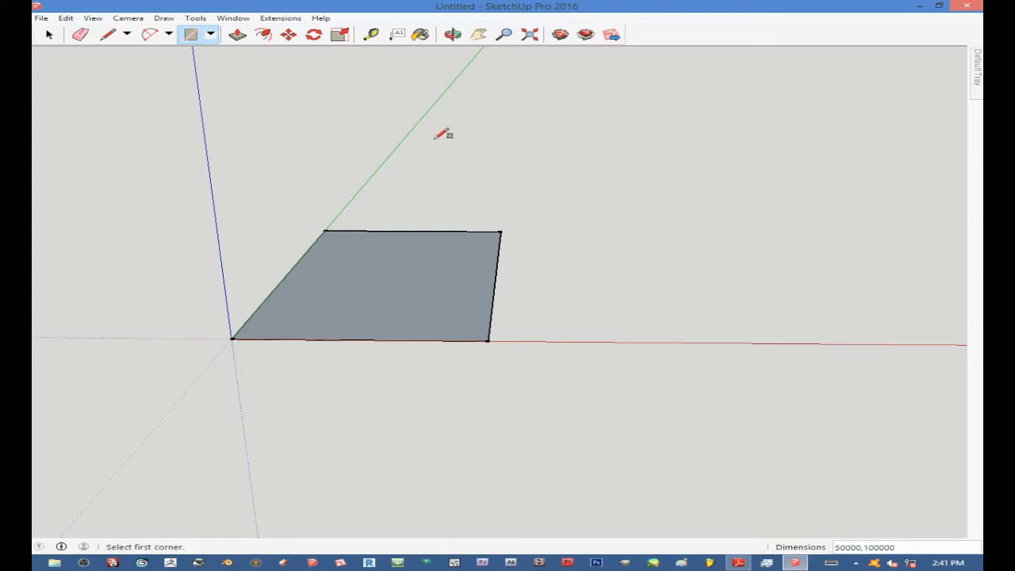
Measure the rectangle's edge along the green axis, starting from the origin, with the Tape Measure.
click(372, 36)
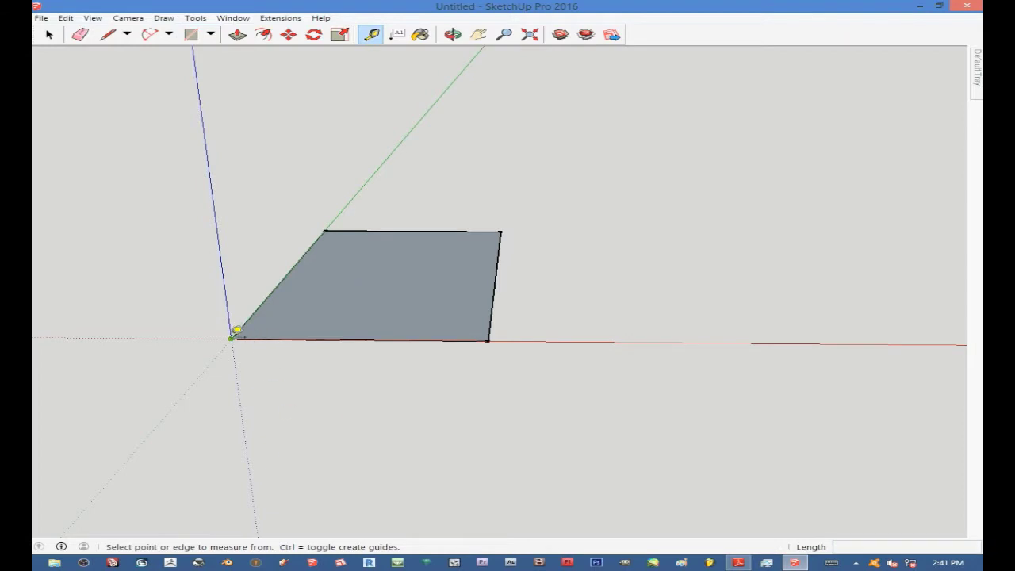
click(233, 337)
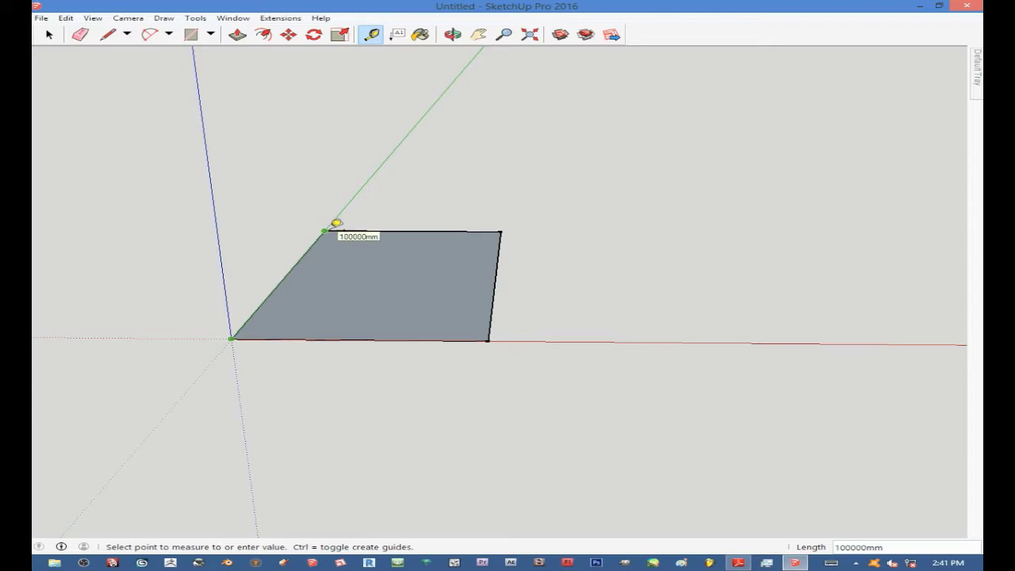
click(50, 35)
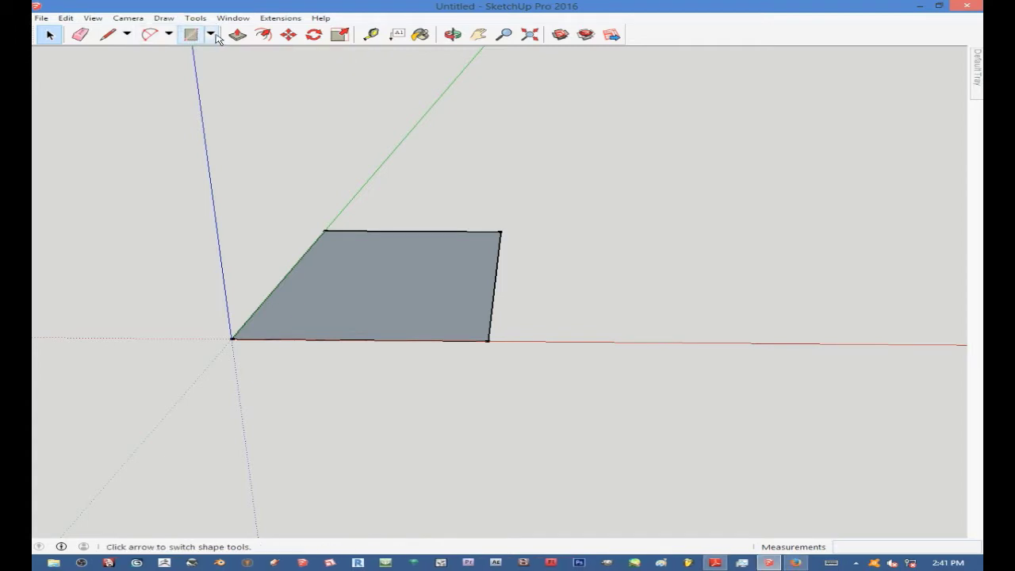
Try to draw a large circle centred beyond the rectangle near the red axis, and undo it.
click(212, 35)
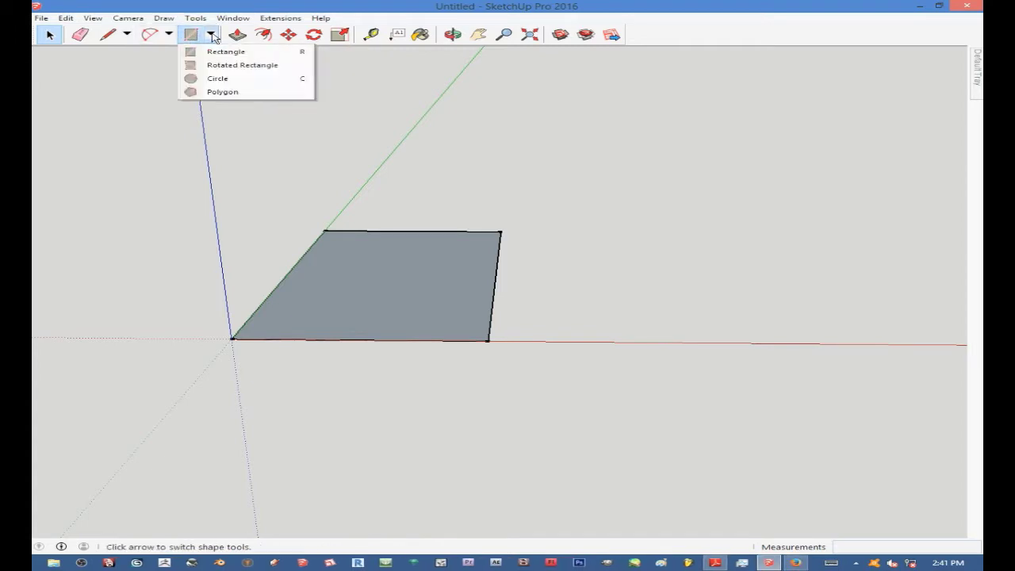
click(193, 82)
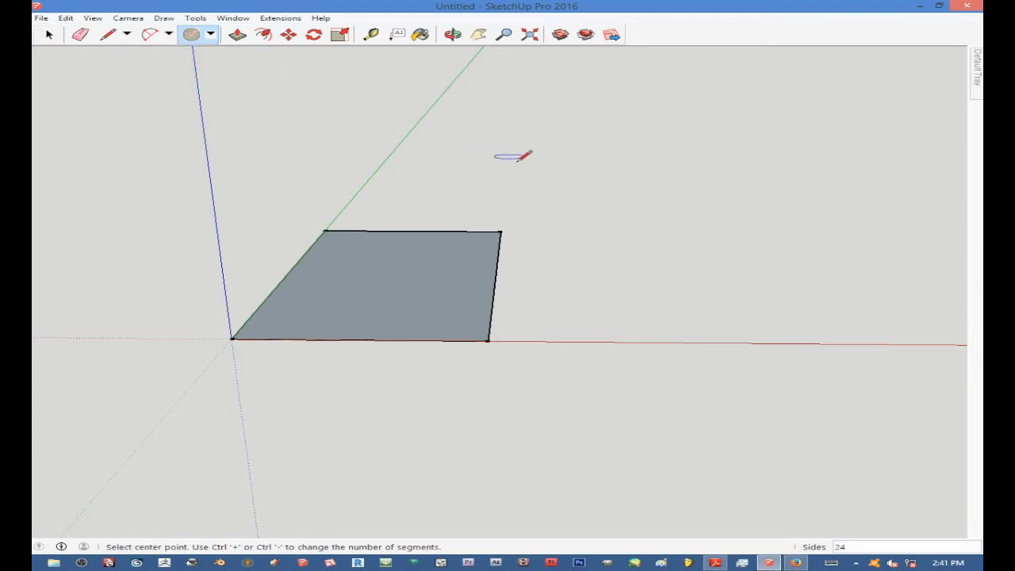
scroll(476, 307, down, 3)
scroll(620, 295, up, 3)
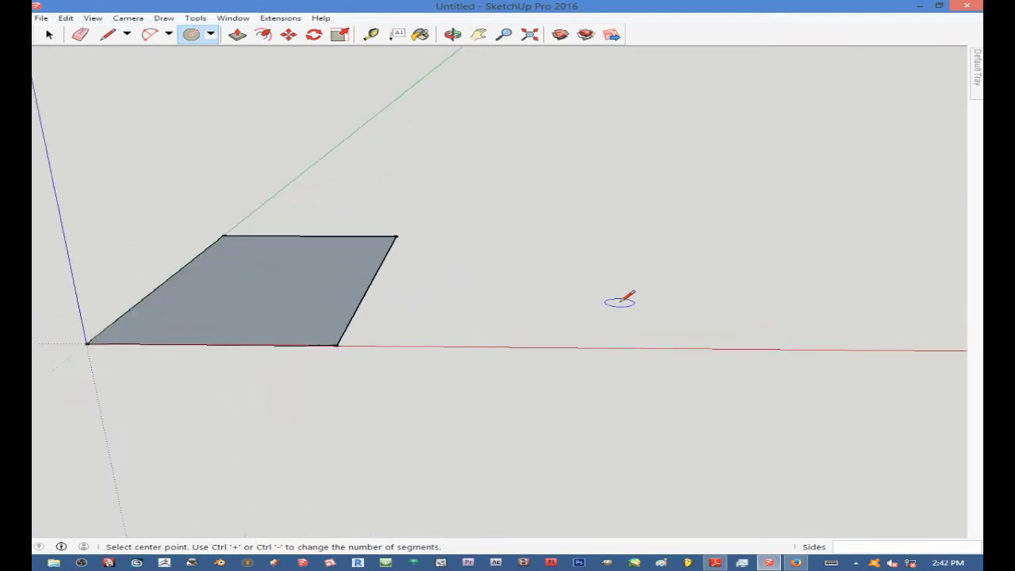
click(556, 312)
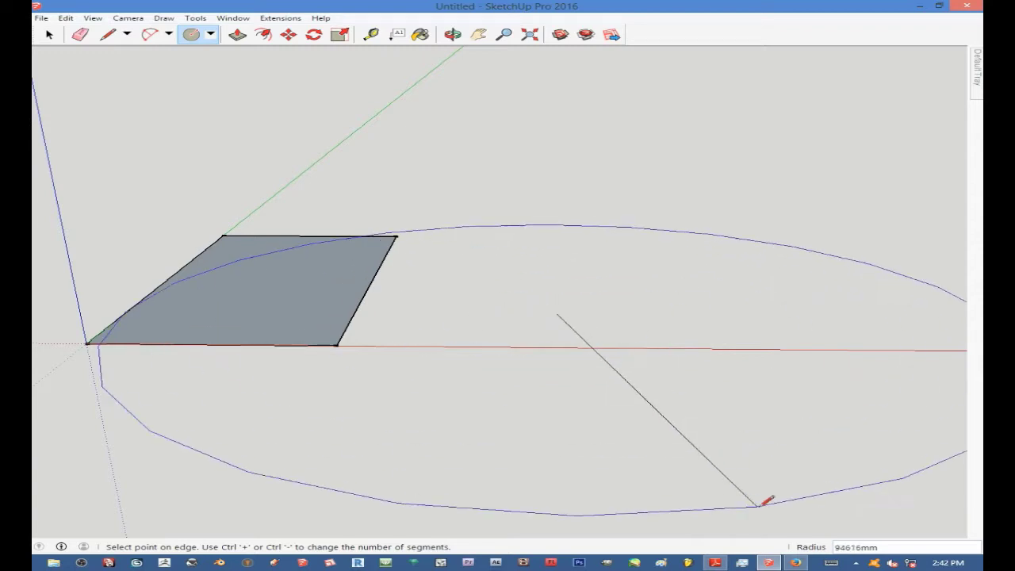
middle_drag(838, 541, 618, 235)
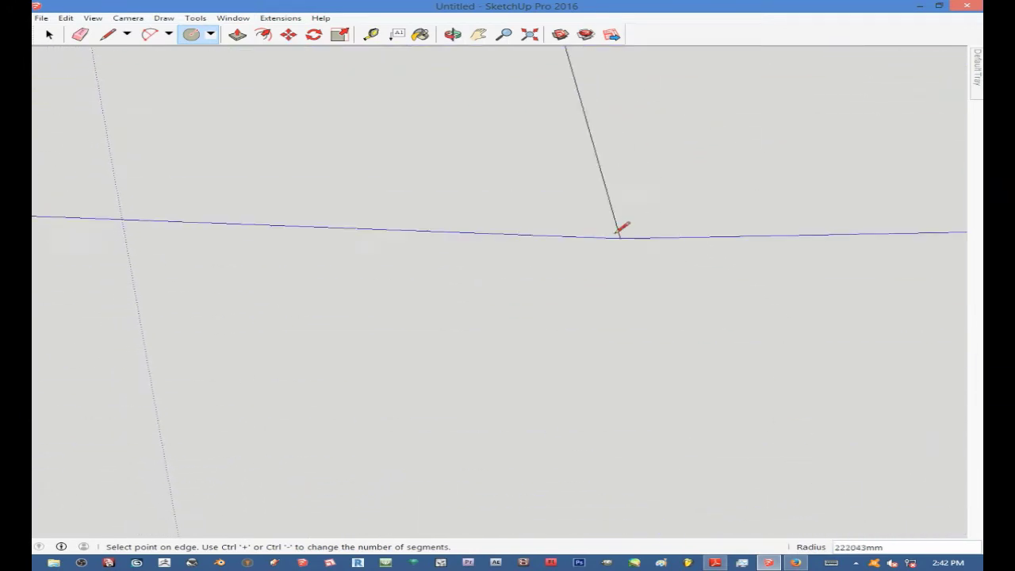
click(403, 99)
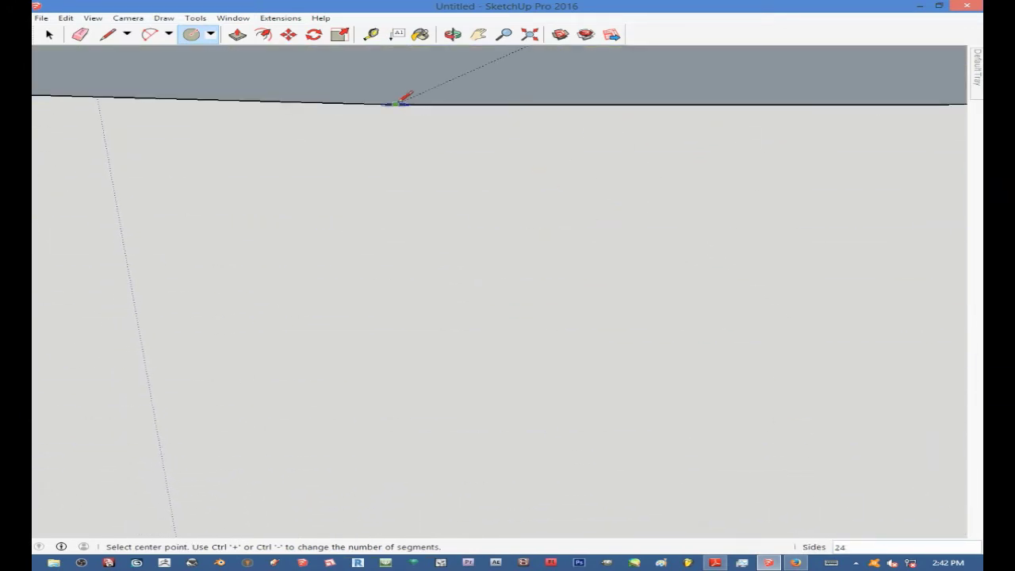
key(ctrl+z)
key(shift+z)
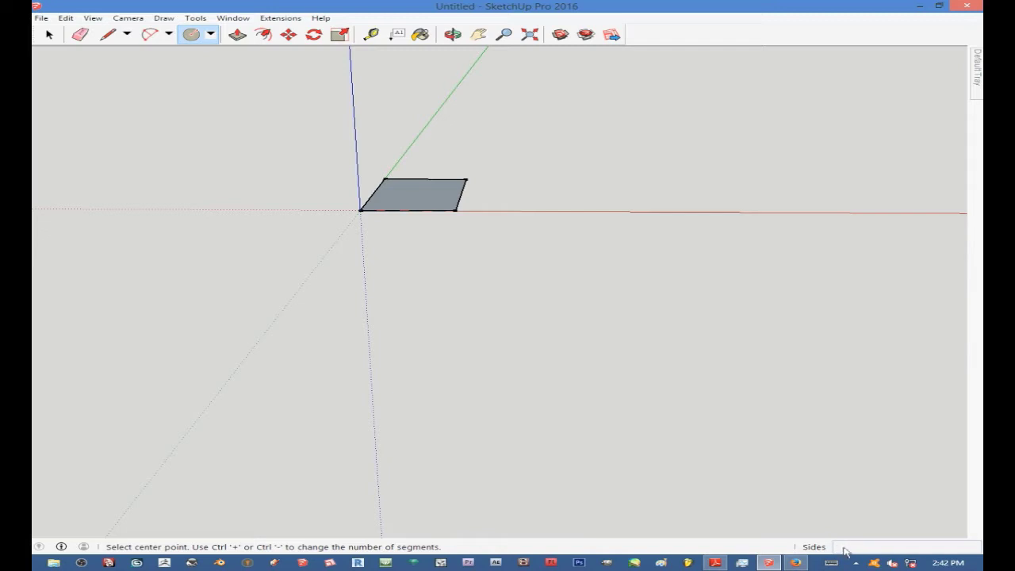
Draw a circle of about 35369 mm radius beyond the rectangle near the red axis, and set its radius to 30000 mm.
scroll(562, 200, up, 3)
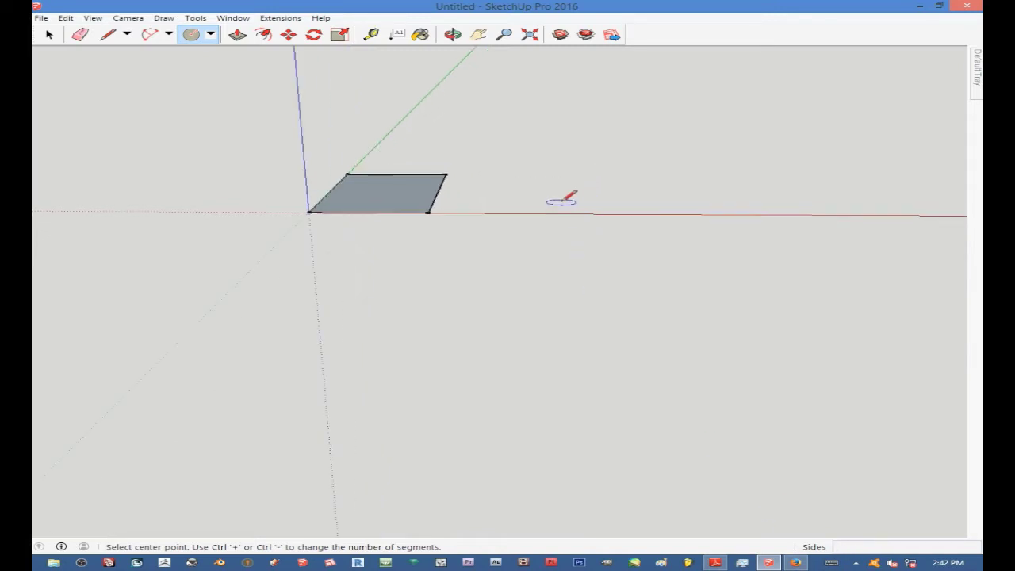
click(560, 202)
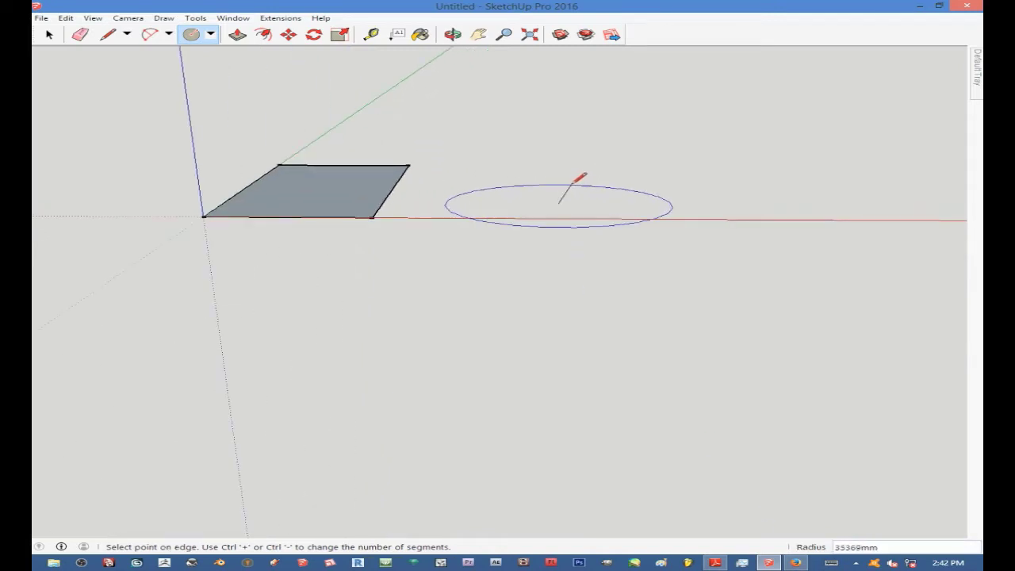
click(577, 180)
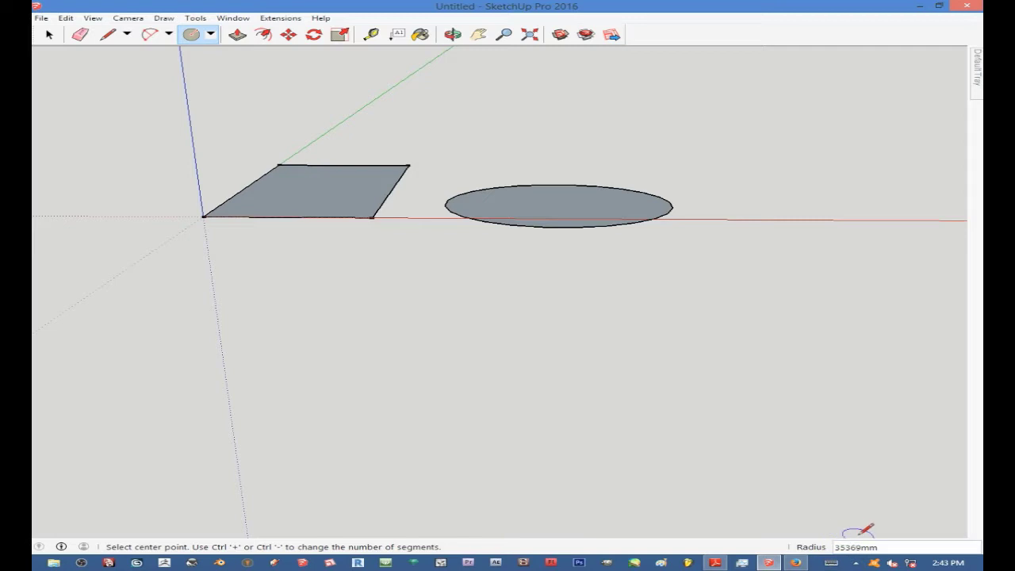
text(3)
key(Return)
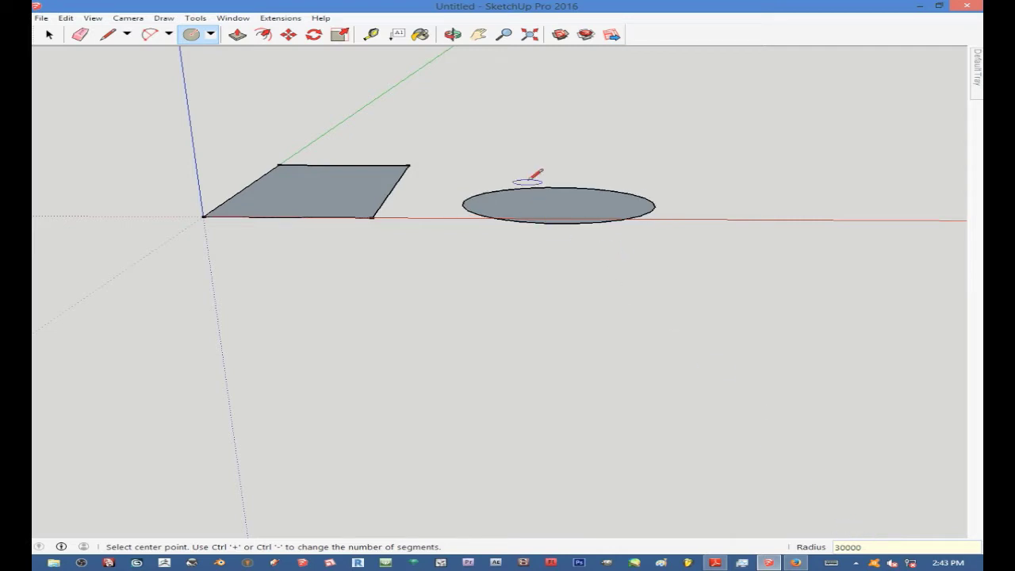
Inspect the circle from a higher angle, and undo it so only the rectangle is kept.
scroll(540, 187, up, 2)
middle_drag(544, 199, 529, 286)
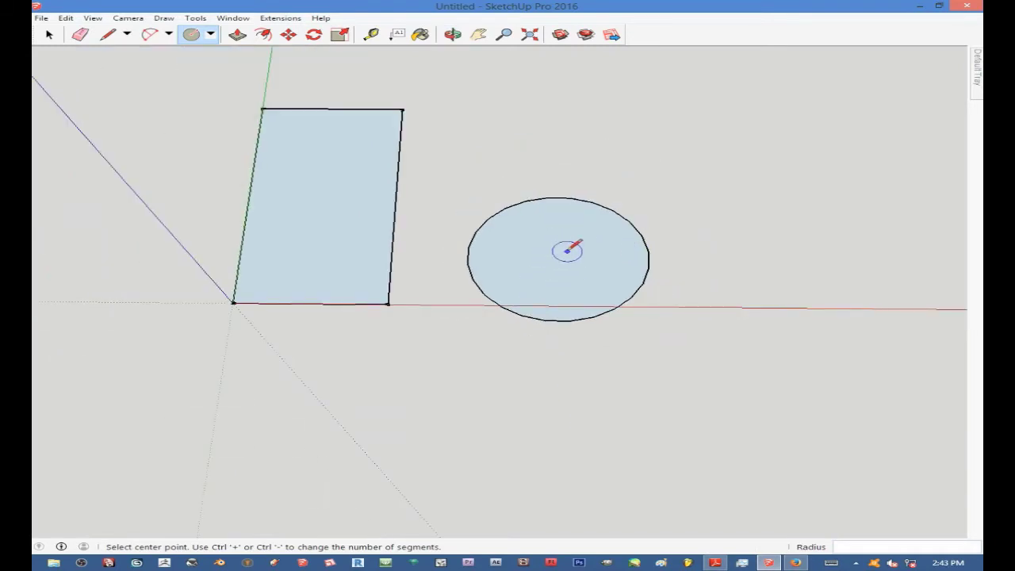
scroll(449, 253, down, 1)
scroll(483, 256, up, 2)
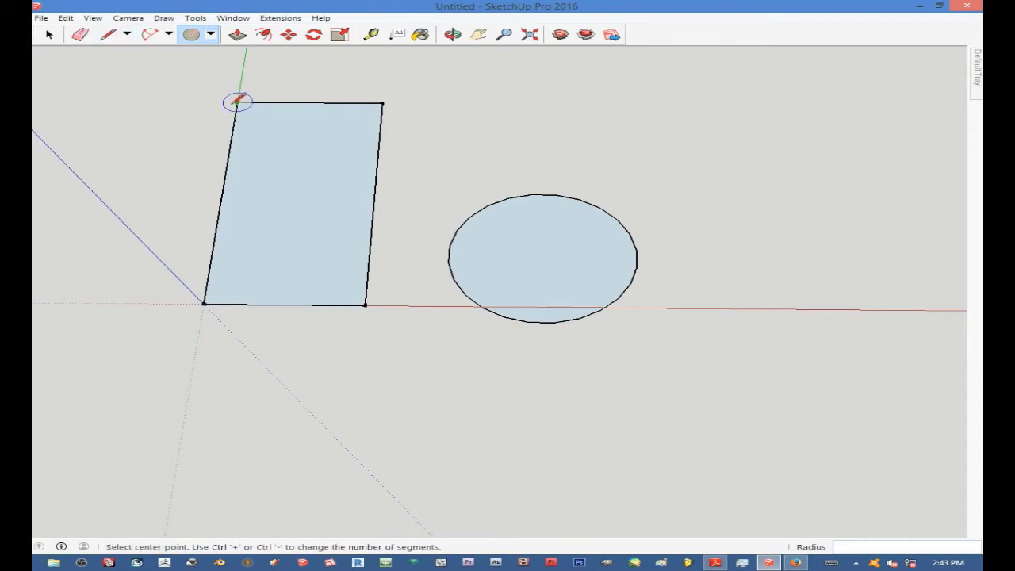
key(ctrl+z)
Compare the default number of sides of the Arc tool with that of the Circle tool.
click(149, 35)
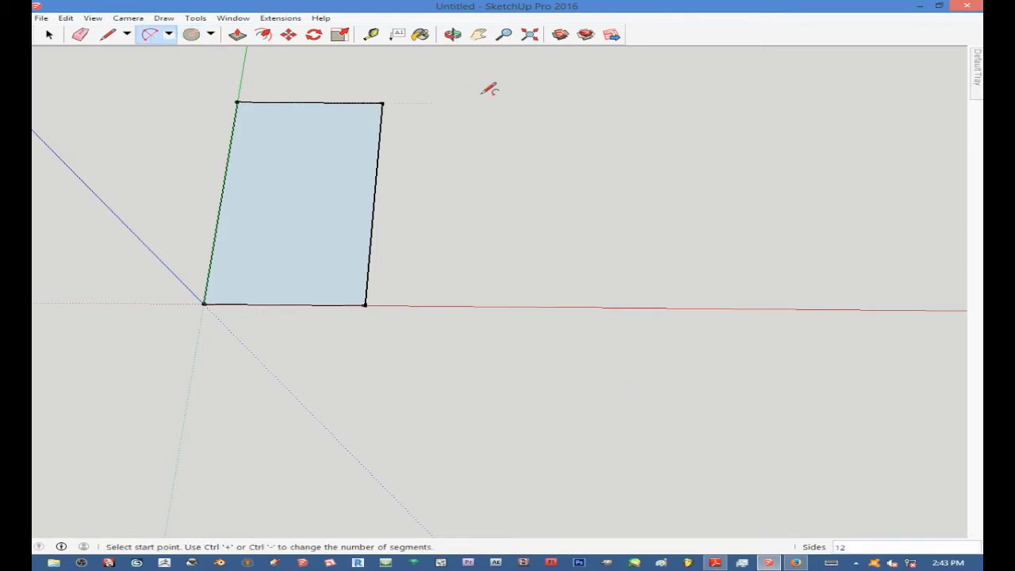
click(192, 38)
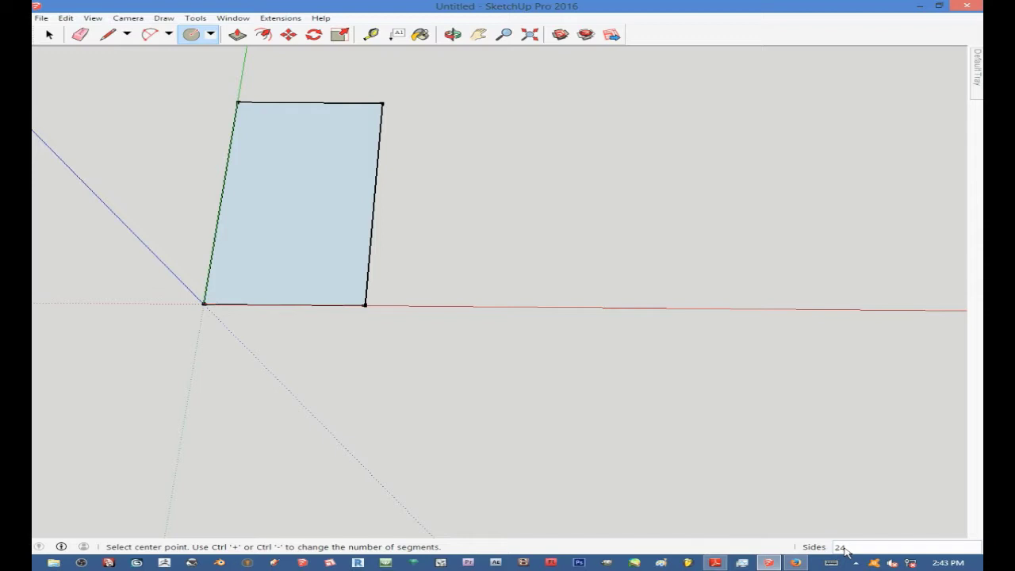
click(149, 38)
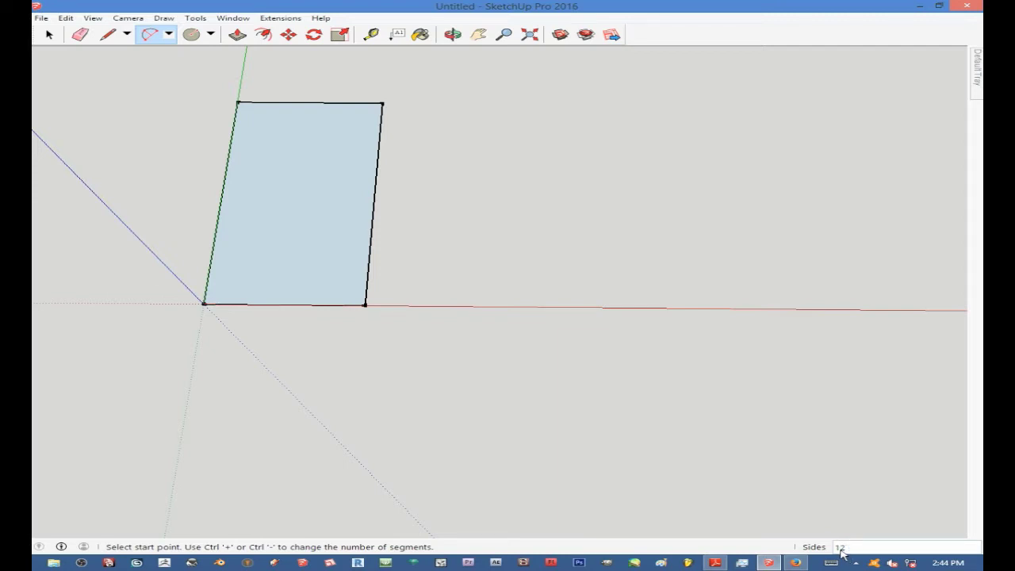
Draw a circle of about 18340 mm radius on the ground beyond the rectangle, crossing the red axis.
click(193, 35)
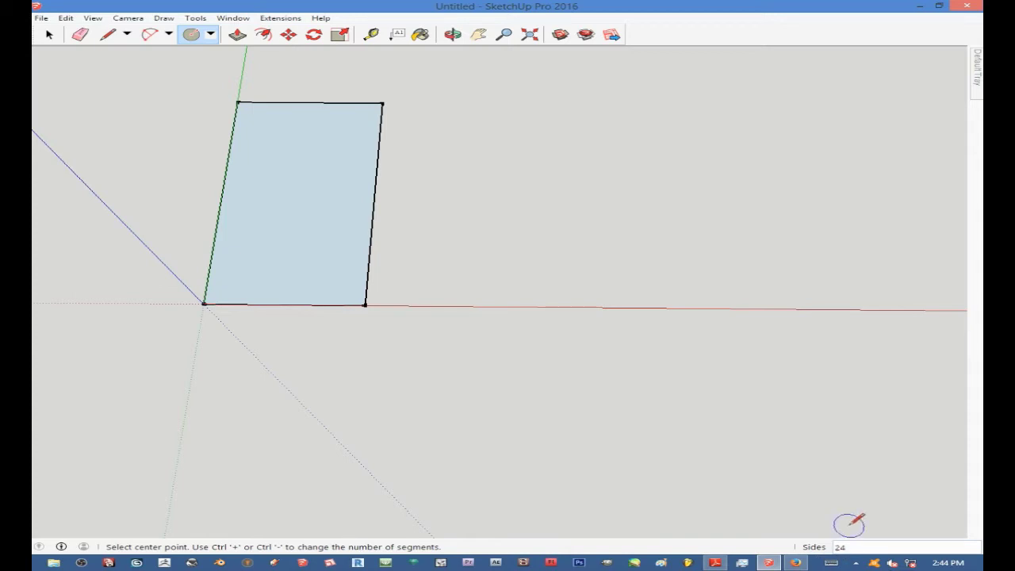
scroll(571, 250, up, 4)
click(576, 312)
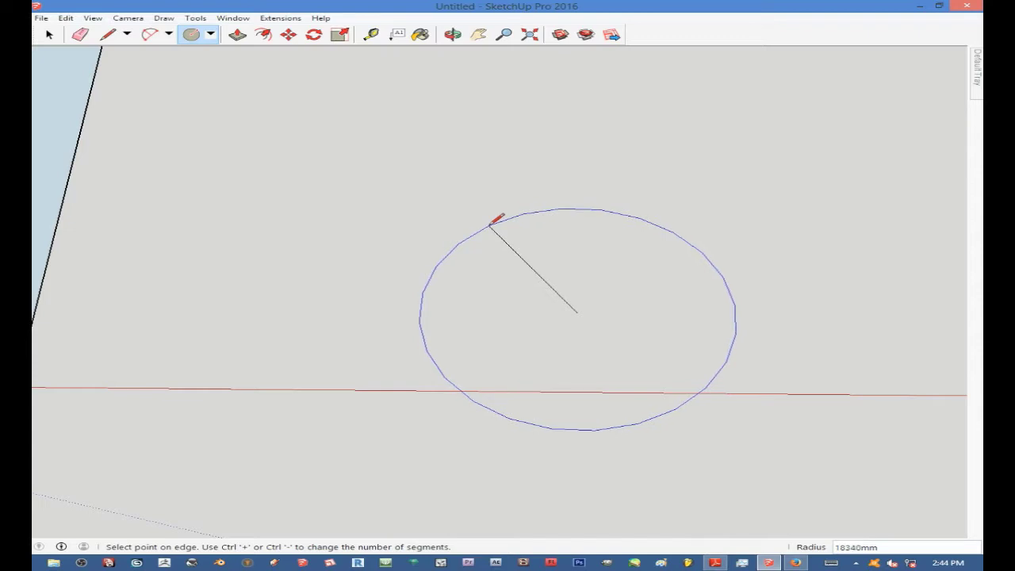
click(490, 224)
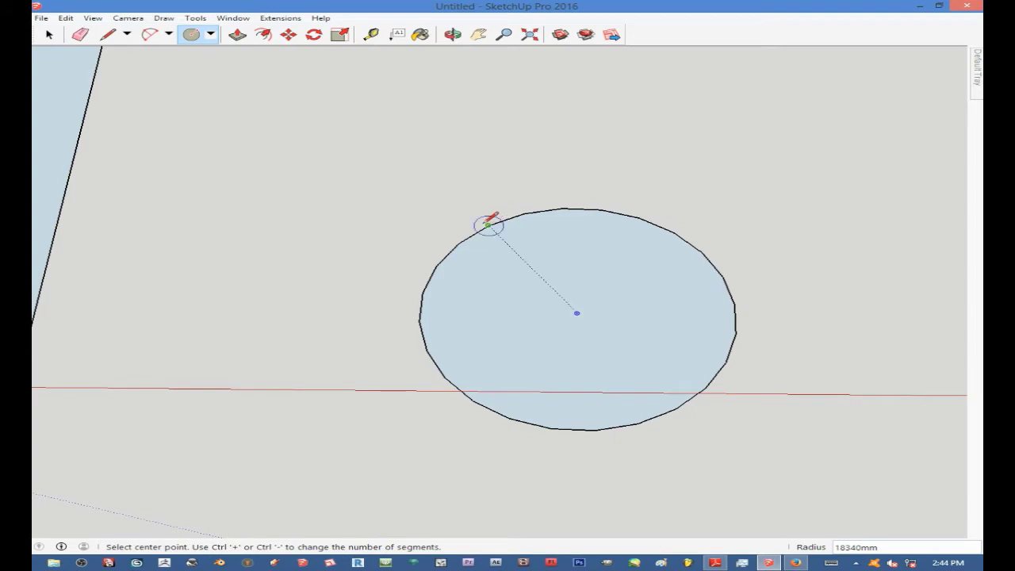
scroll(545, 220, down, 3)
scroll(559, 257, up, 4)
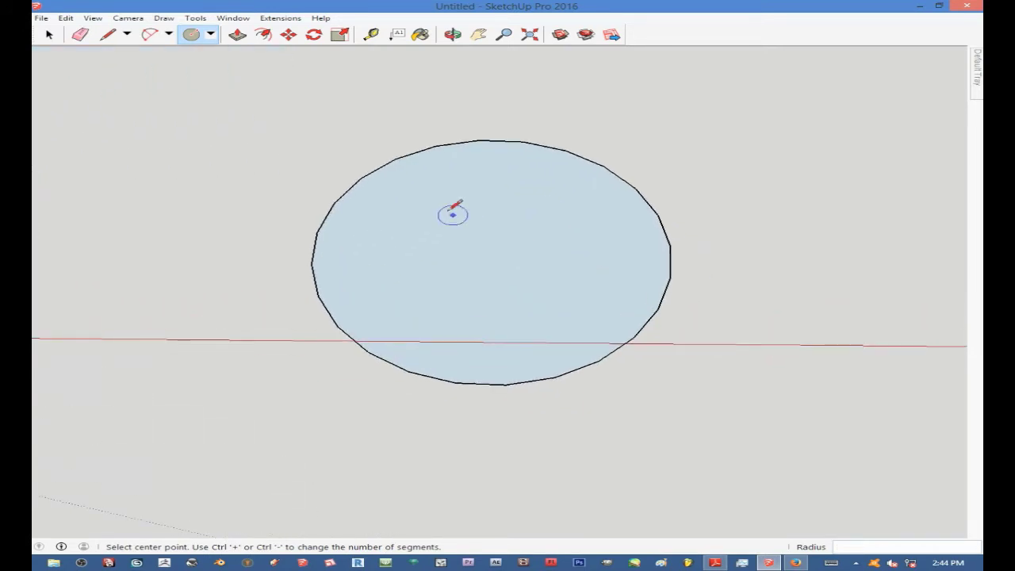
Examine the straight segments that make up the circle's edge up close, from several places around it.
scroll(392, 163, up, 5)
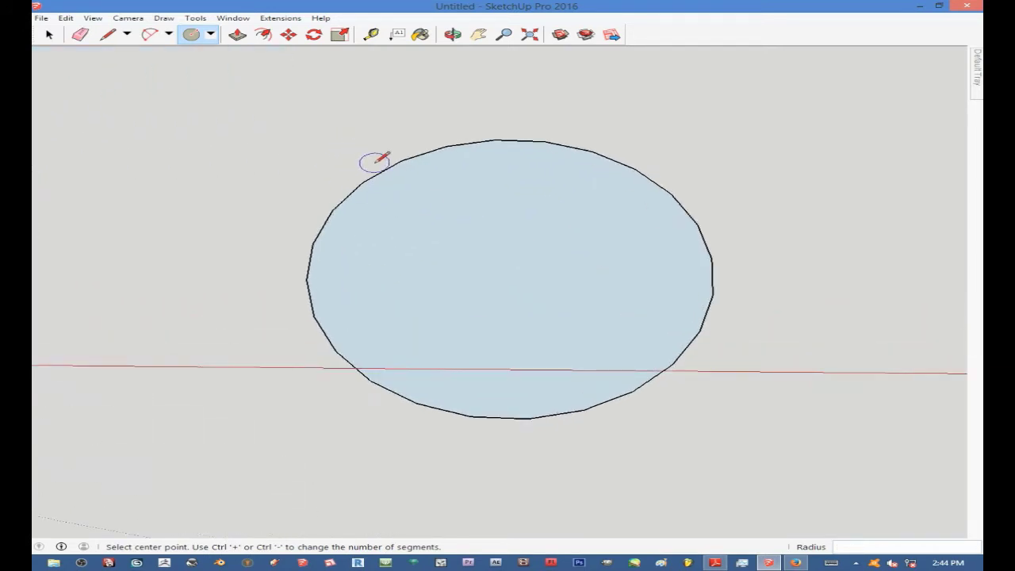
scroll(410, 167, down, 8)
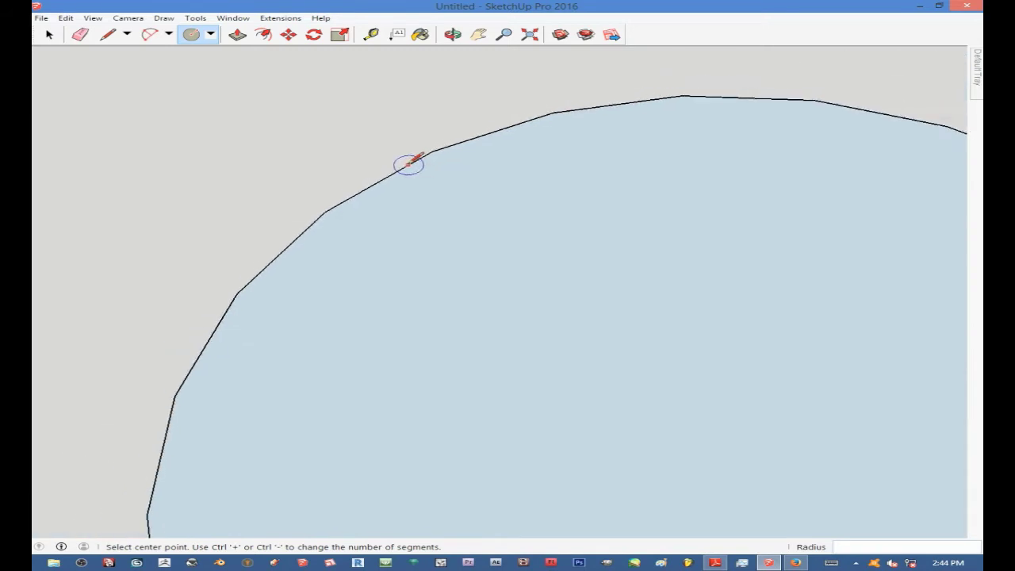
scroll(418, 174, down, 1)
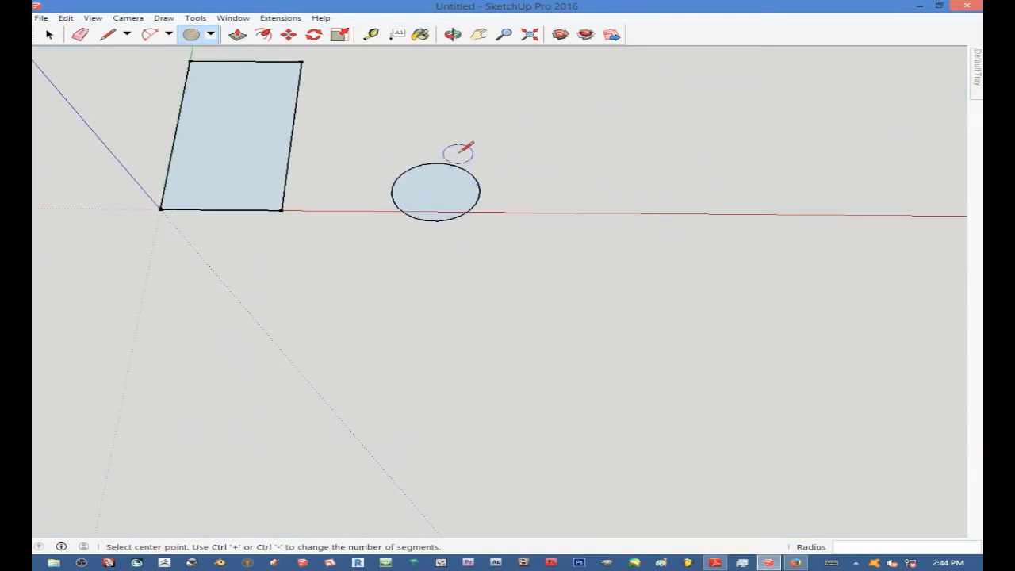
scroll(388, 171, up, 6)
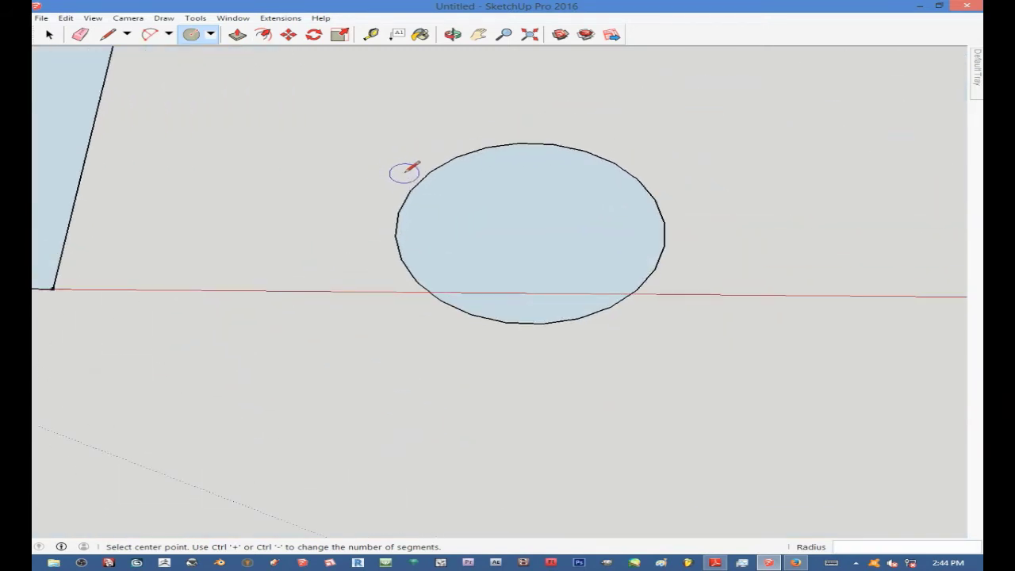
scroll(452, 189, up, 1)
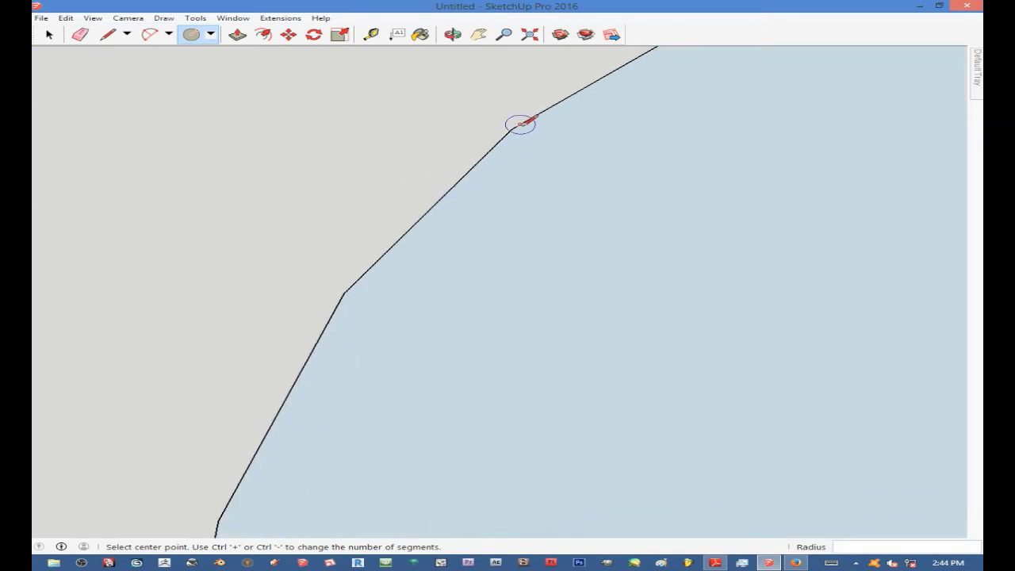
scroll(428, 262, down, 4)
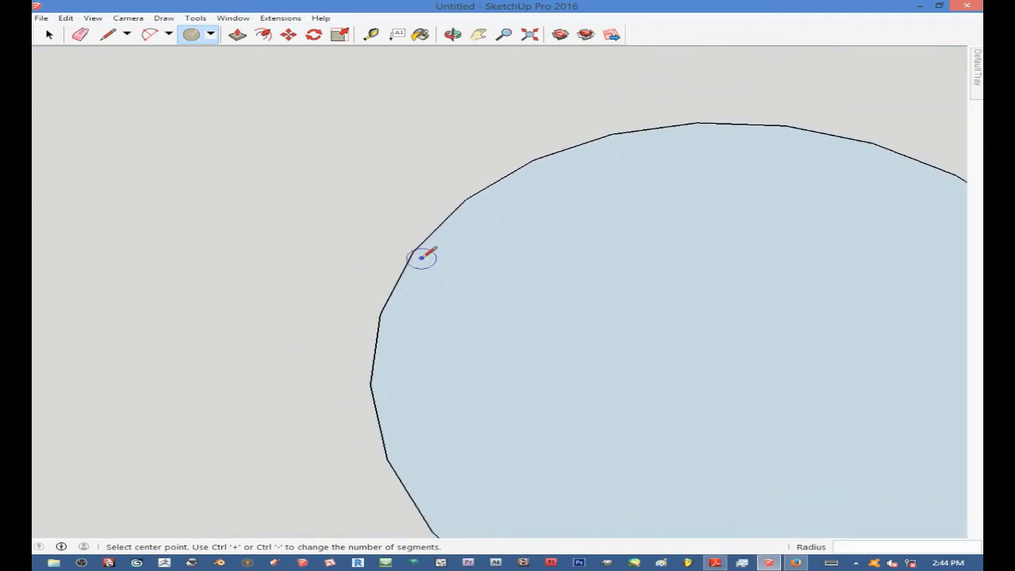
scroll(364, 363, down, 1)
scroll(388, 373, down, 2)
scroll(415, 381, up, 6)
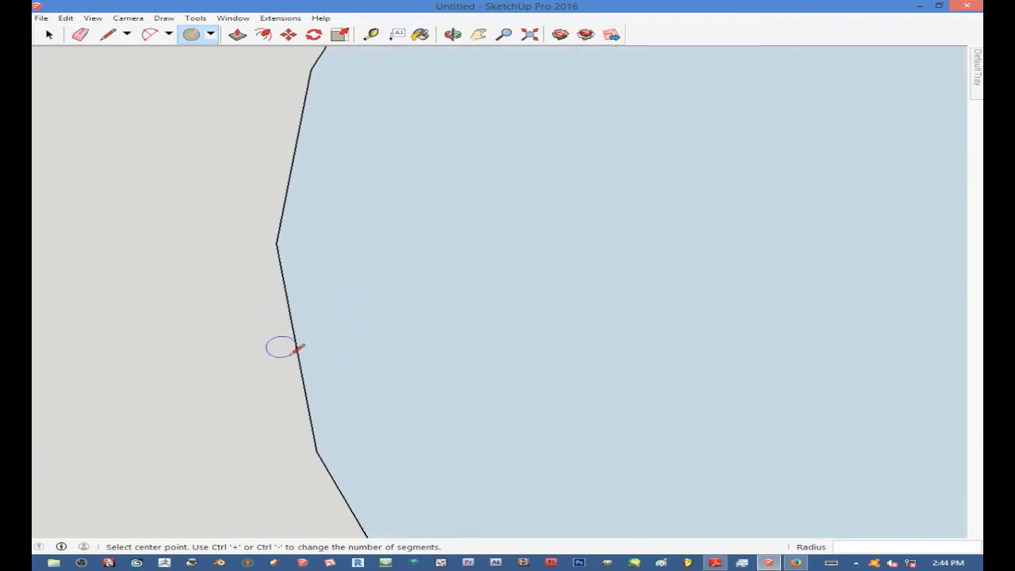
scroll(338, 199, down, 3)
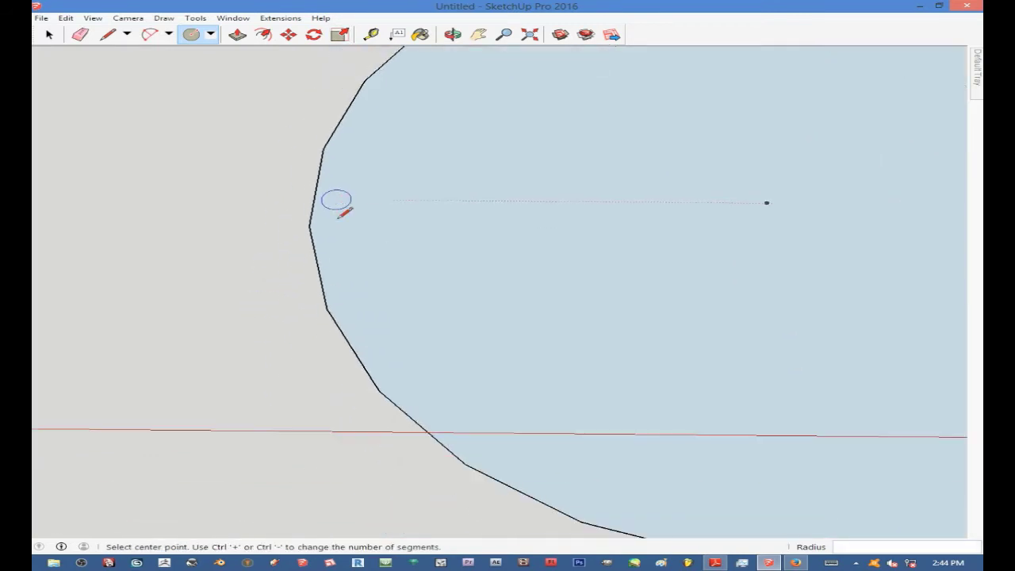
scroll(404, 338, down, 3)
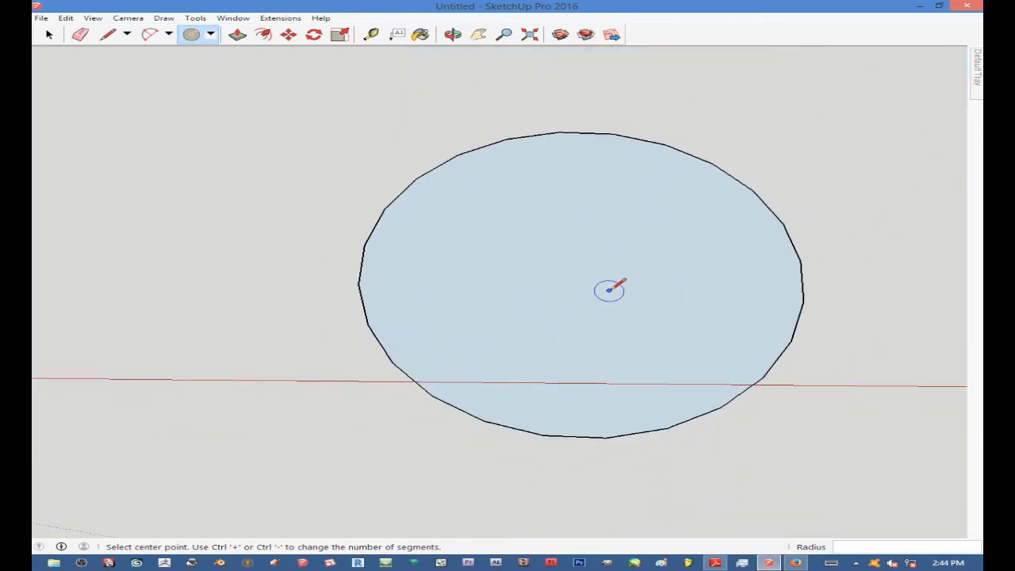
scroll(534, 213, down, 3)
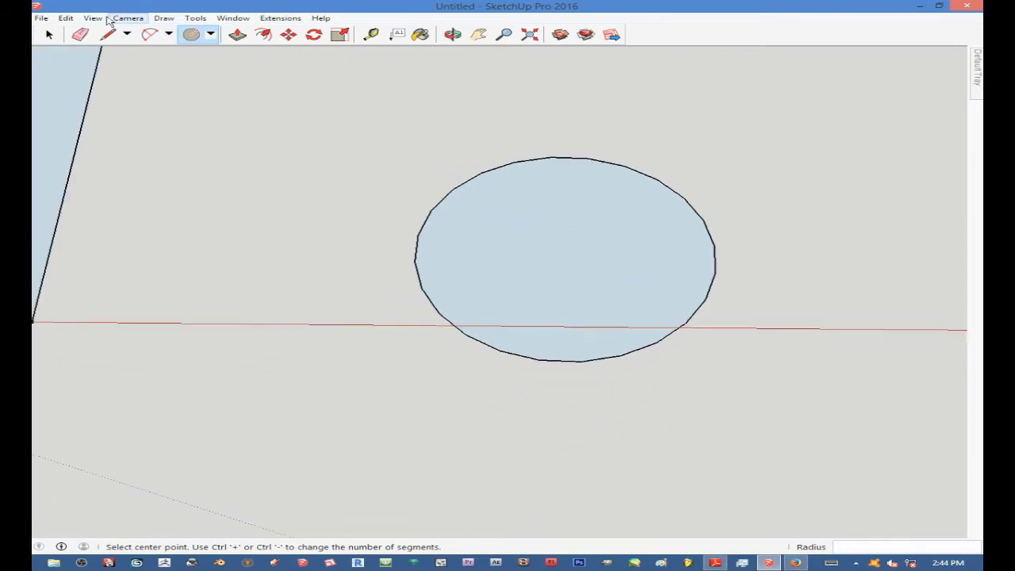
Try to draw a 200-sided circle on the ground beyond the first circle, and undo it.
click(153, 39)
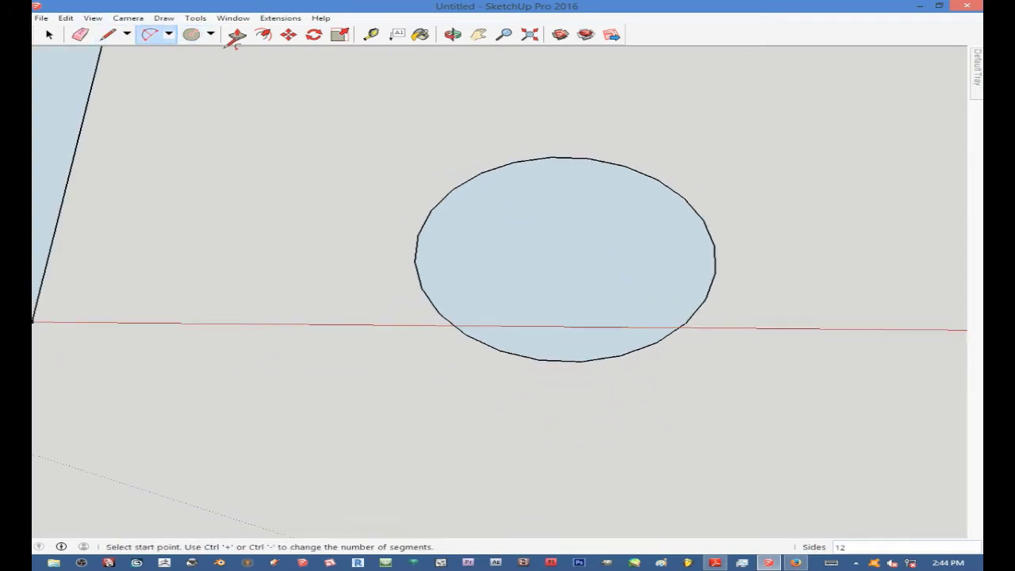
click(196, 38)
scroll(412, 258, down, 2)
scroll(406, 258, down, 1)
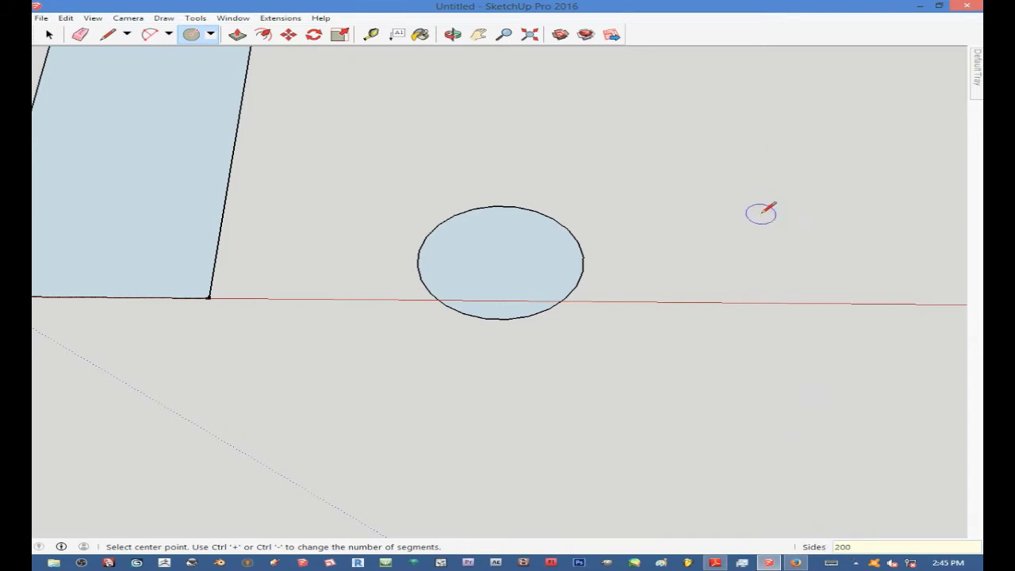
click(759, 262)
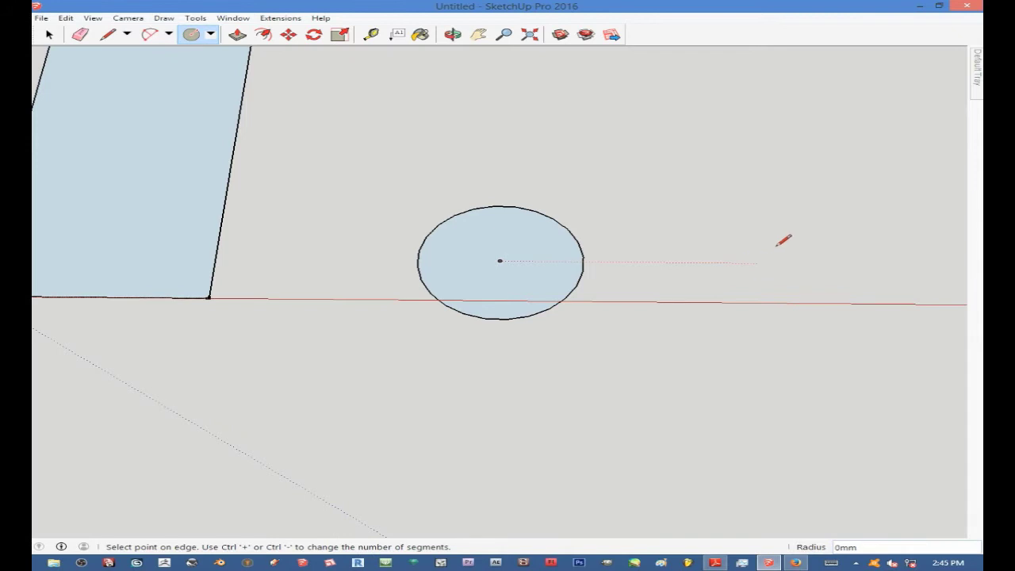
click(714, 198)
scroll(820, 243, up, 1)
scroll(801, 239, up, 3)
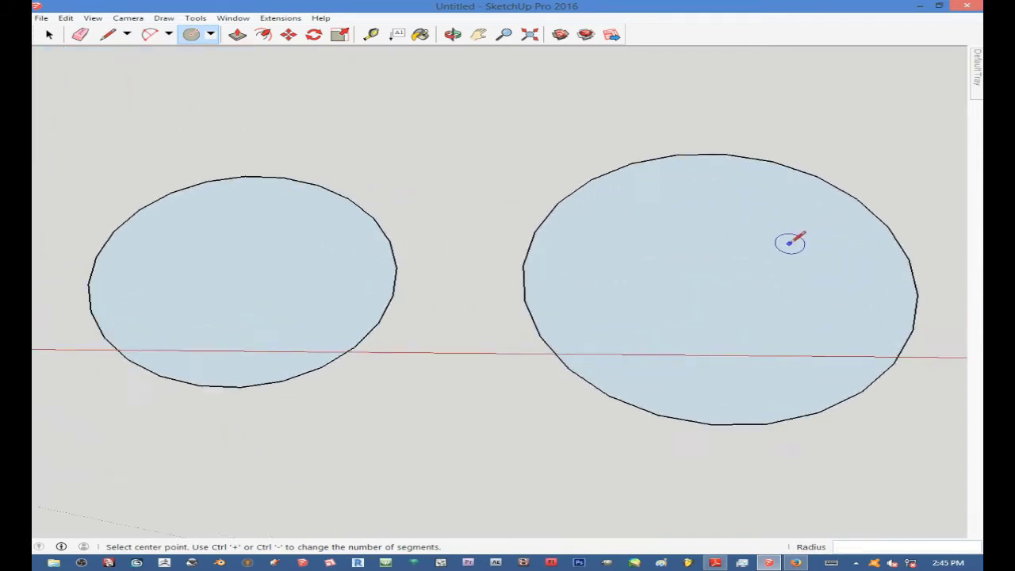
scroll(611, 183, down, 5)
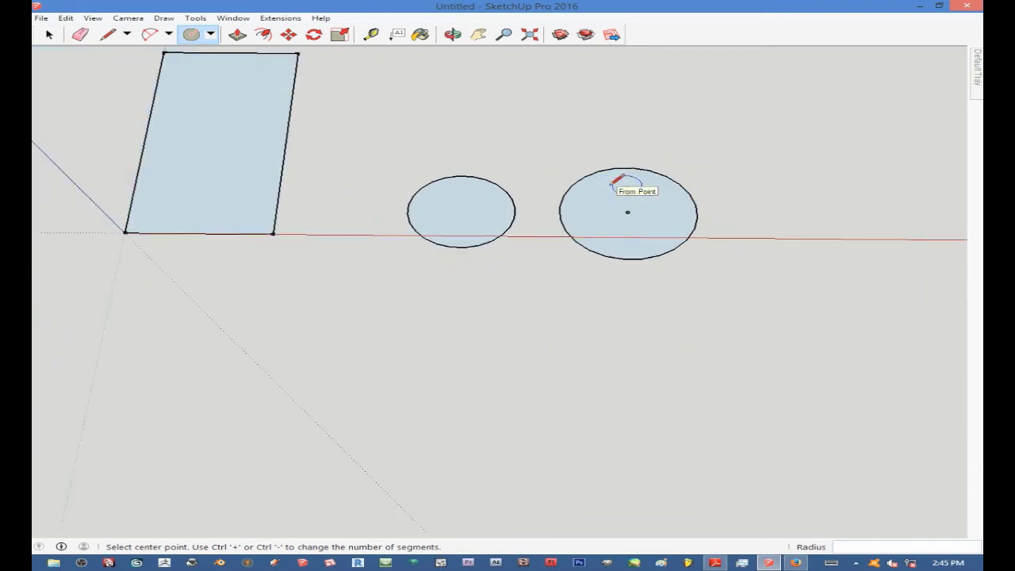
key(ctrl+z)
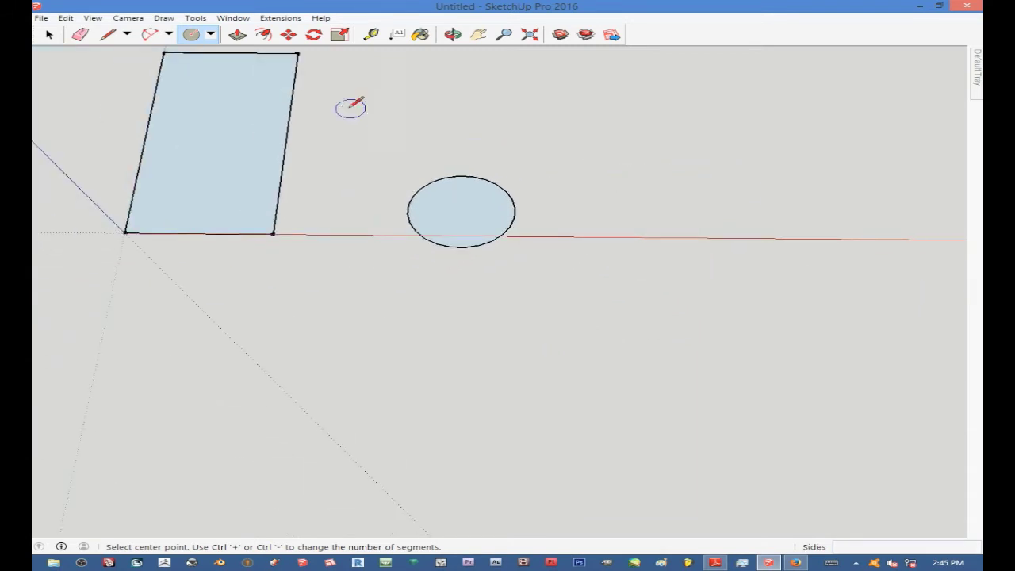
Draw a circle with 200 sides centred near the red axis, beyond the first circle and similar to it in size.
click(191, 35)
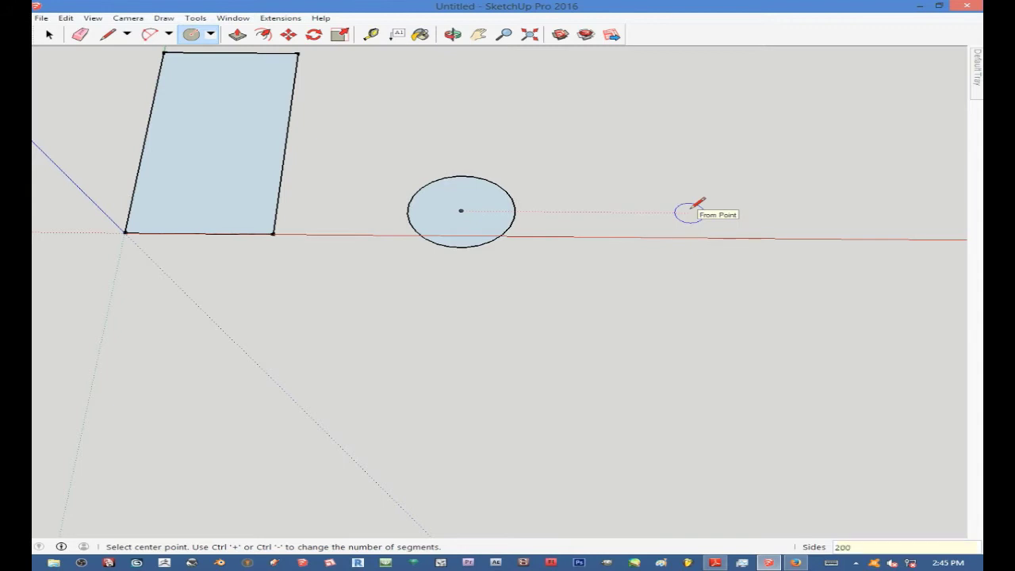
scroll(599, 222, up, 4)
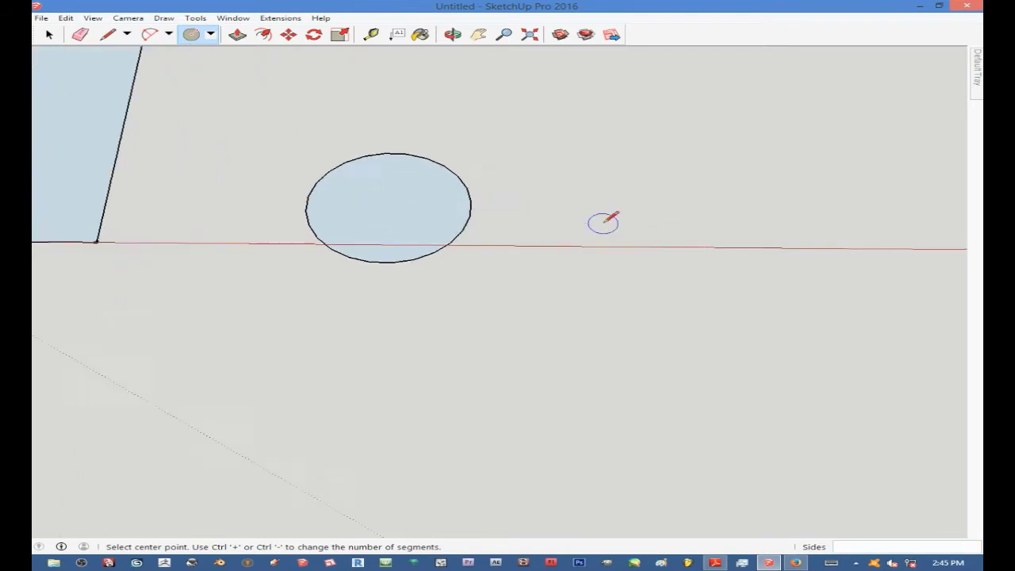
click(649, 252)
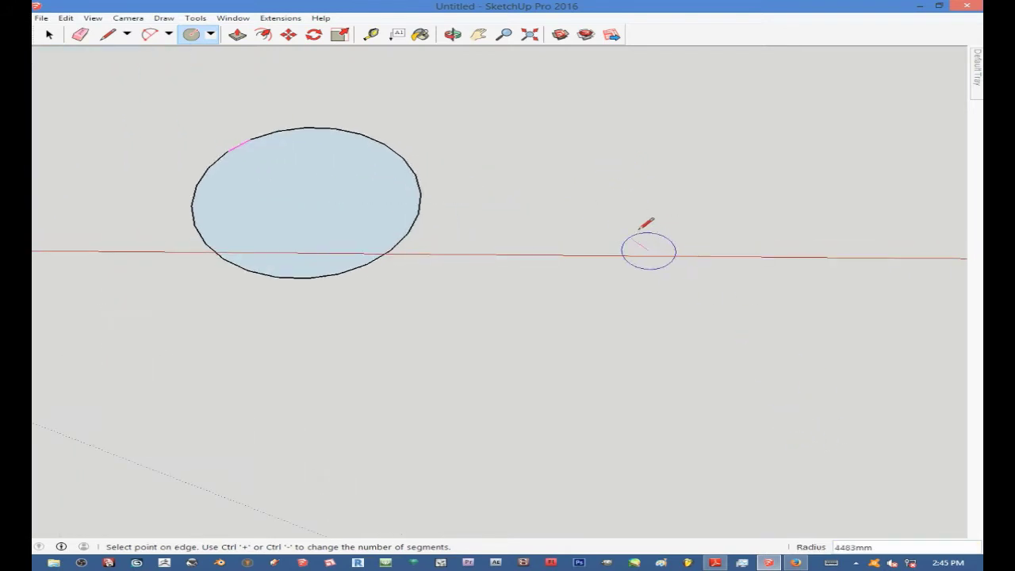
click(594, 179)
Examine the edge of the 200-sided circle up close to judge its smoothness.
scroll(585, 182, up, 5)
scroll(544, 184, up, 4)
scroll(503, 175, down, 5)
scroll(498, 390, up, 1)
scroll(315, 313, down, 4)
scroll(562, 351, up, 4)
scroll(655, 359, up, 4)
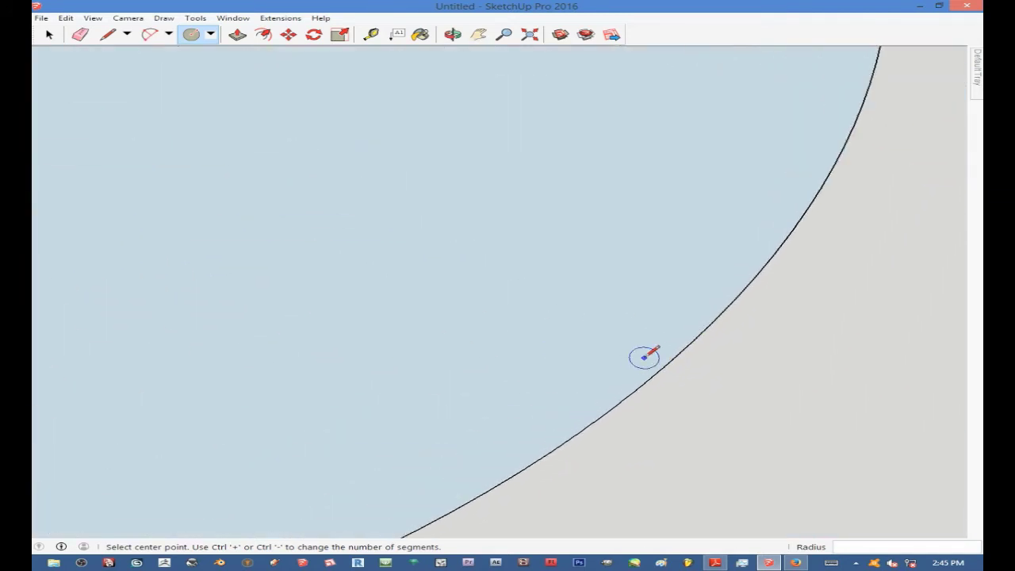
scroll(670, 366, down, 8)
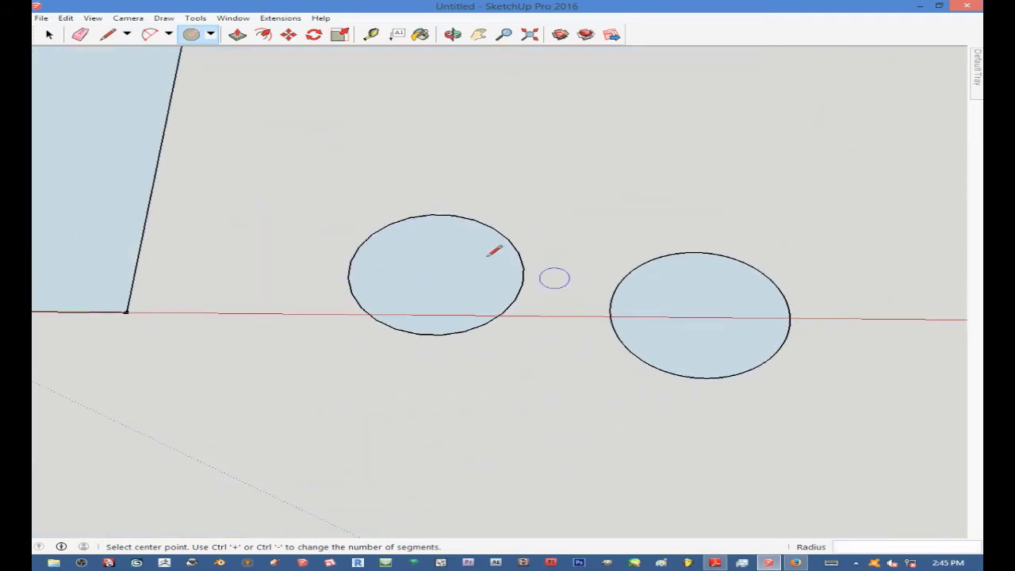
Compare the segmented edge of the first circle with the edge of the 200-sided circle at close range.
scroll(662, 313, up, 3)
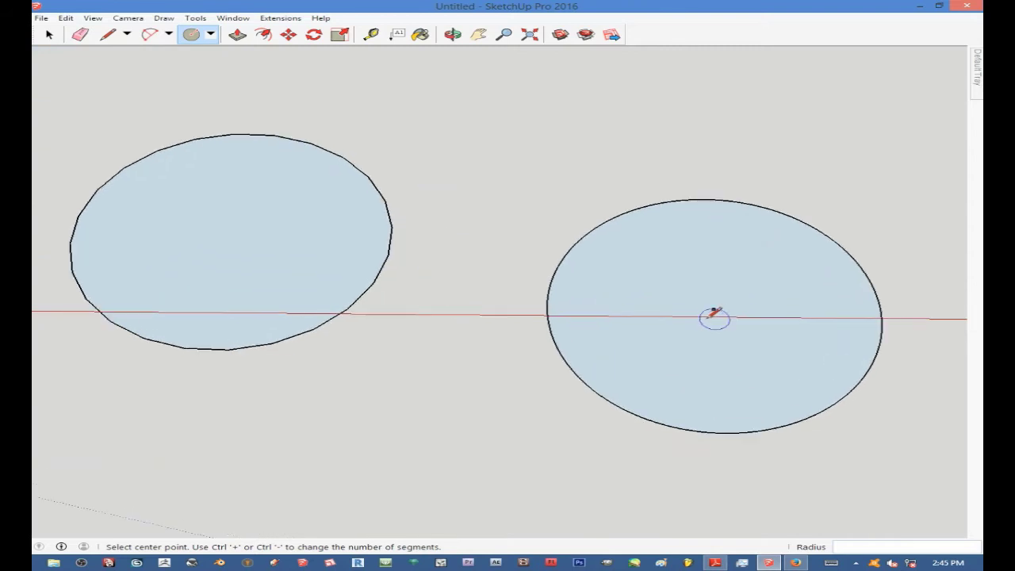
scroll(714, 305, down, 3)
scroll(413, 226, up, 6)
scroll(392, 191, up, 3)
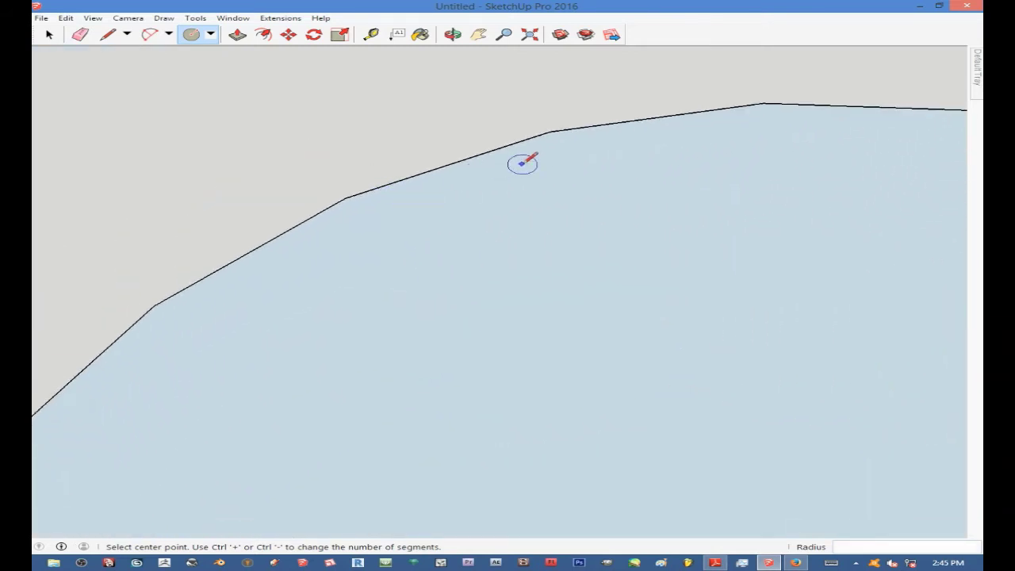
scroll(392, 197, down, 8)
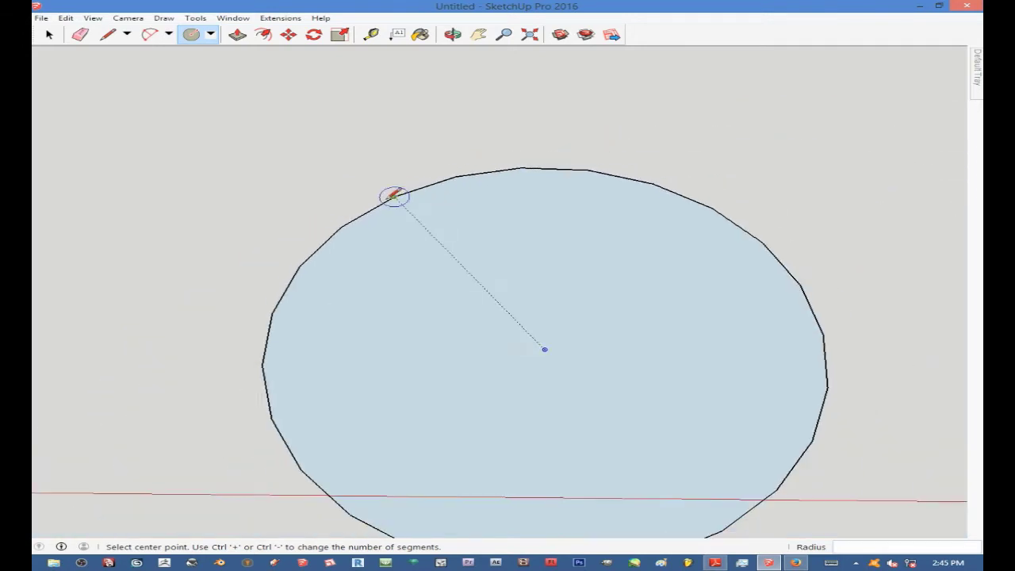
scroll(623, 231, up, 6)
scroll(671, 272, down, 3)
scroll(781, 320, up, 3)
scroll(761, 303, down, 2)
scroll(776, 300, down, 2)
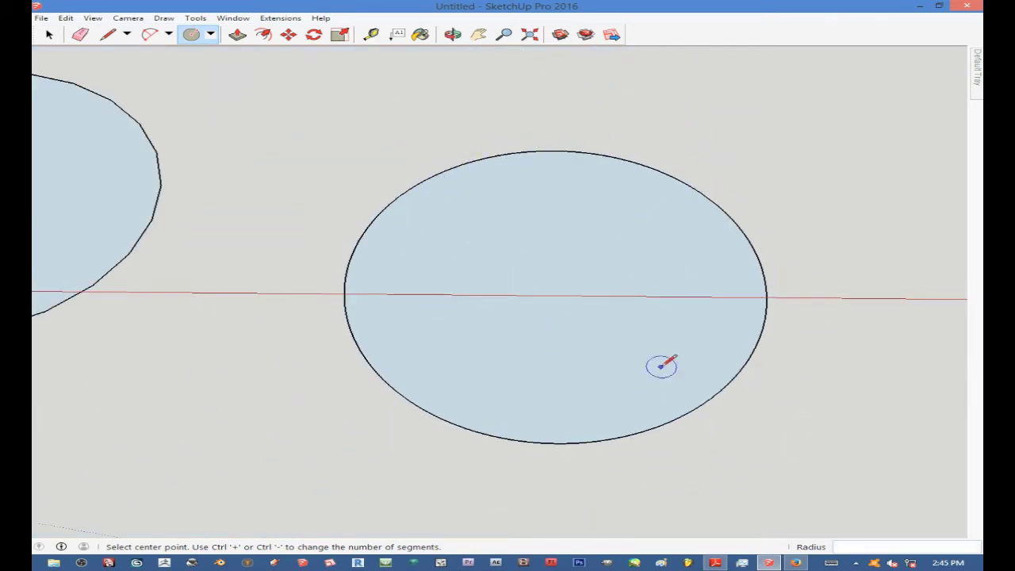
scroll(790, 366, down, 2)
scroll(790, 370, down, 2)
scroll(336, 281, up, 4)
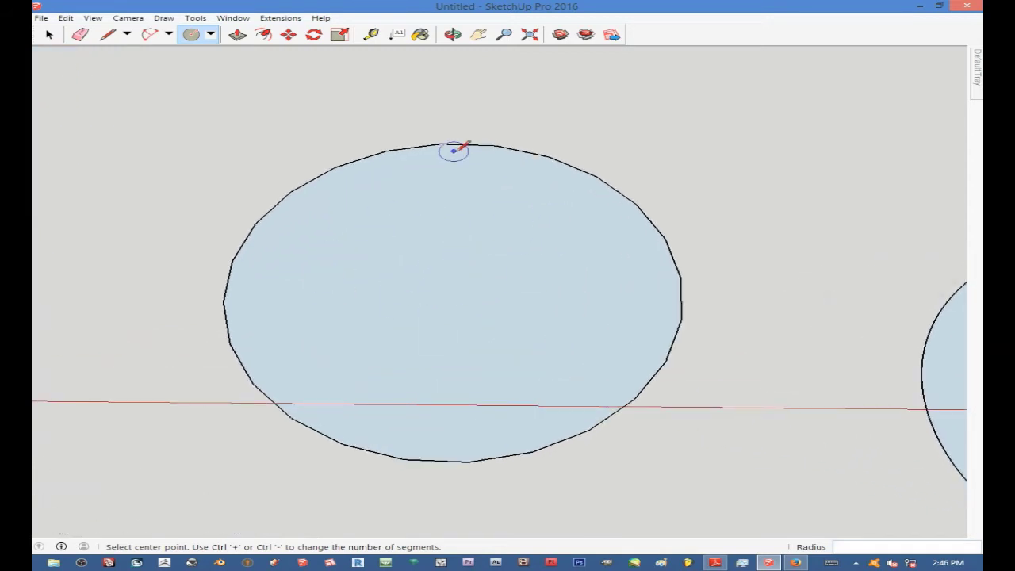
scroll(482, 179, up, 1)
scroll(474, 215, down, 3)
scroll(434, 252, down, 2)
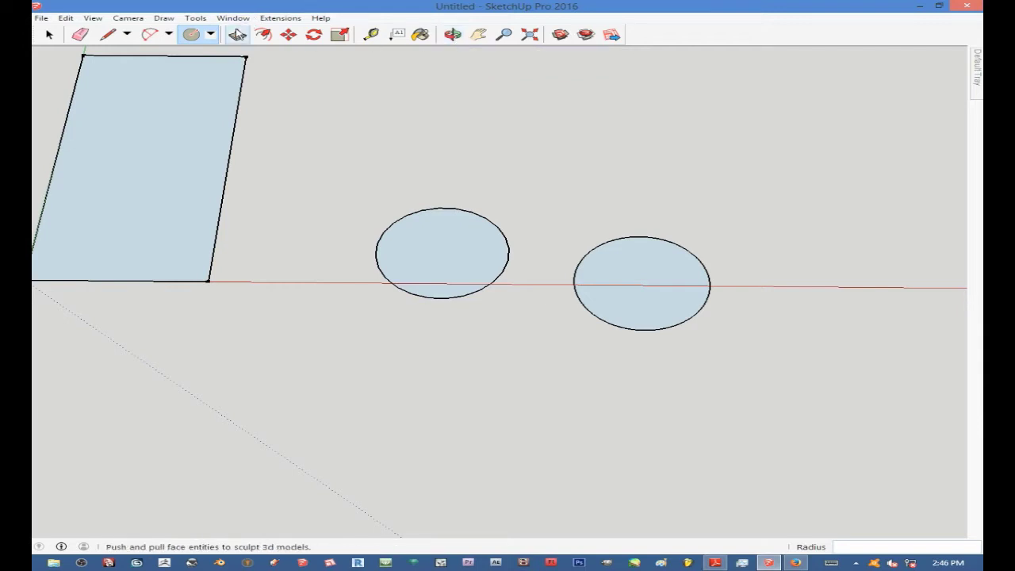
Push/Pull the circle nearest the rectangle upward by about 37562 mm to form a cylinder.
click(453, 34)
drag(429, 88, 272, 46)
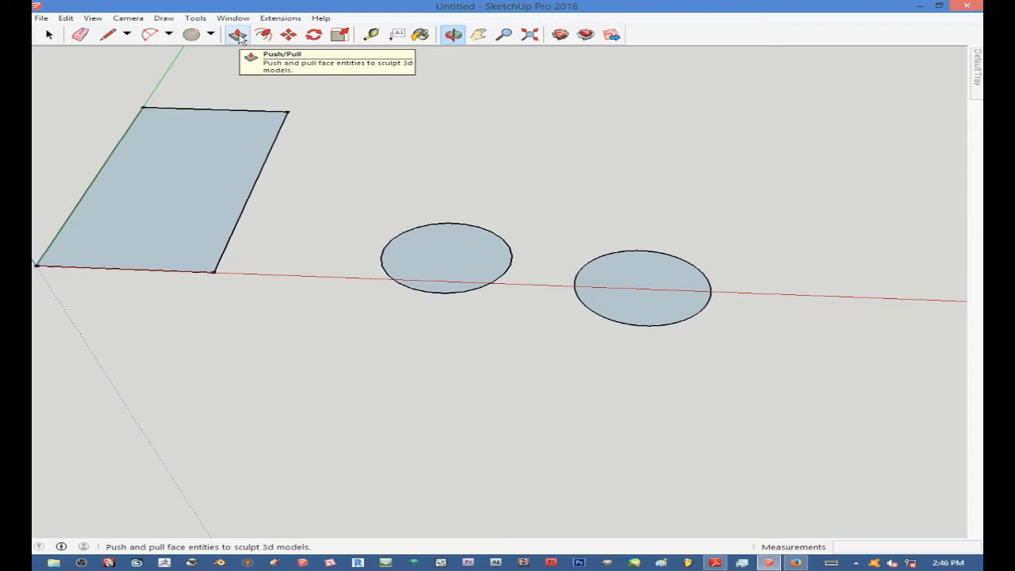
click(237, 37)
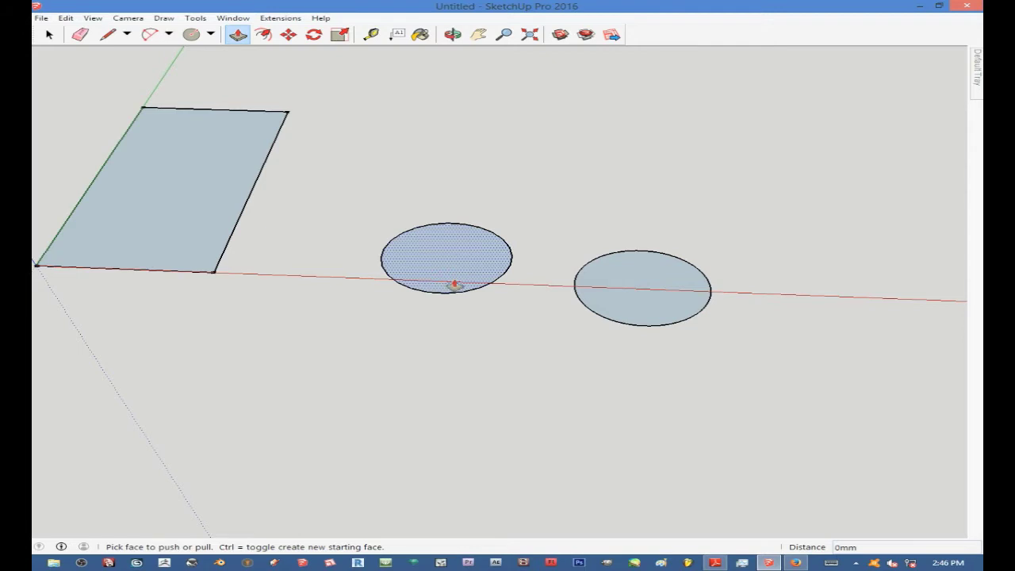
scroll(454, 287, up, 3)
scroll(457, 281, down, 3)
middle_drag(462, 277, 461, 189)
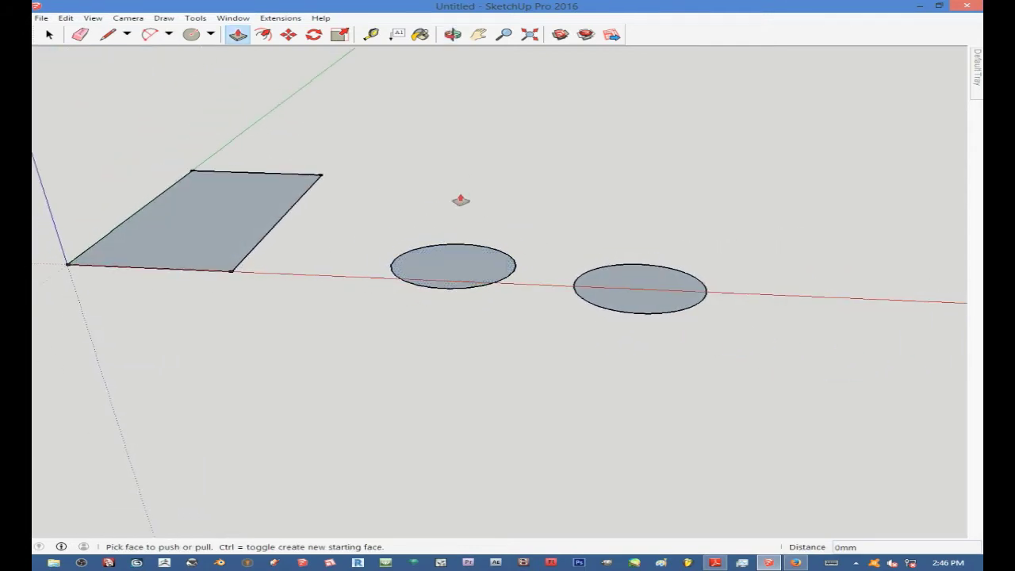
scroll(451, 255, up, 4)
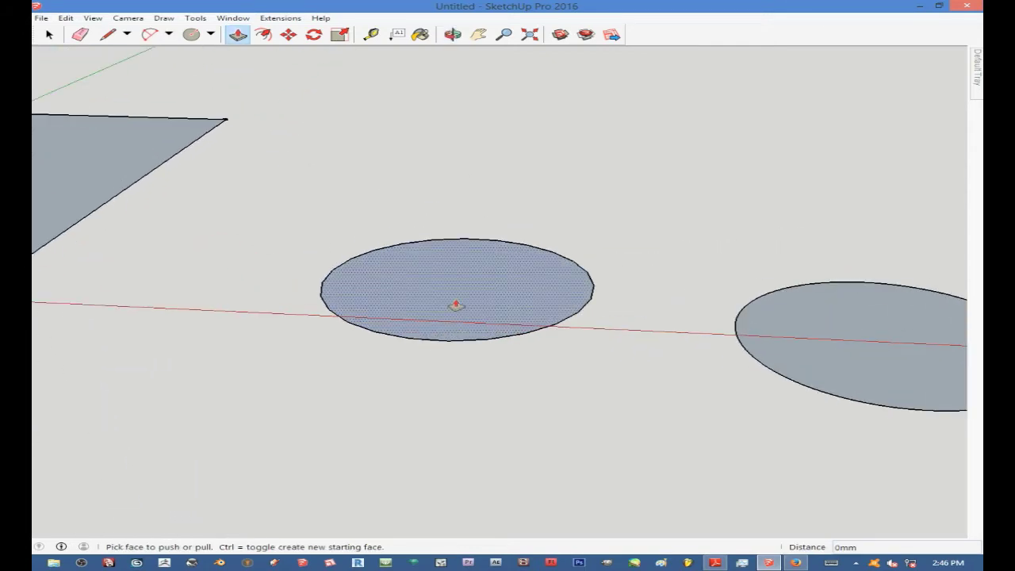
drag(459, 309, 405, 99)
scroll(500, 262, down, 5)
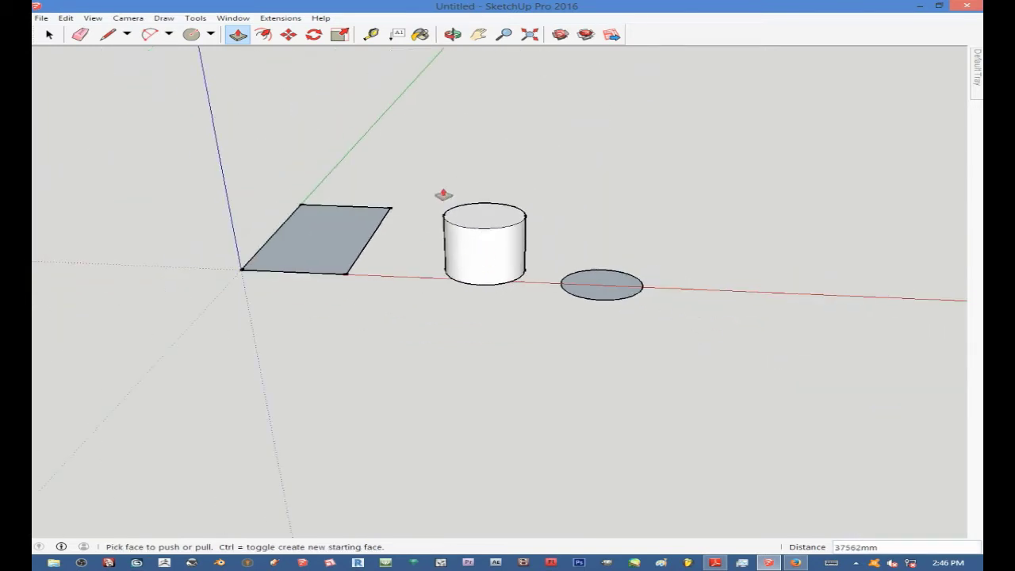
Raise the cylinder's top face by about another 18022 mm with Push/Pull.
scroll(460, 207, up, 5)
drag(491, 238, 443, 165)
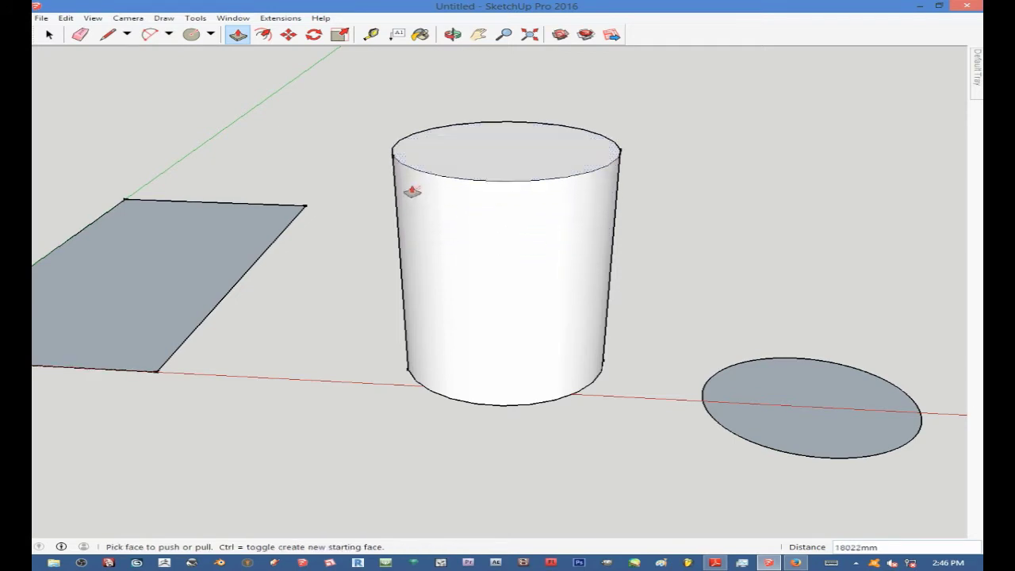
scroll(411, 192, down, 3)
scroll(549, 279, up, 1)
scroll(646, 278, down, 2)
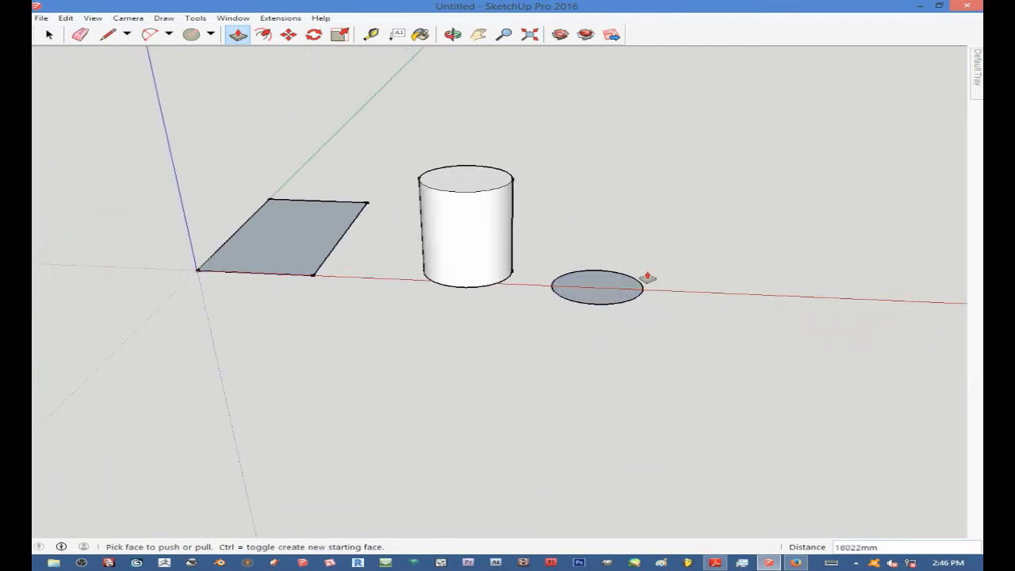
scroll(603, 263, down, 1)
scroll(515, 238, down, 1)
scroll(473, 204, up, 3)
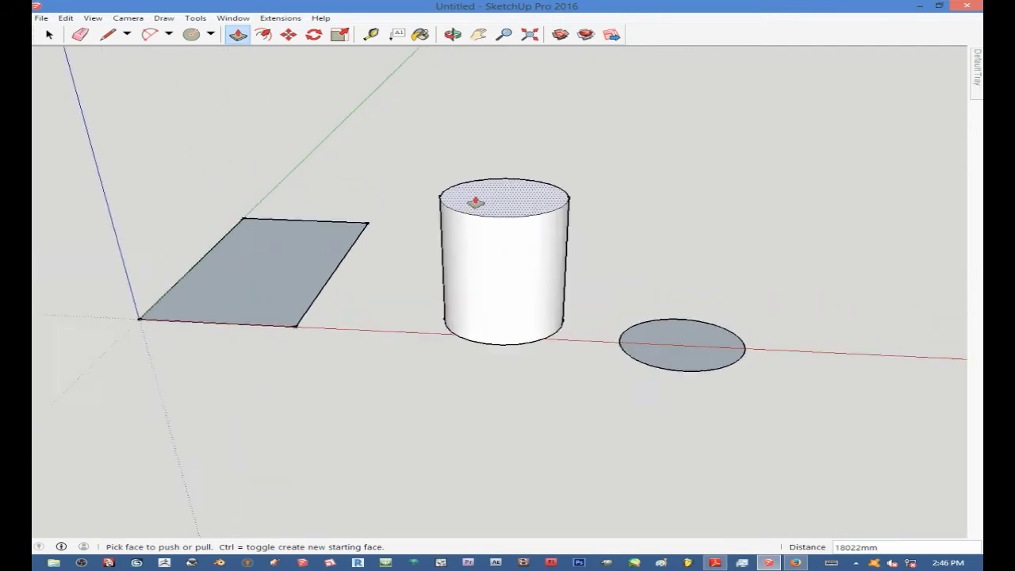
Raise the cylinder's top face by about another 7874 mm with Push/Pull.
scroll(556, 230, up, 2)
scroll(594, 237, down, 3)
scroll(641, 227, up, 2)
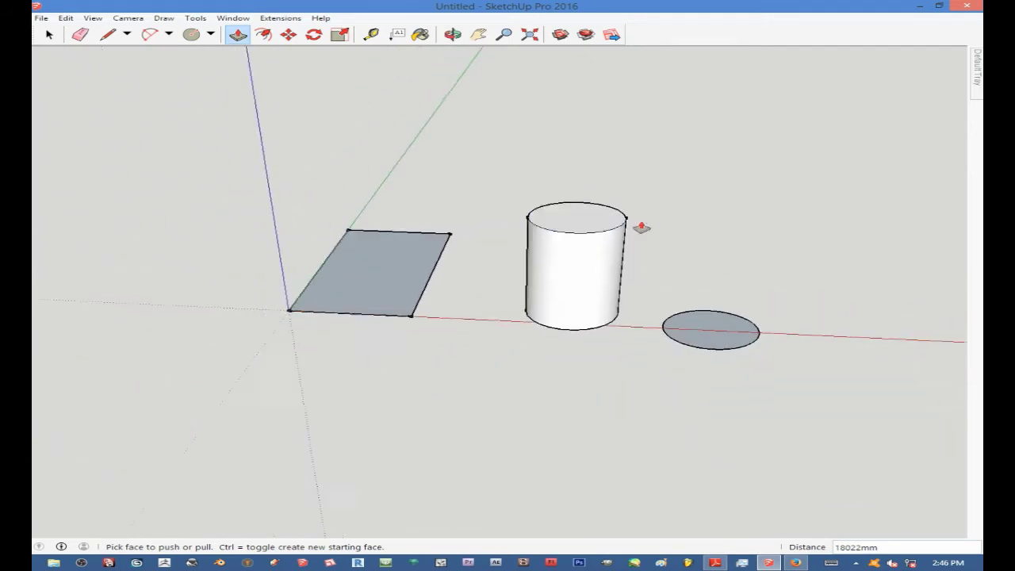
scroll(596, 228, up, 2)
drag(587, 222, 555, 189)
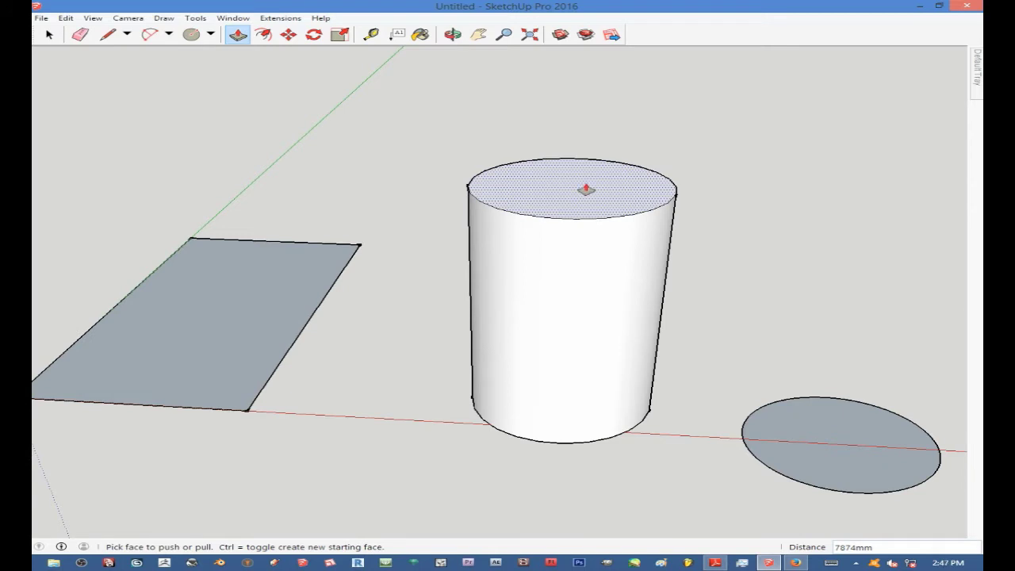
Lower the same cylinder's top face by about 13172 mm with Push/Pull.
scroll(585, 188, down, 3)
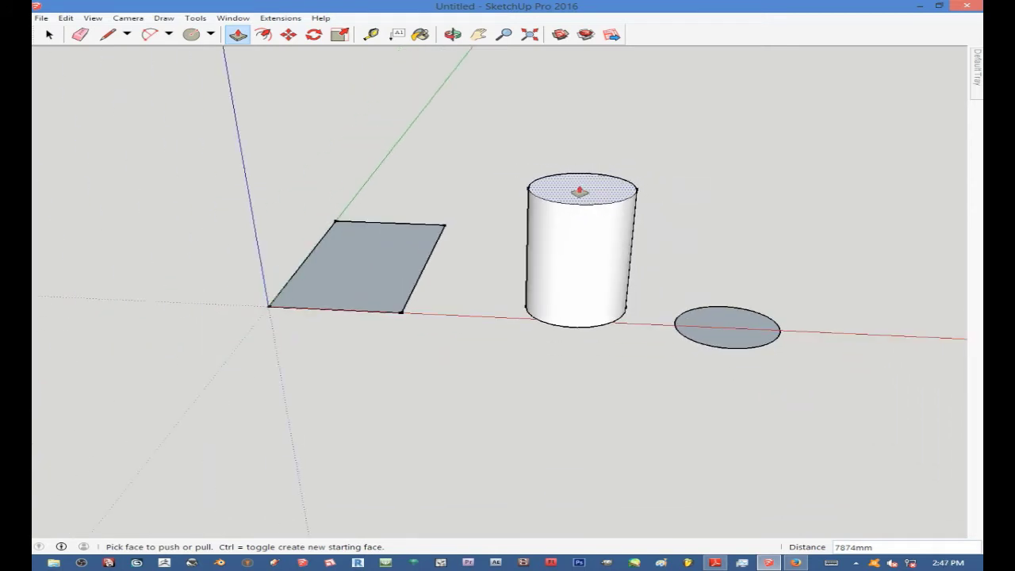
scroll(580, 191, up, 1)
scroll(562, 206, down, 2)
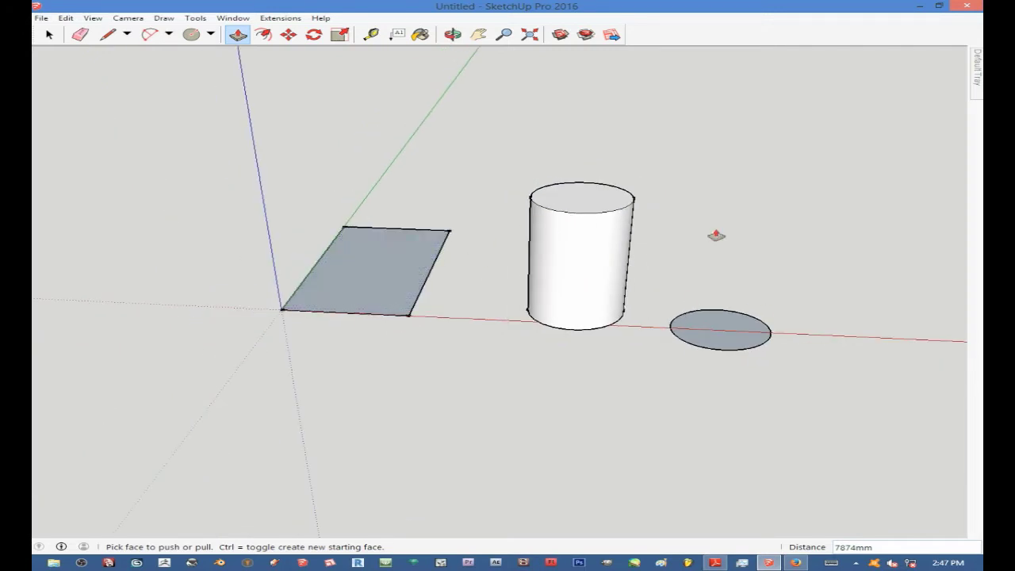
scroll(571, 202, up, 2)
click(573, 208)
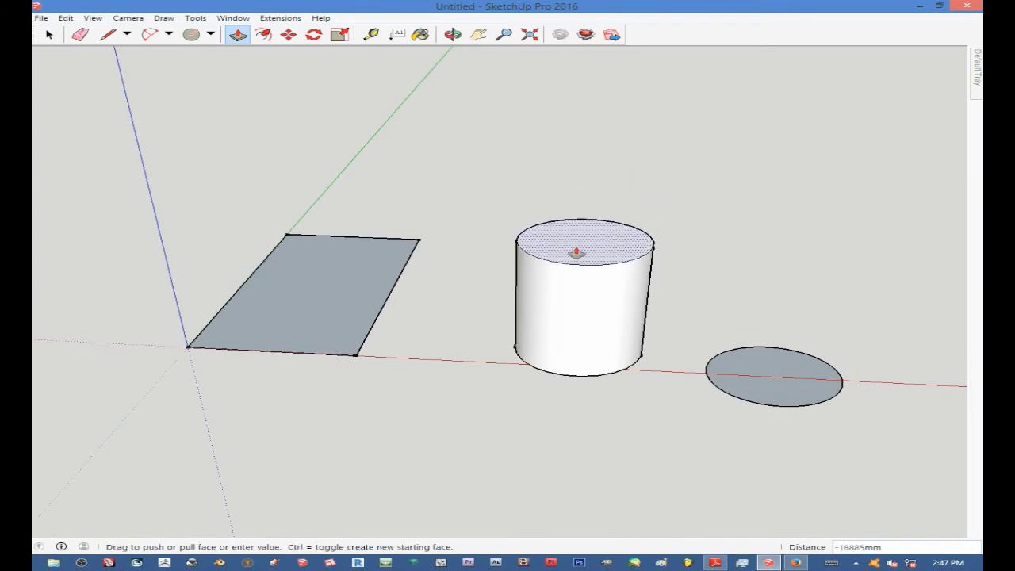
click(580, 253)
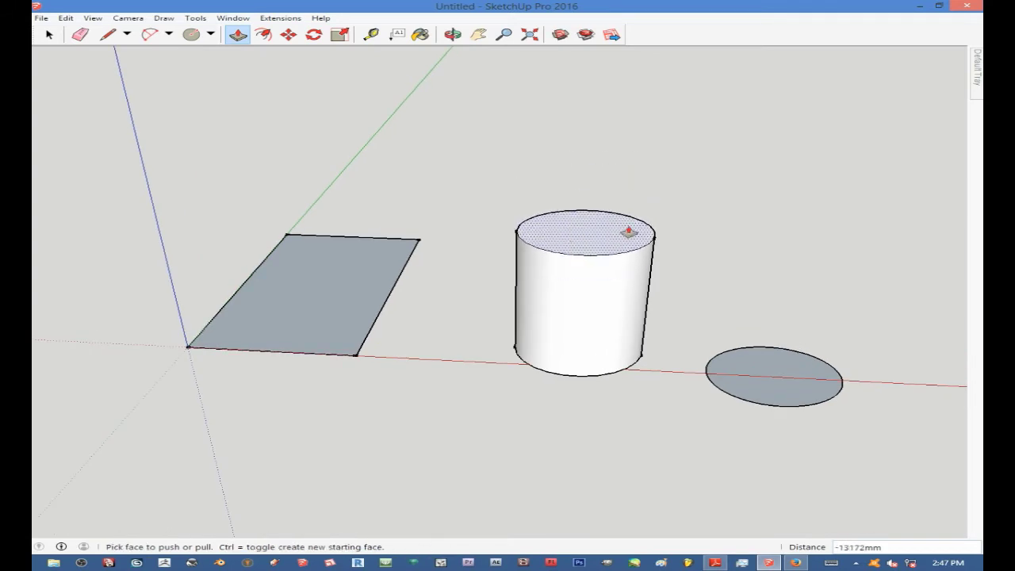
Push/Pull the remaining flat circle upward by about 53005 mm to form a second cylinder.
scroll(347, 243, down, 3)
scroll(574, 301, up, 4)
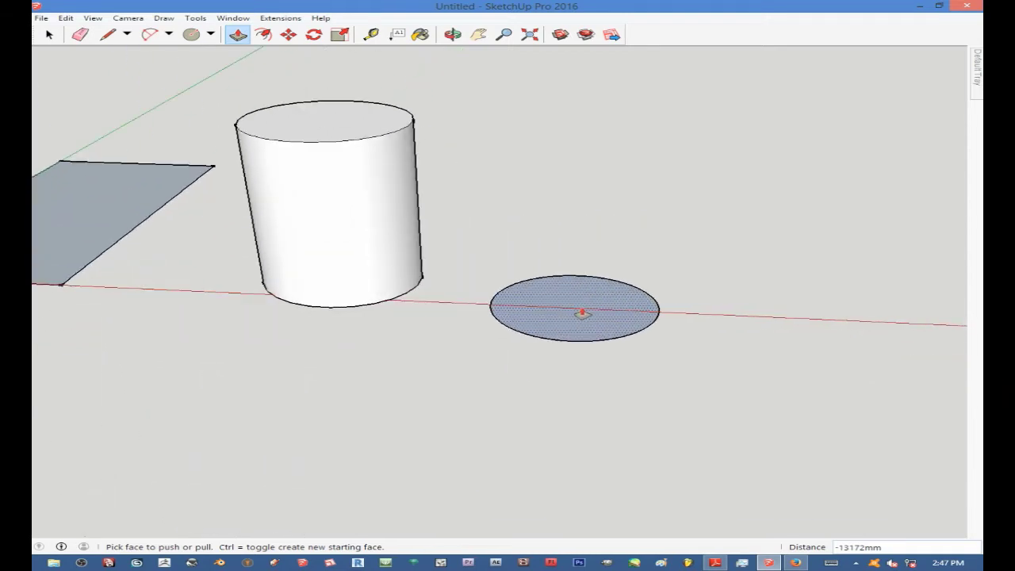
click(580, 315)
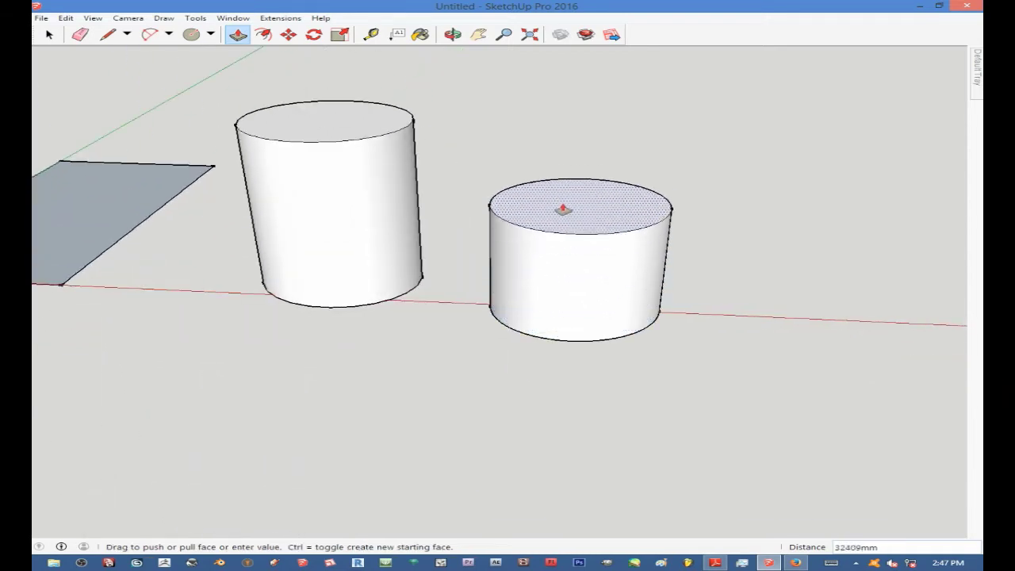
click(544, 135)
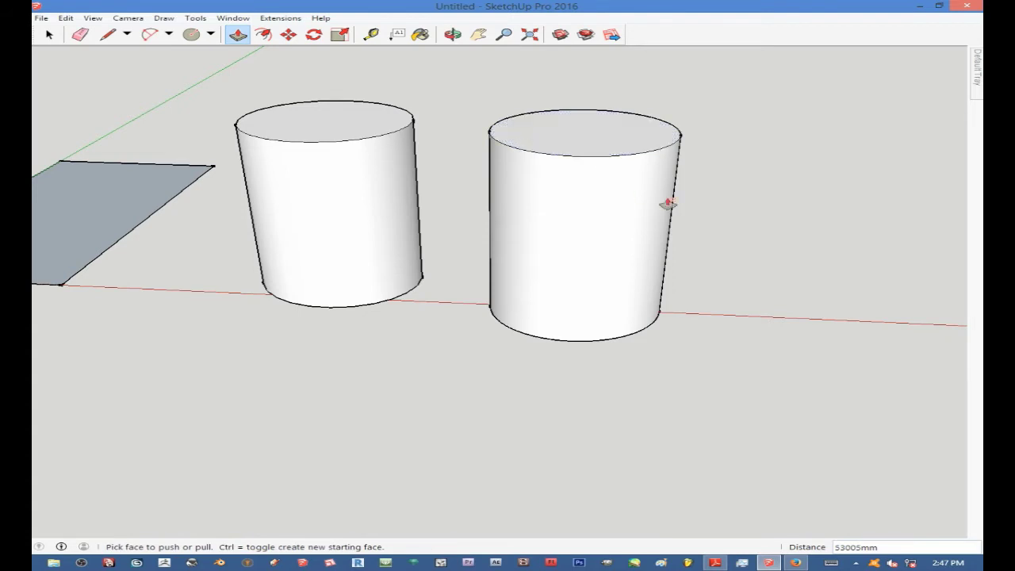
Push/Pull the rectangle at the origin upward by about 50285 mm to form a box.
scroll(785, 318, down, 3)
scroll(342, 245, up, 3)
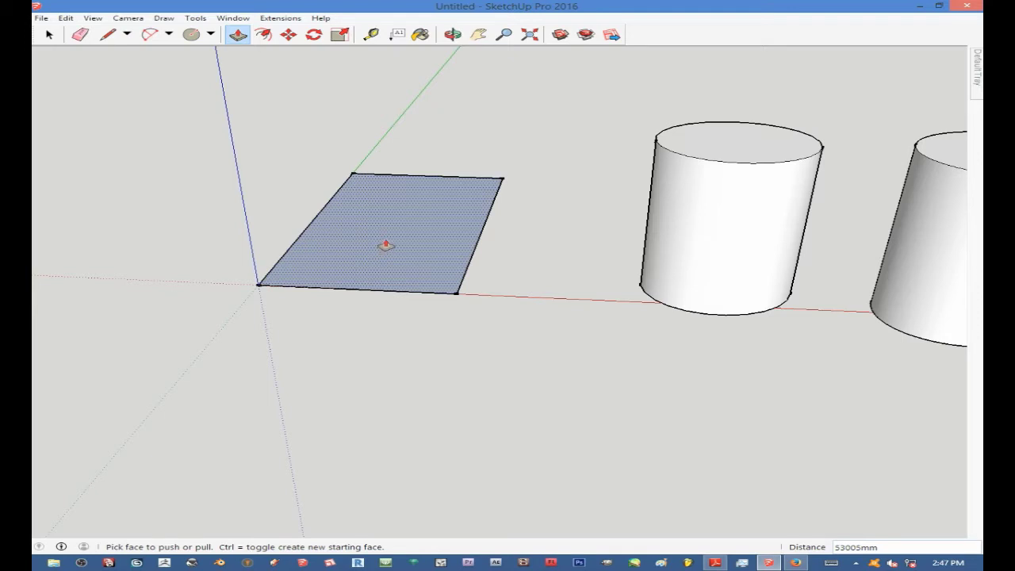
drag(397, 252, 312, 131)
Push the box's end face on the red axis inward by about 73042 mm to shorten the box.
scroll(469, 345, down, 5)
scroll(405, 285, up, 2)
middle_drag(429, 283, 680, 205)
scroll(559, 283, down, 5)
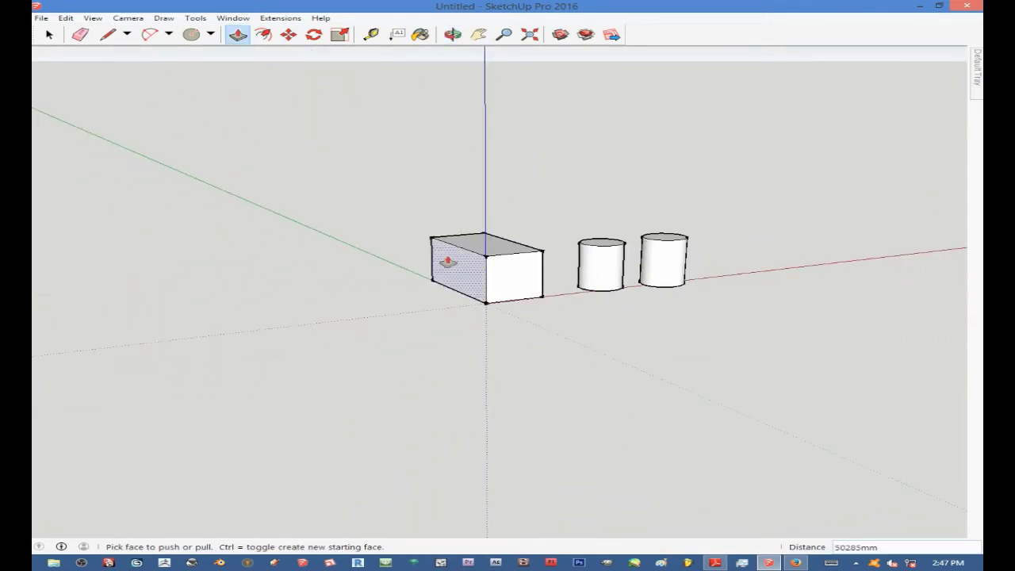
scroll(456, 268, up, 4)
scroll(466, 270, down, 3)
middle_drag(587, 302, 701, 333)
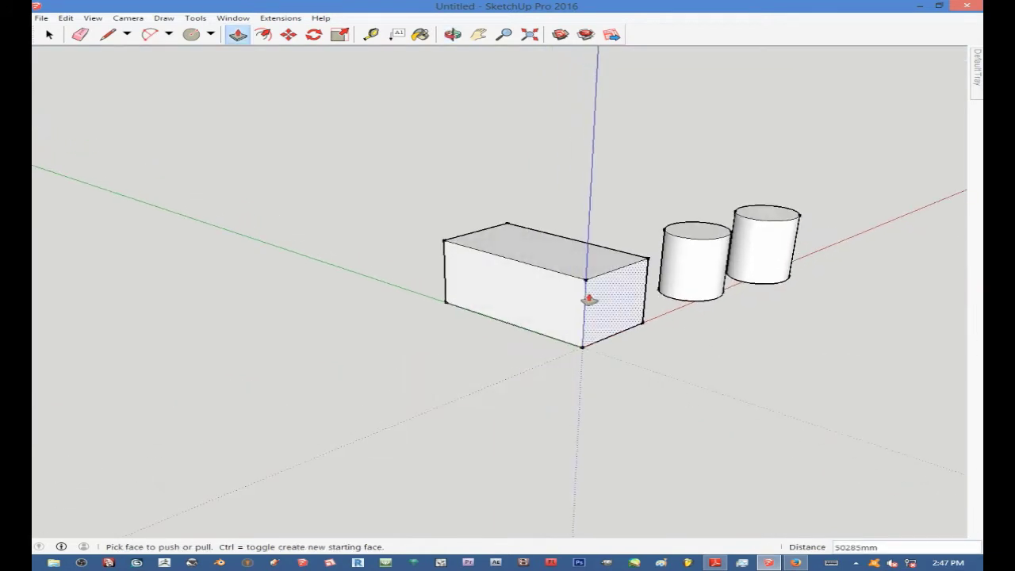
drag(626, 304, 511, 291)
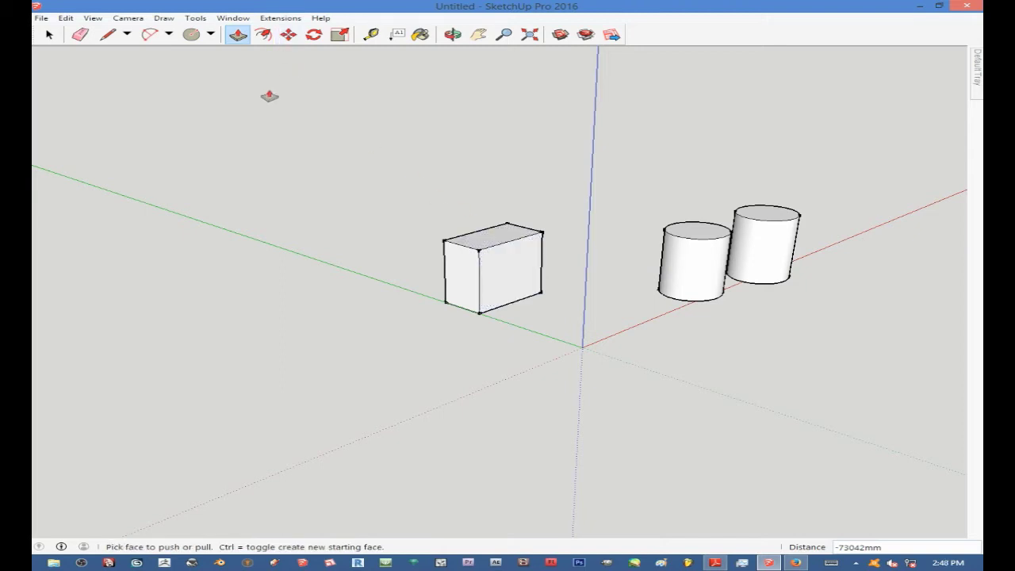
Offset the top edge of the cylinder nearest the box inward by about 5000 mm.
middle_drag(804, 295, 740, 335)
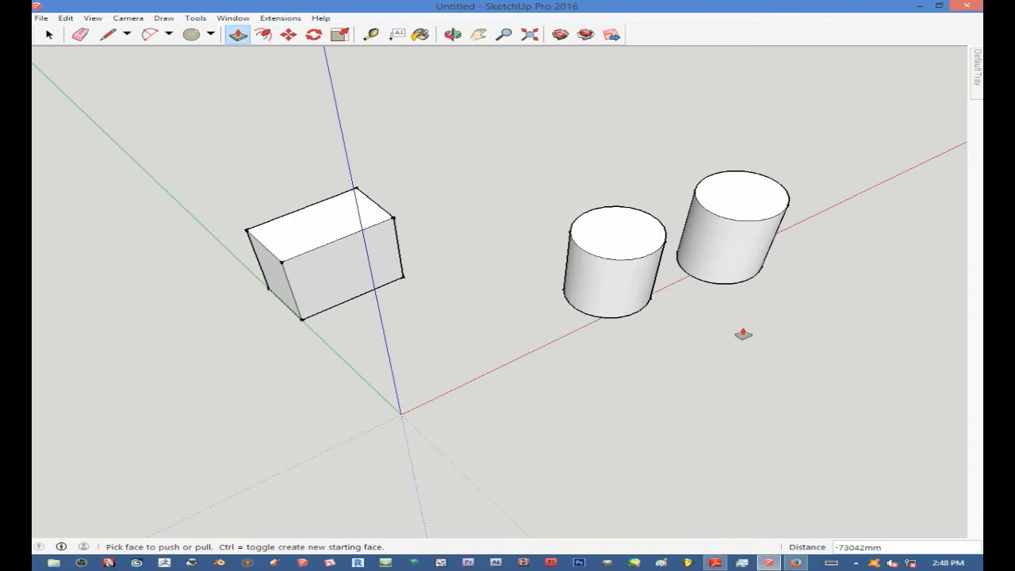
click(264, 36)
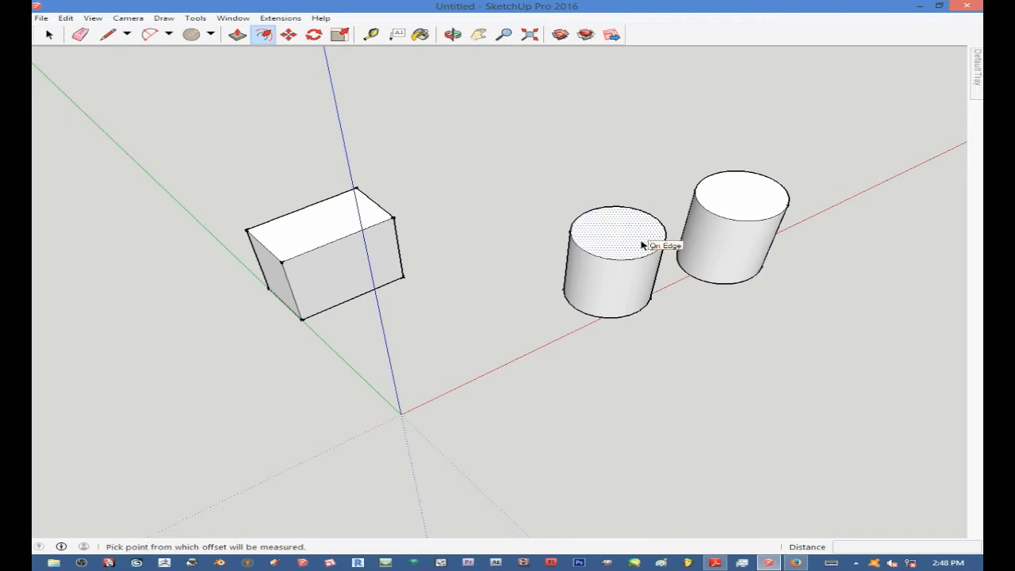
scroll(647, 250, up, 5)
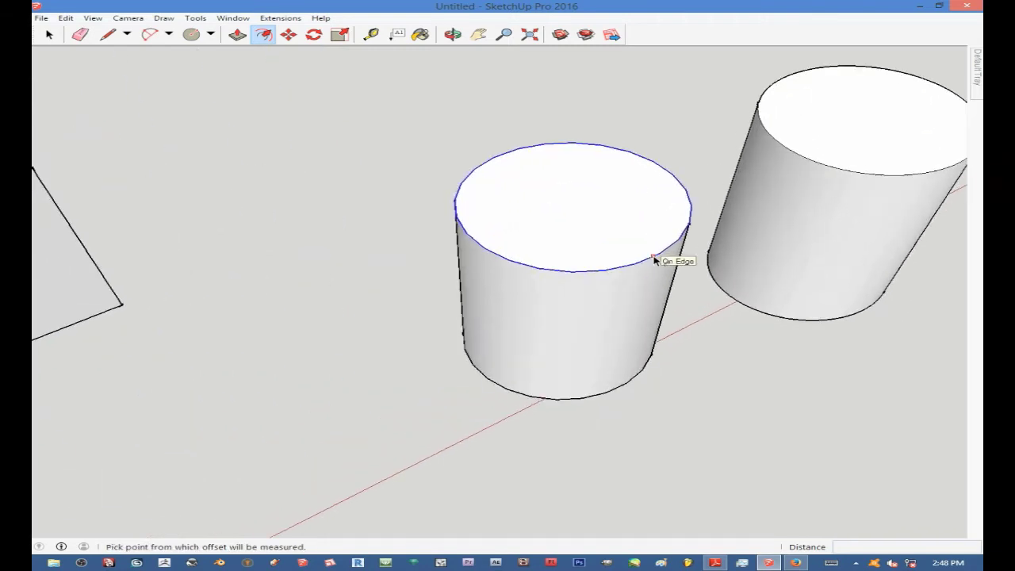
click(655, 261)
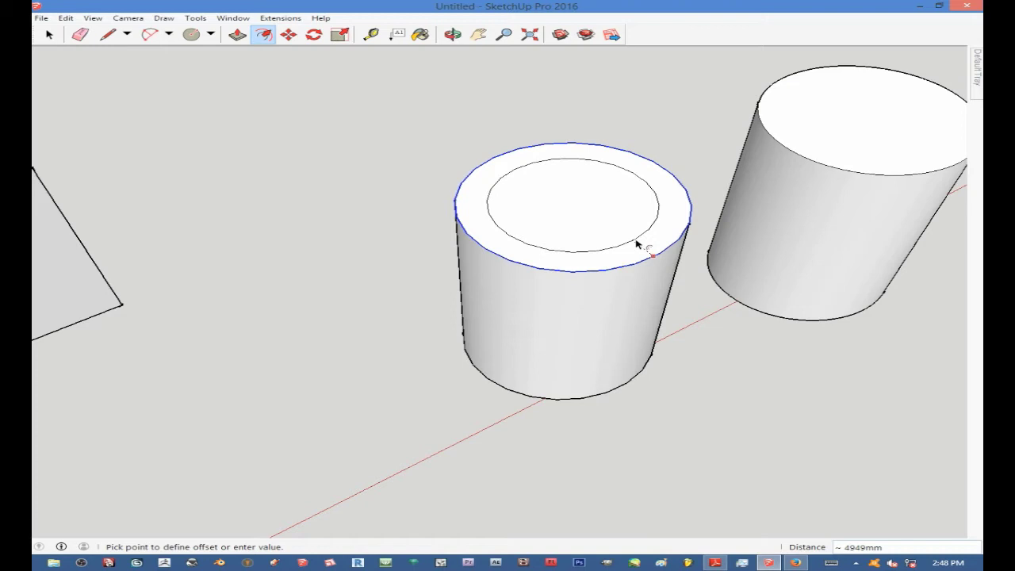
Offset the edges of the box's long side face inward by about 9433 mm.
scroll(636, 245, down, 6)
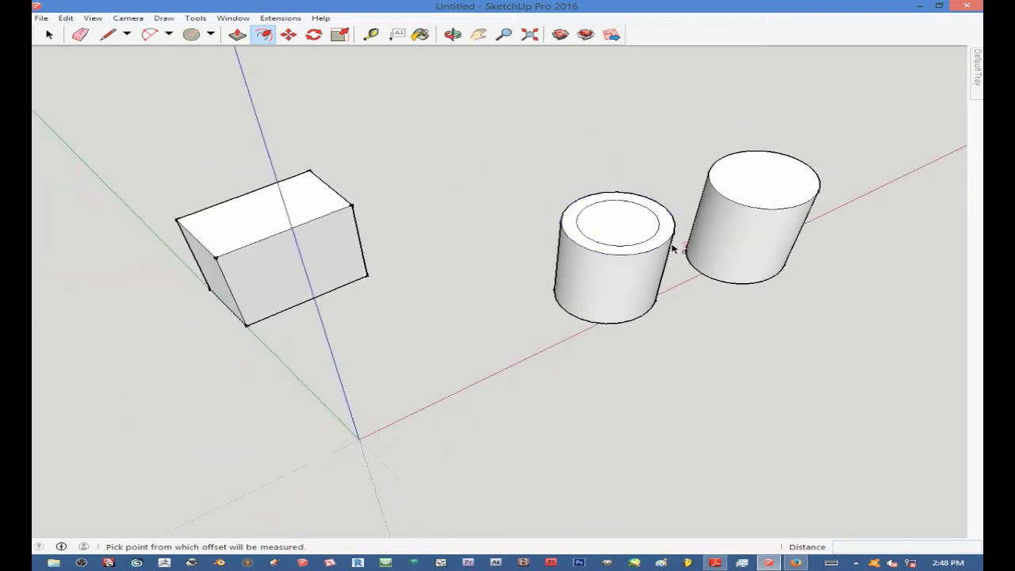
scroll(420, 258, up, 6)
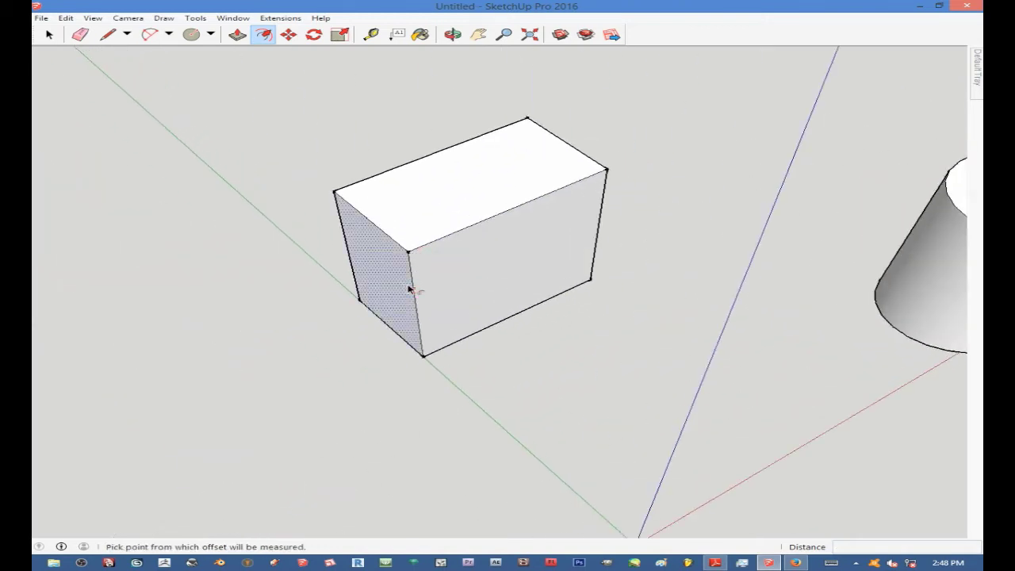
click(419, 294)
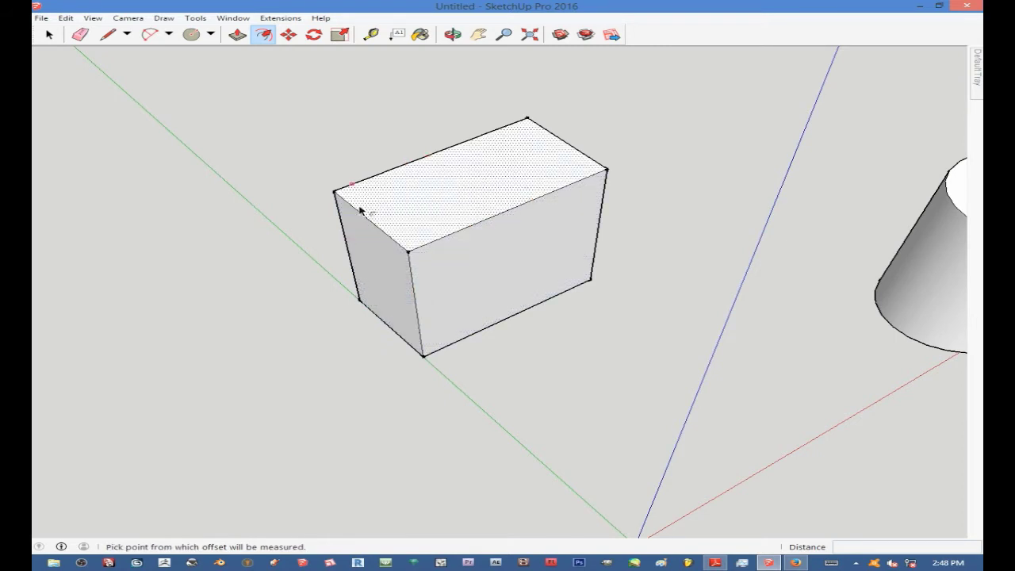
key(Escape)
click(420, 291)
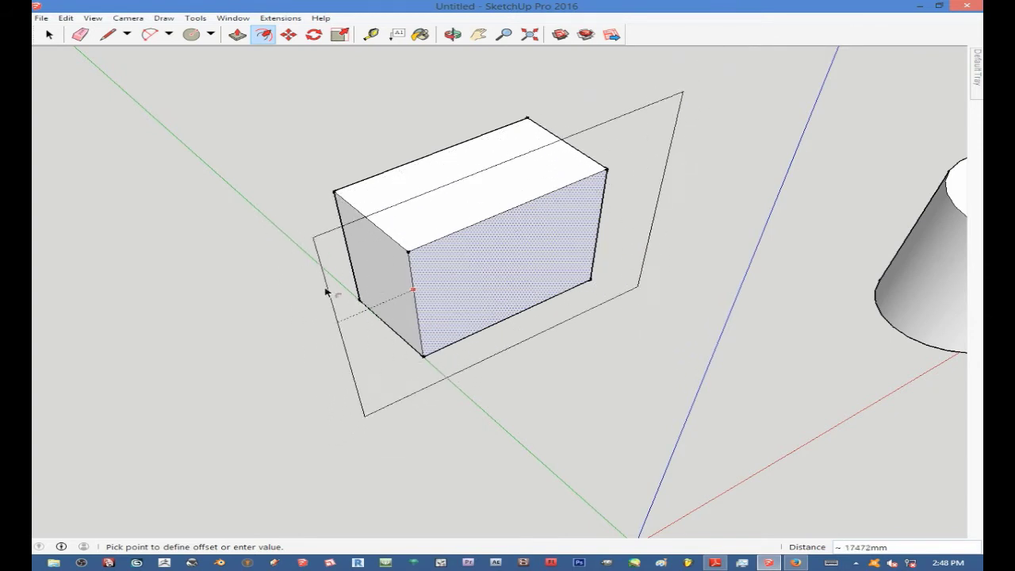
click(451, 266)
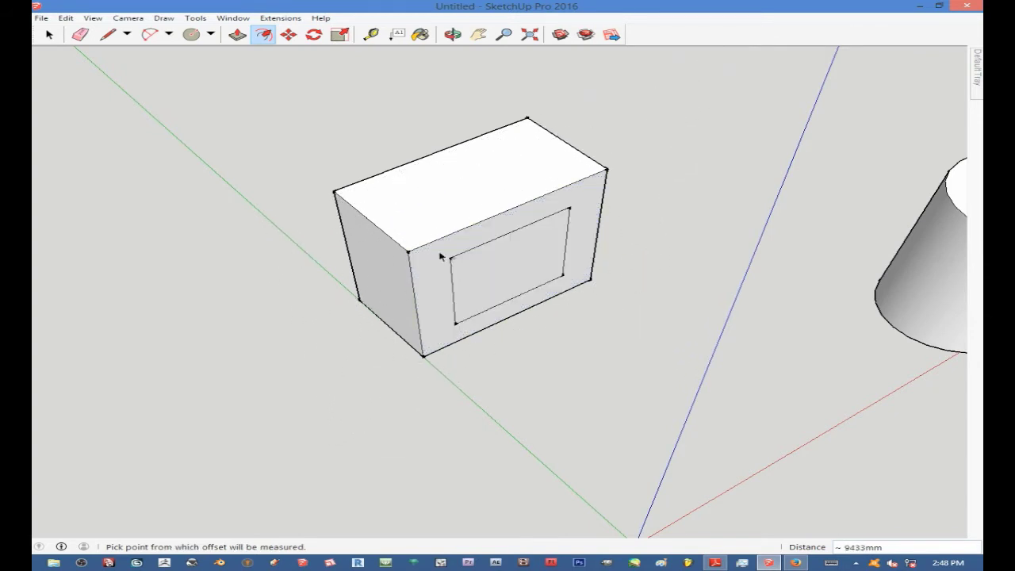
Offset the edges of the box's top face outward to form a rim that overhangs the sides.
click(428, 193)
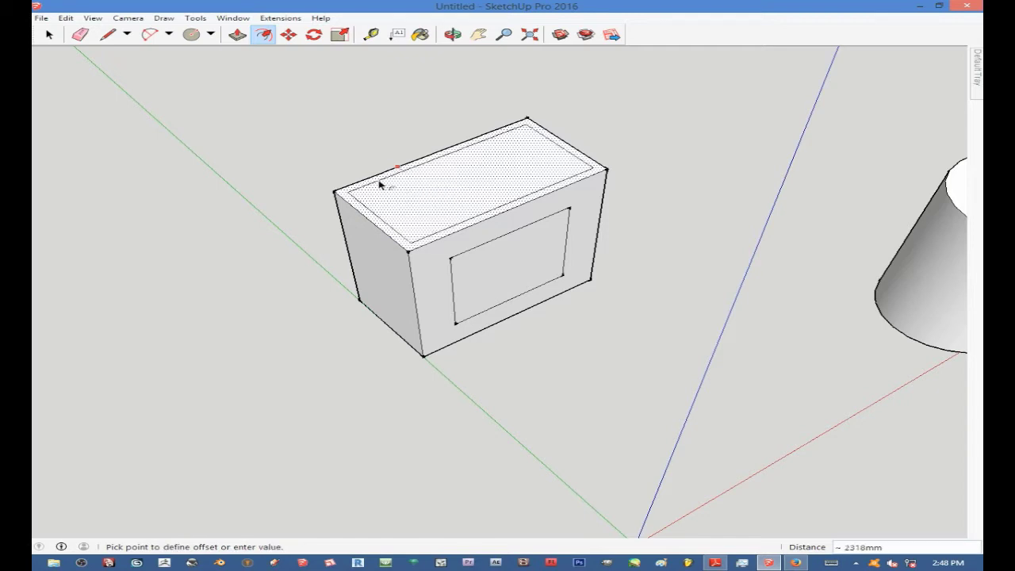
click(330, 177)
scroll(331, 176, down, 5)
mouse_move(227, 153)
middle_down()
mouse_move(351, 226)
mouse_move(356, 215)
mouse_move(438, 230)
middle_up()
scroll(435, 225, down, 1)
scroll(349, 194, up, 4)
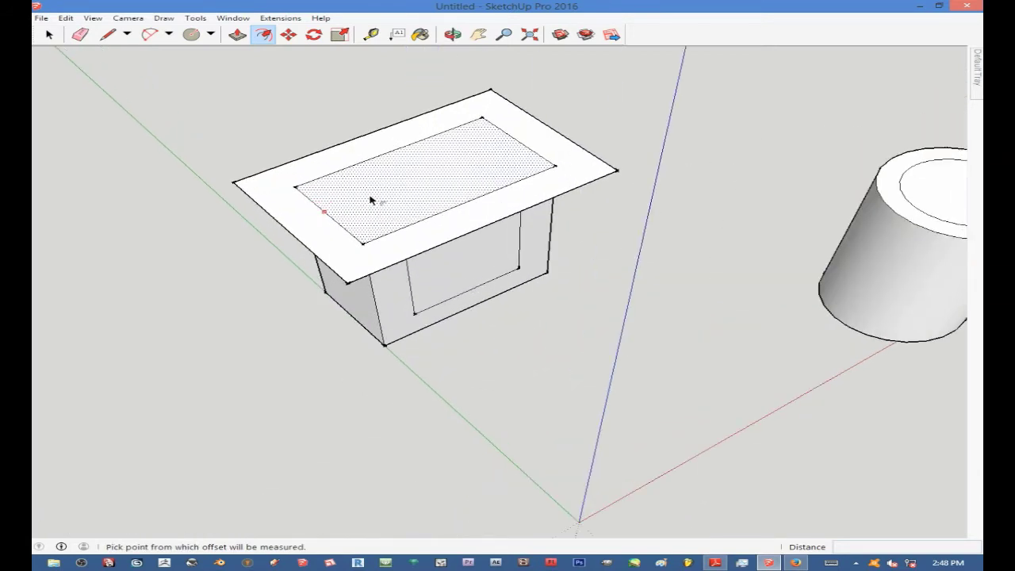
Push/Pull the overhanging rim around the box's top upward by about 27296 mm.
click(238, 35)
drag(308, 169, 276, 126)
scroll(473, 248, down, 3)
scroll(460, 277, up, 4)
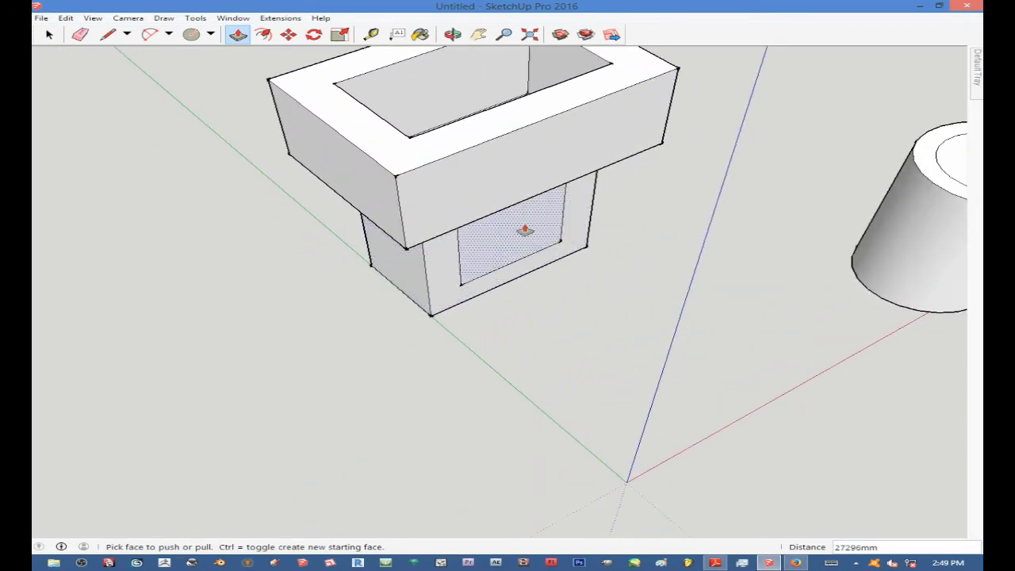
Push the inner rectangle on the box's side face inward by about 6445 mm to form a recess.
drag(522, 240, 503, 235)
scroll(503, 236, down, 3)
middle_drag(503, 235, 560, 247)
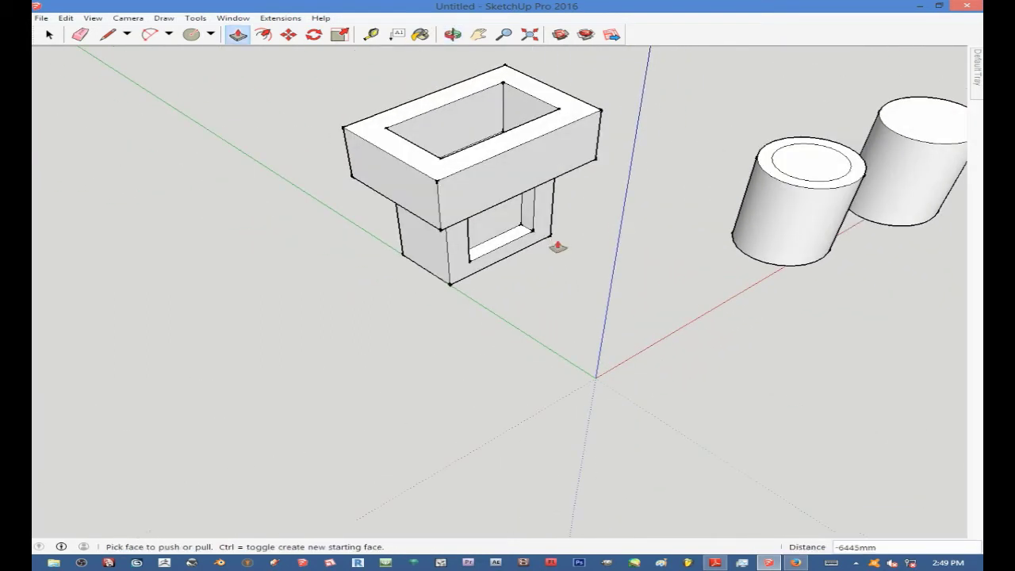
Push the inner circle on top of the nearer cylinder down by about 50286 mm to hollow it.
scroll(420, 274, down, 3)
scroll(591, 210, up, 3)
scroll(603, 218, up, 4)
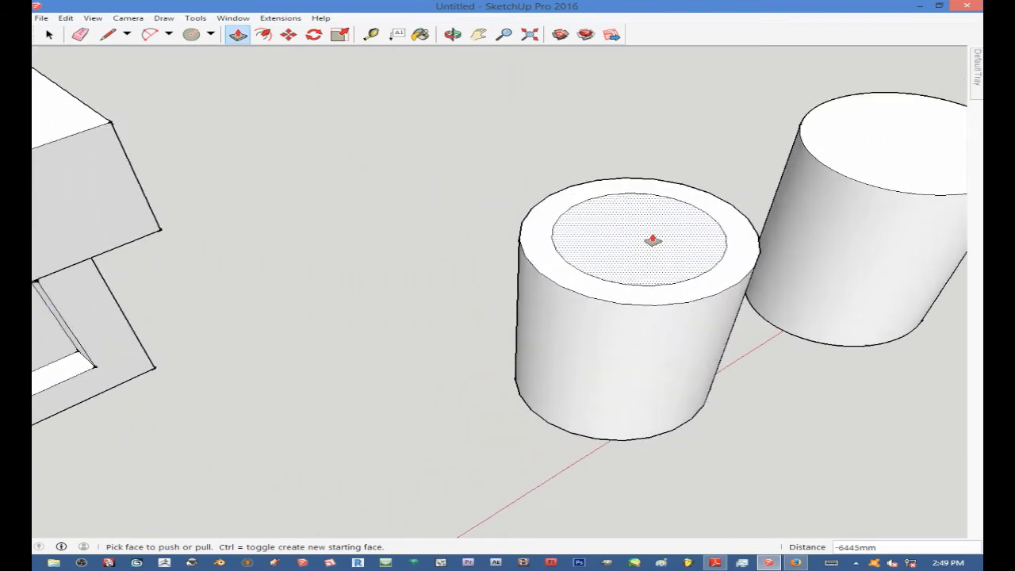
scroll(648, 237, down, 2)
drag(644, 235, 603, 358)
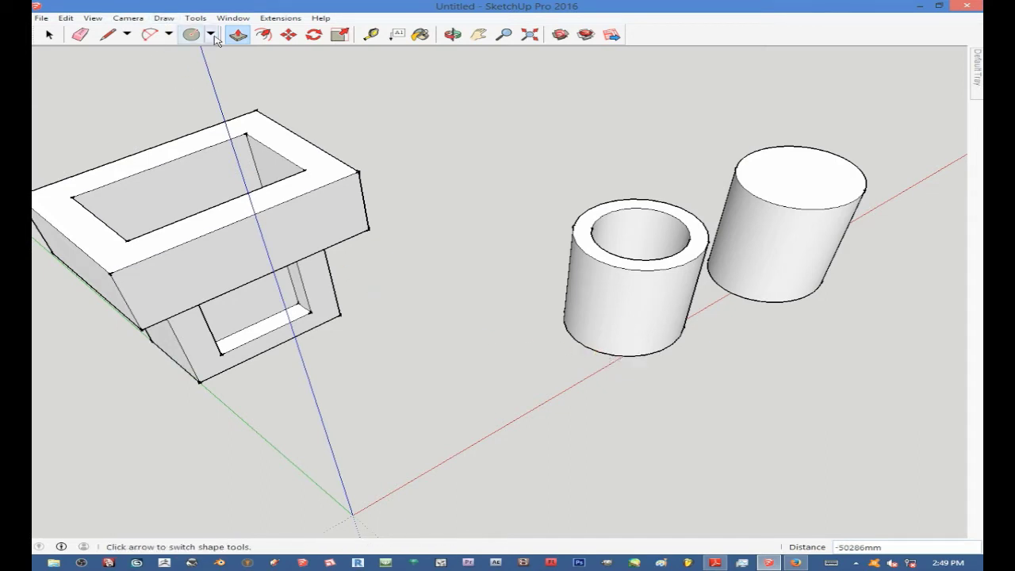
Offset the farther cylinder's top edge inward and Push/Pull the inner circle upward by about 49360 mm.
click(264, 34)
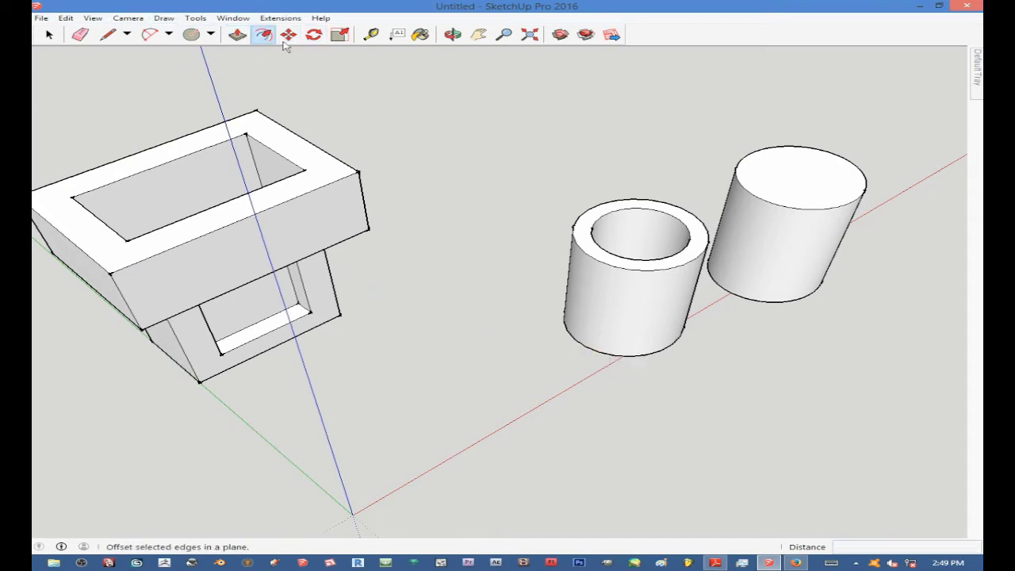
click(838, 210)
key(Escape)
click(238, 34)
click(795, 169)
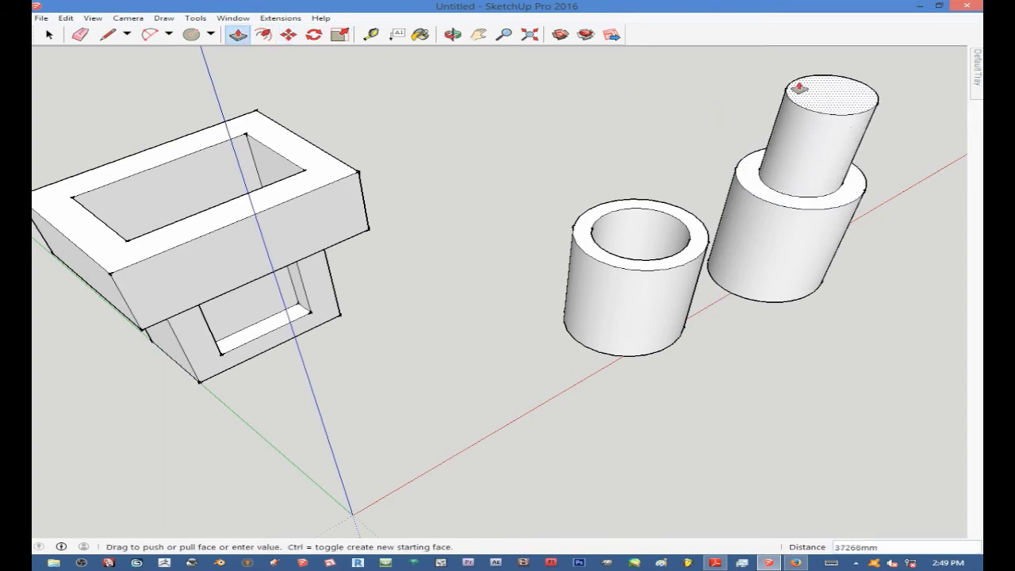
click(824, 60)
Examine the recessed box, the hollow cylinder and the stepped cylinder from lower and higher viewpoints.
scroll(530, 300, down, 5)
scroll(627, 282, up, 2)
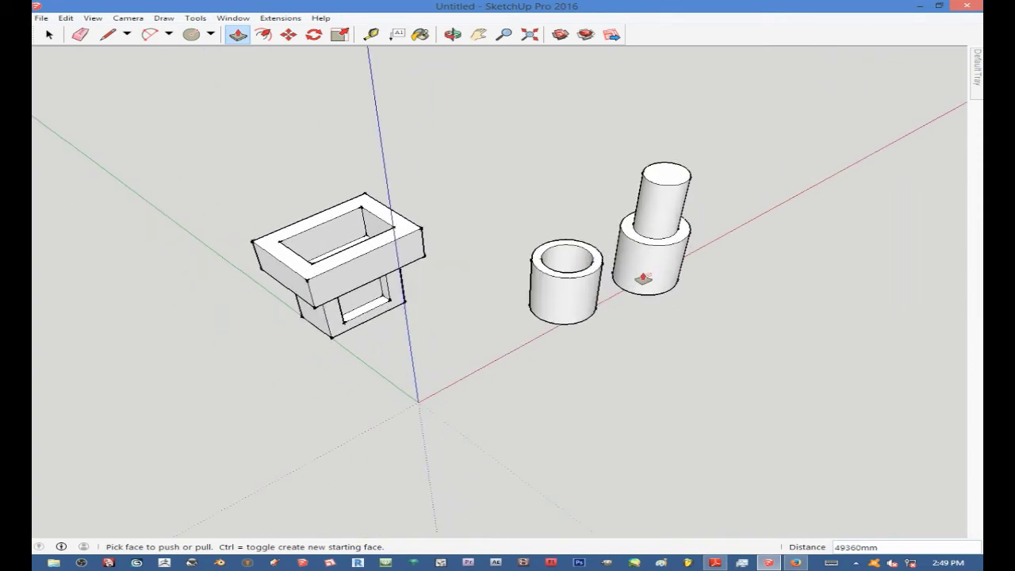
scroll(643, 270, down, 3)
middle_drag(643, 270, 591, 143)
scroll(640, 243, up, 1)
scroll(668, 299, up, 3)
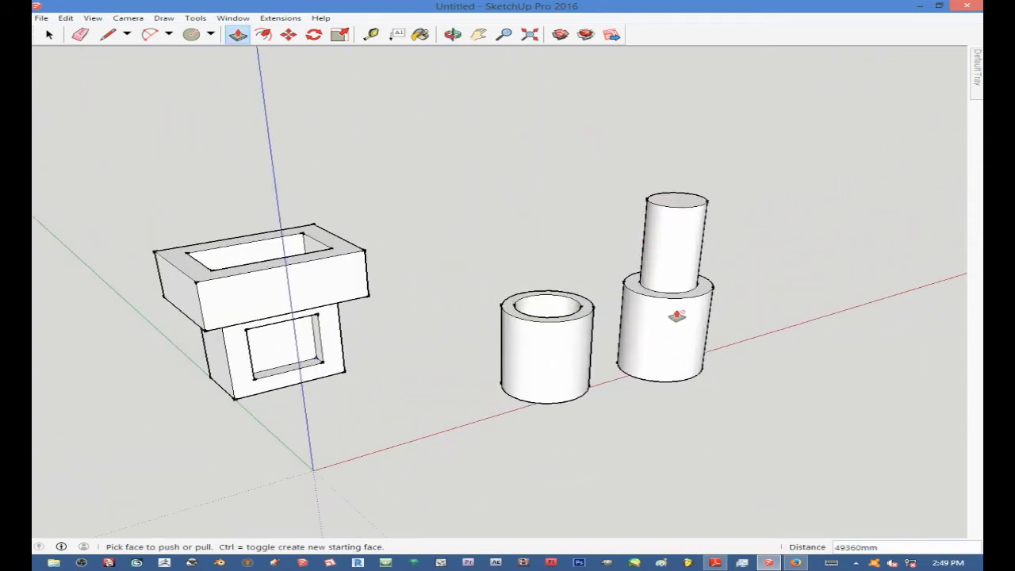
mouse_move(643, 310)
middle_down()
mouse_move(657, 294)
mouse_move(627, 383)
middle_up()
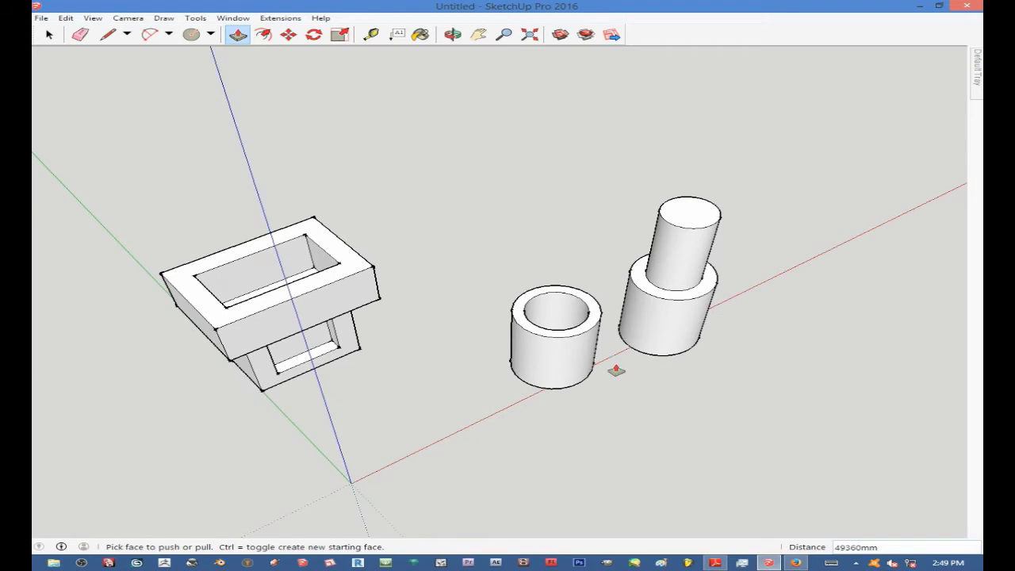
scroll(714, 208, down, 4)
scroll(630, 274, up, 2)
Offset the stepped cylinder's top edge inward twice to create two concentric circles on its top face.
scroll(441, 185, up, 4)
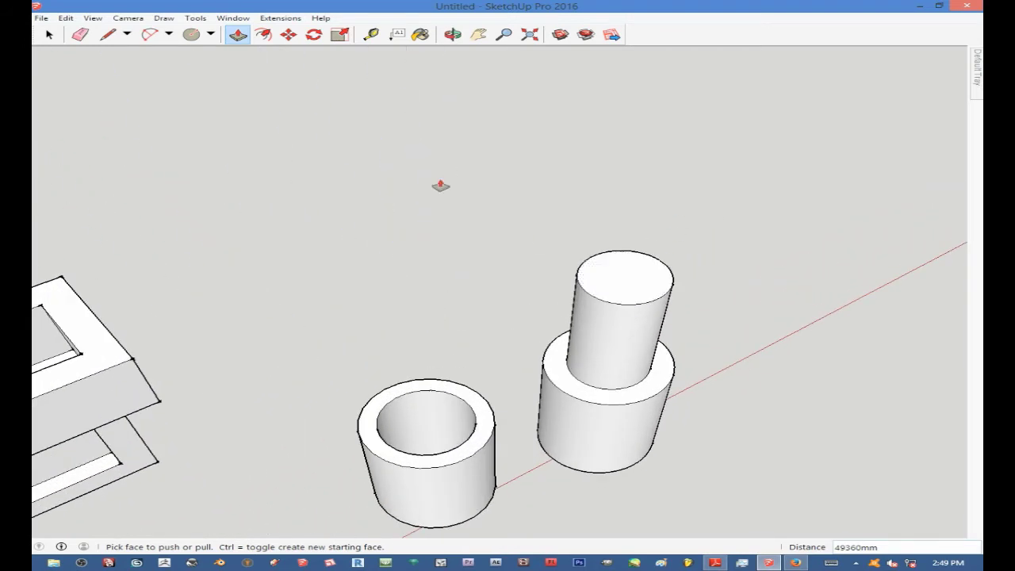
click(263, 35)
click(650, 298)
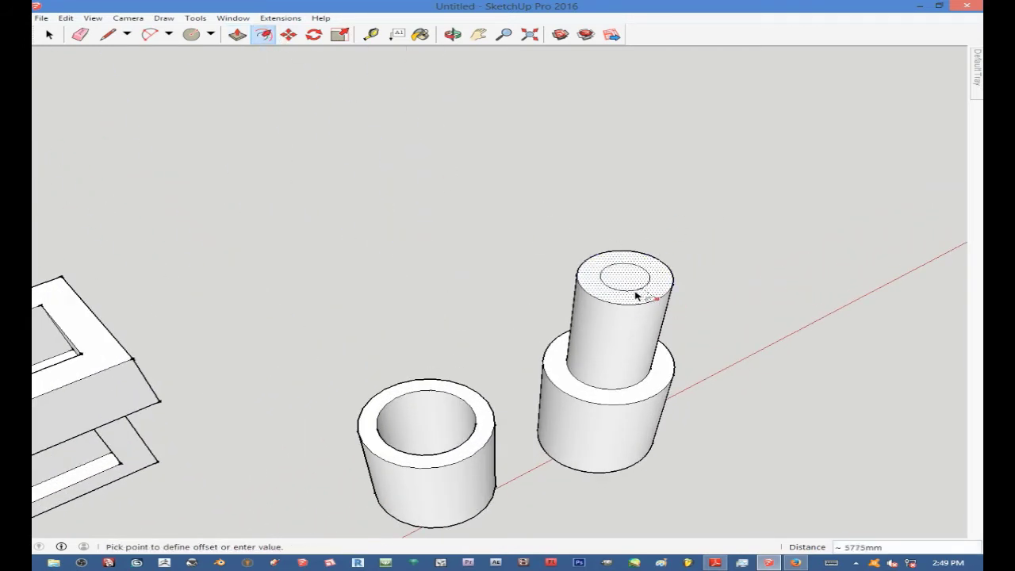
click(649, 295)
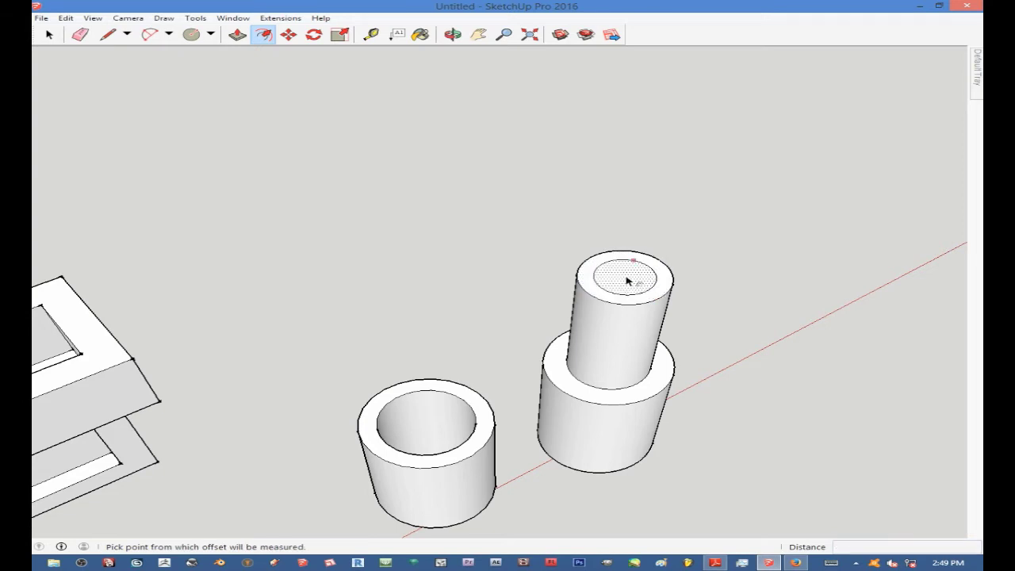
click(629, 292)
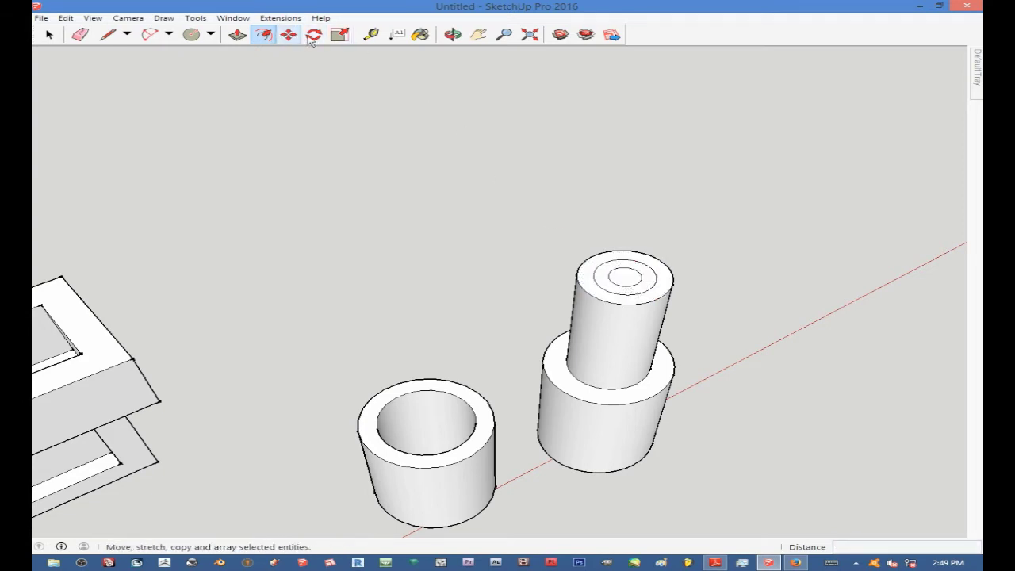
Push the ring between the concentric circles down into the stepped cylinder and pull the innermost circle up by about 29273 mm.
click(237, 35)
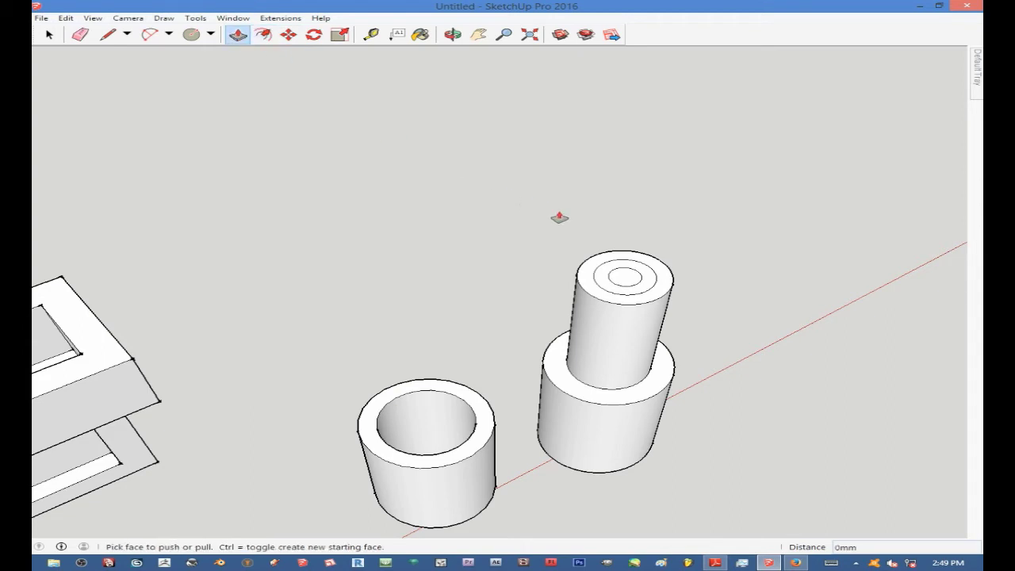
click(606, 283)
click(607, 311)
click(615, 278)
click(593, 211)
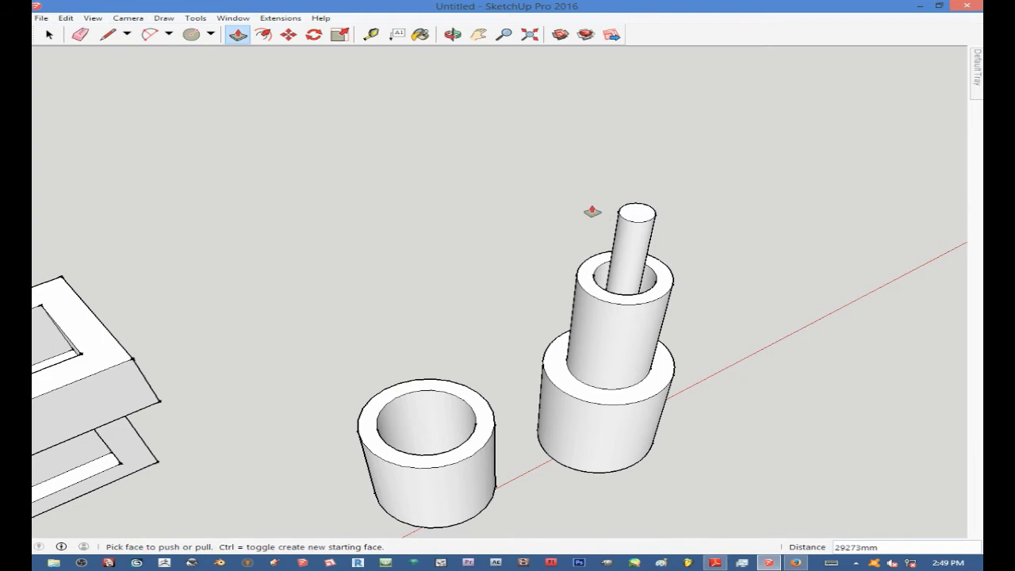
Examine the recessed box, the hollow cylinder and the stepped cylinder with its central rod from near and far.
scroll(526, 181, down, 3)
middle_drag(526, 182, 445, 236)
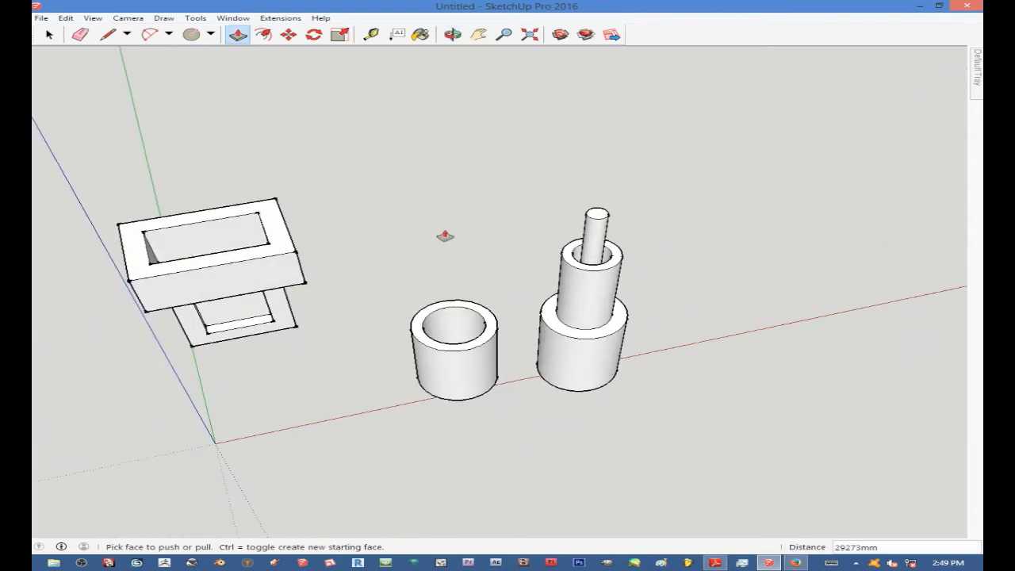
scroll(601, 274, up, 4)
scroll(603, 195, up, 2)
scroll(585, 215, down, 8)
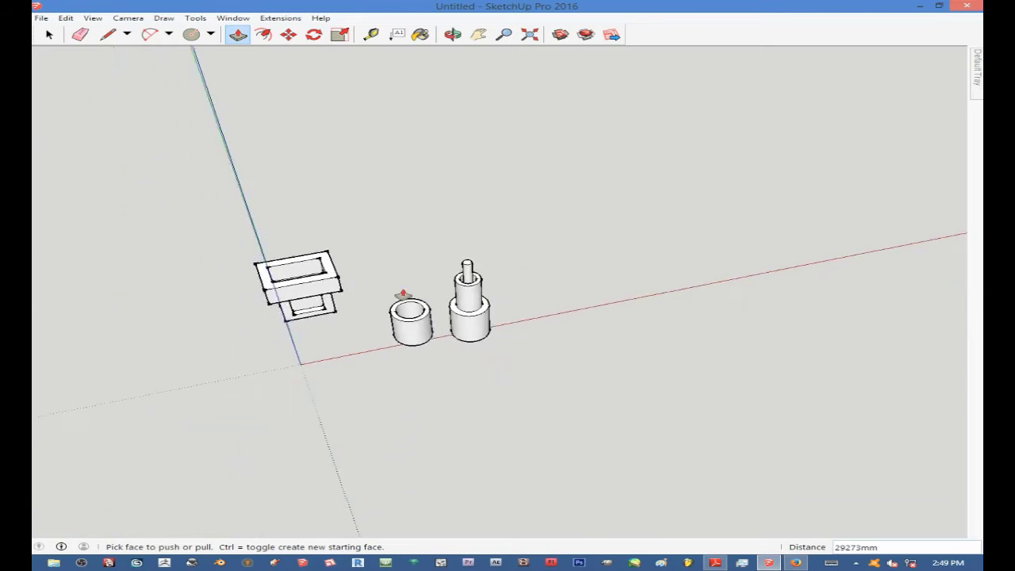
scroll(454, 285, up, 4)
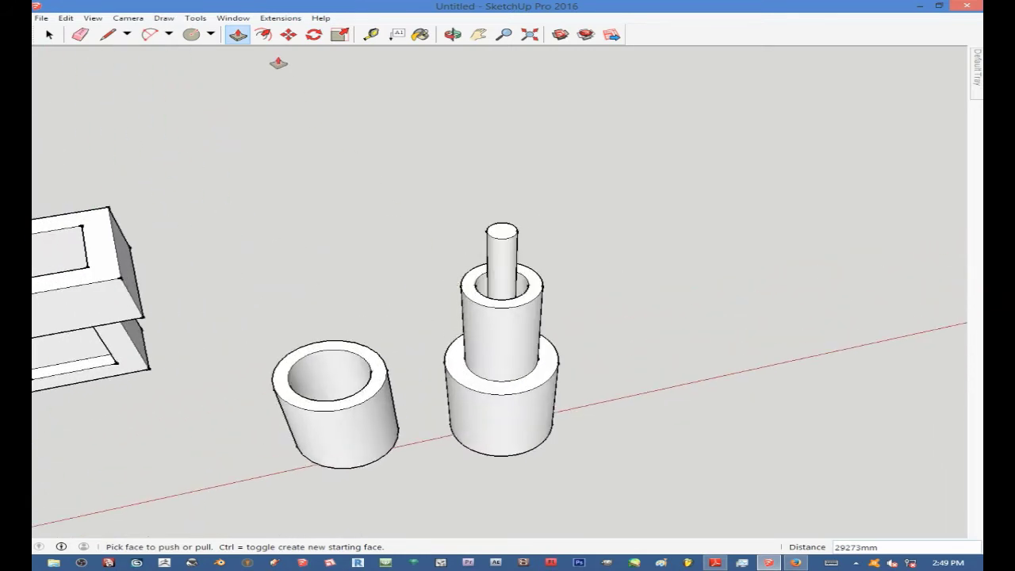
scroll(315, 61, down, 4)
scroll(306, 52, up, 3)
scroll(294, 39, up, 1)
Select the entire recessed box and move it by its lower front corner about 30291 mm.
click(289, 35)
scroll(432, 222, down, 3)
scroll(467, 232, down, 1)
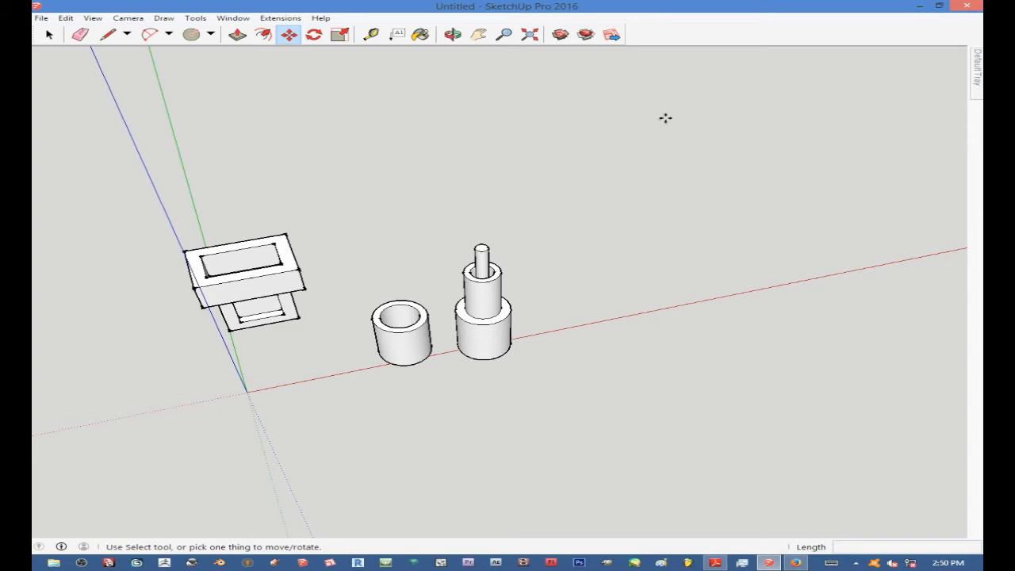
scroll(619, 174, down, 2)
click(49, 35)
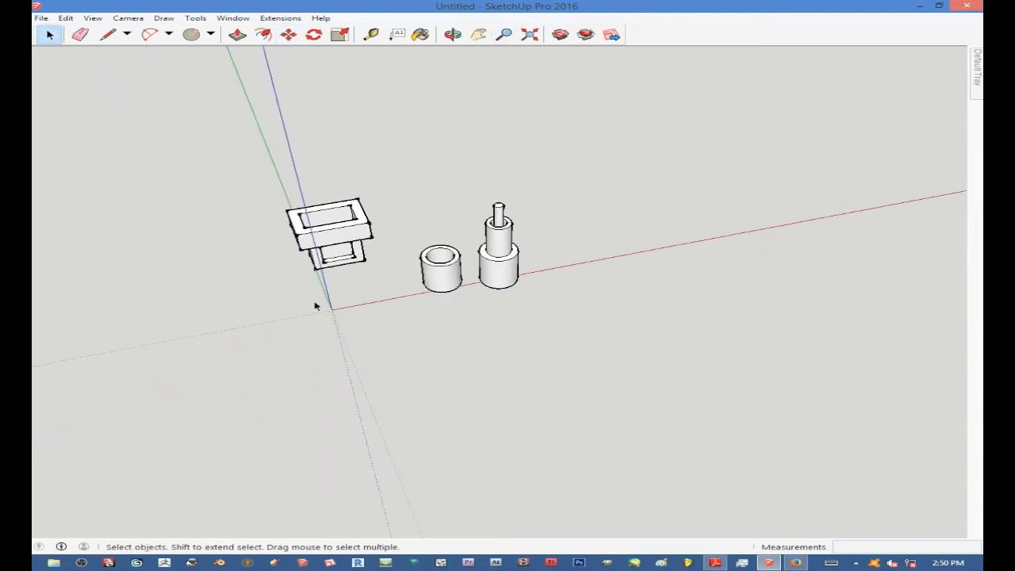
drag(279, 199, 260, 181)
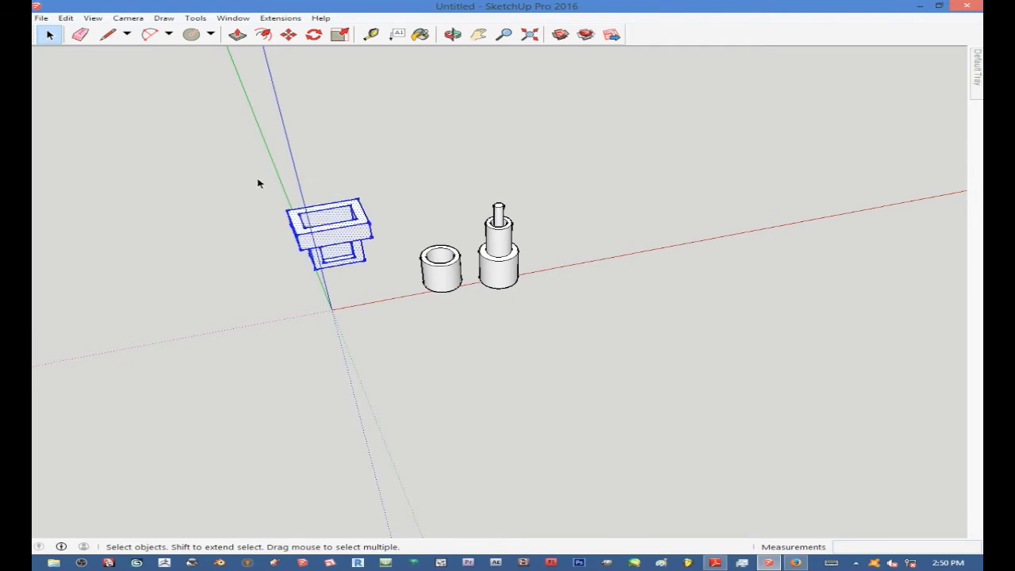
scroll(318, 230, up, 3)
scroll(314, 244, down, 1)
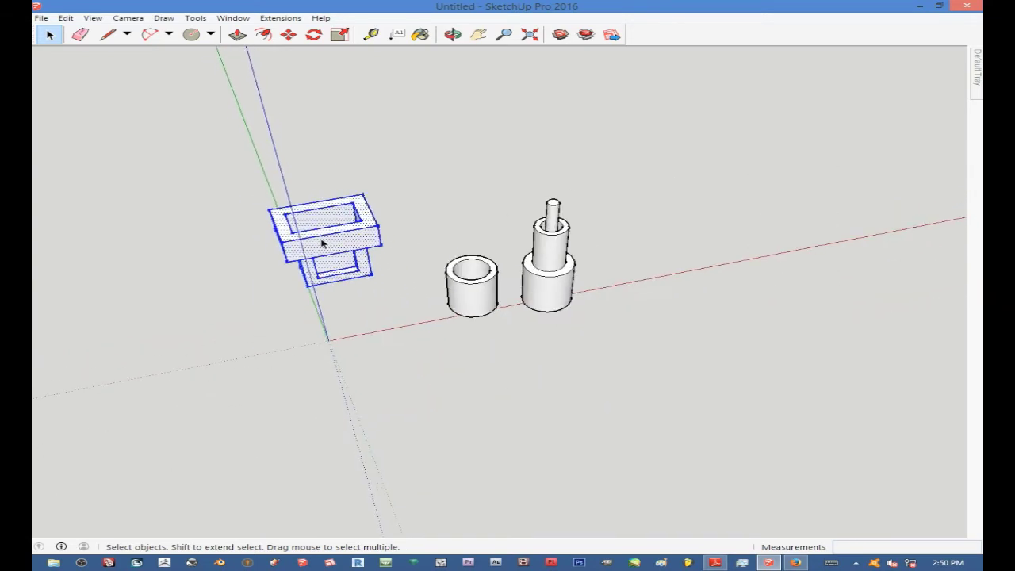
scroll(334, 244, up, 1)
key(m)
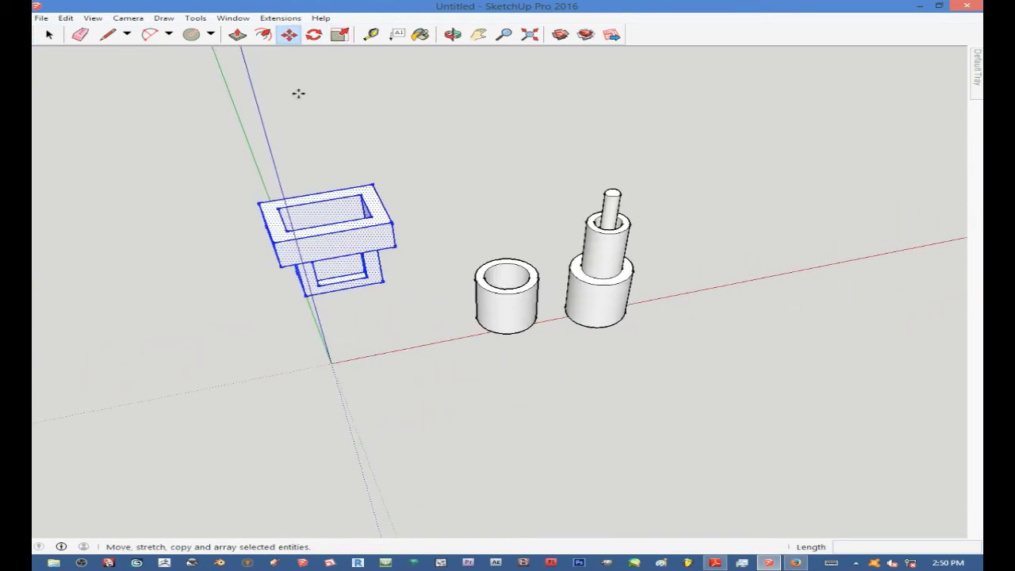
click(290, 37)
click(380, 283)
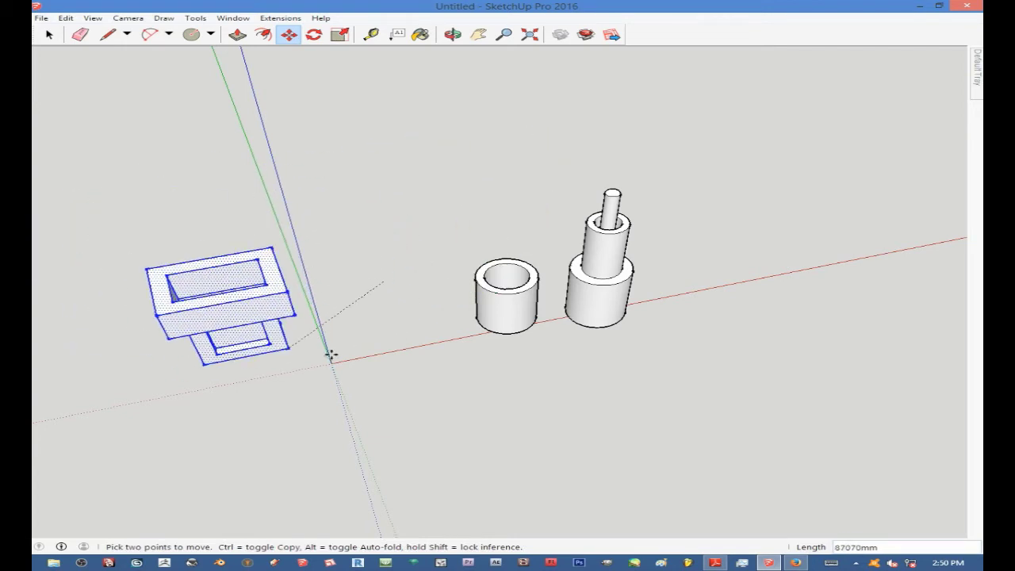
click(379, 306)
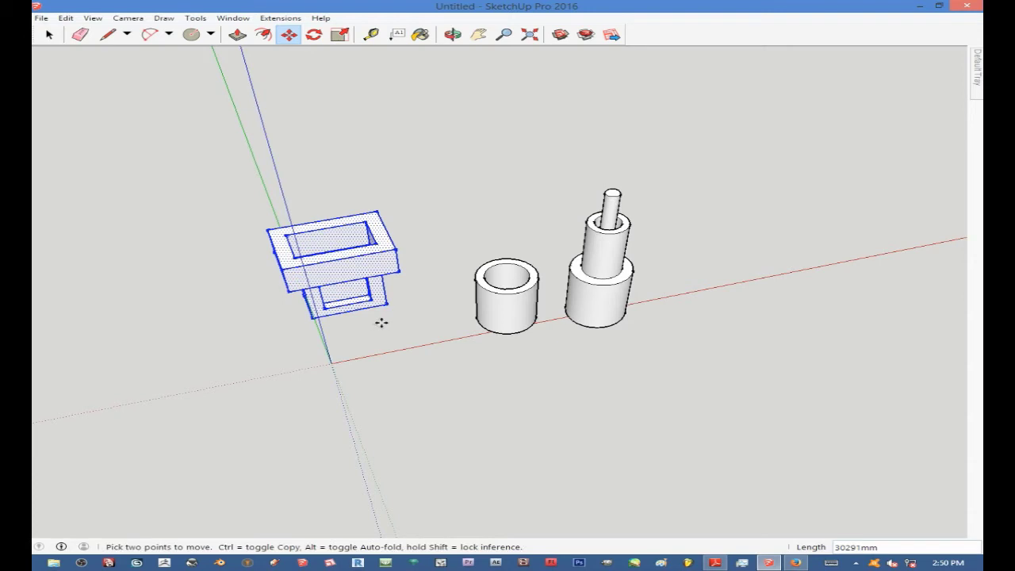
Move the selected box about 108 mm, using the lower front corner nearest the green axis as the base point.
scroll(315, 312, down, 3)
scroll(365, 308, up, 5)
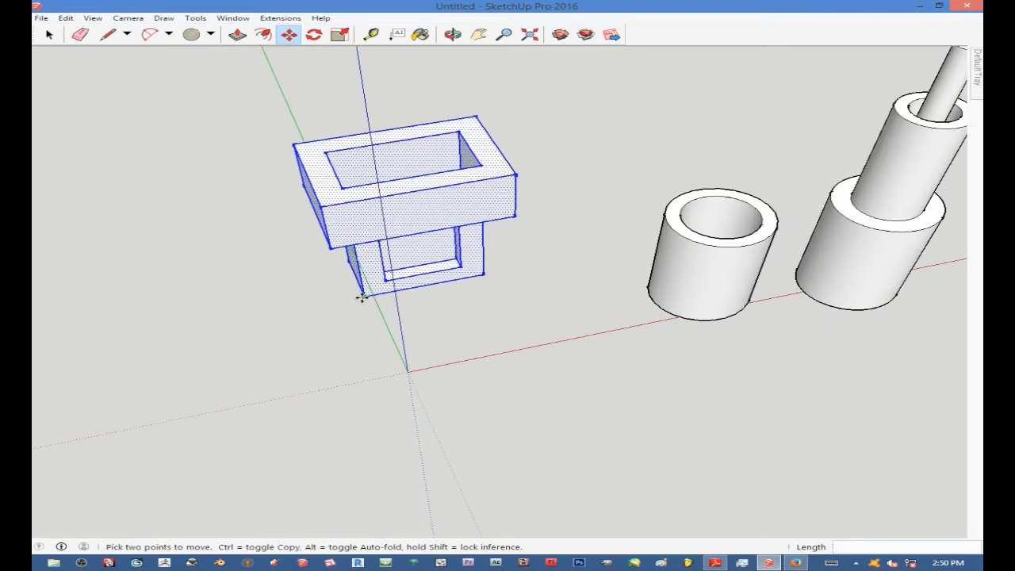
click(361, 296)
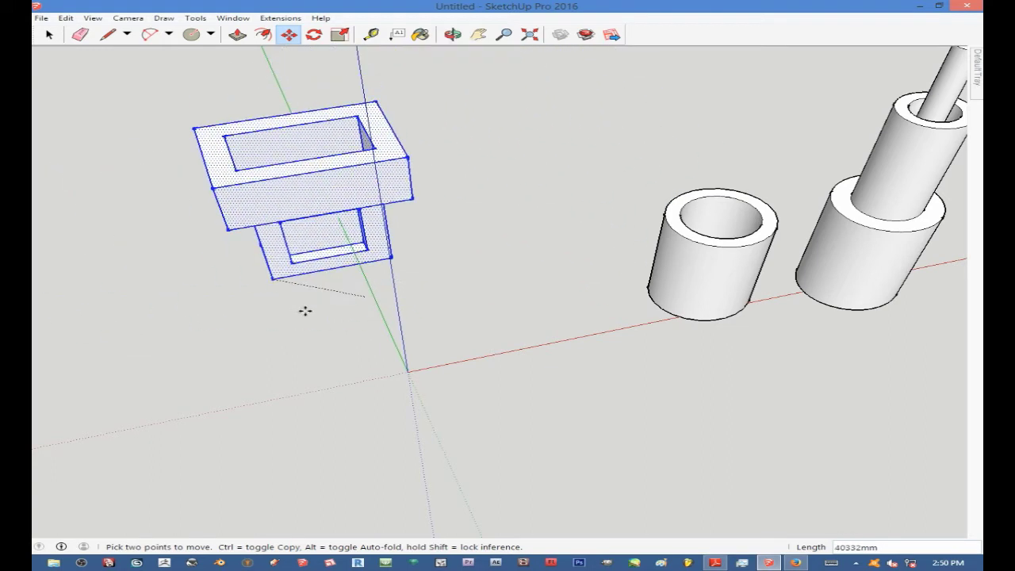
scroll(363, 297, down, 5)
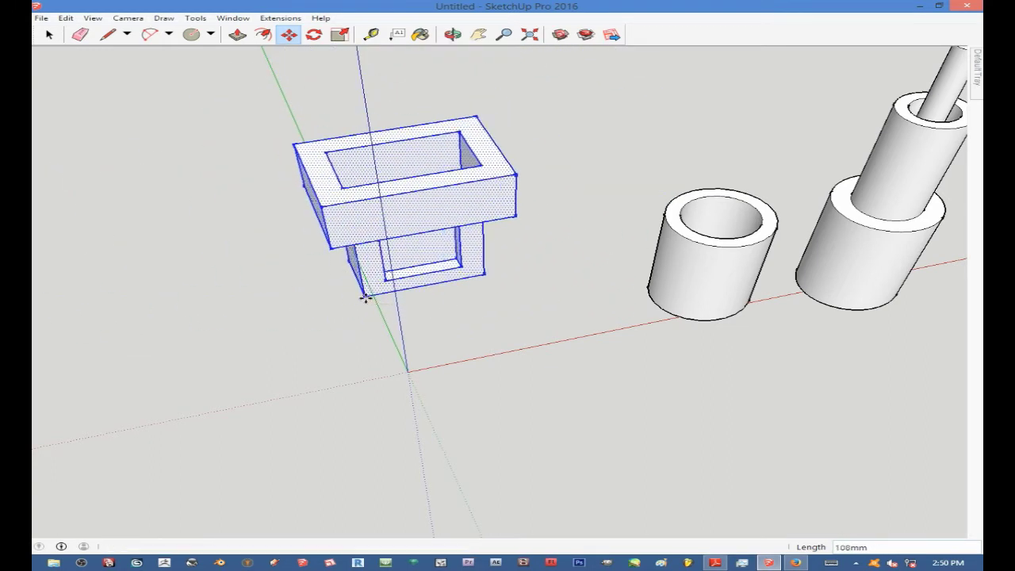
Select all three solids, move them together to a new place near the red axis and clear the selection.
click(51, 35)
click(52, 35)
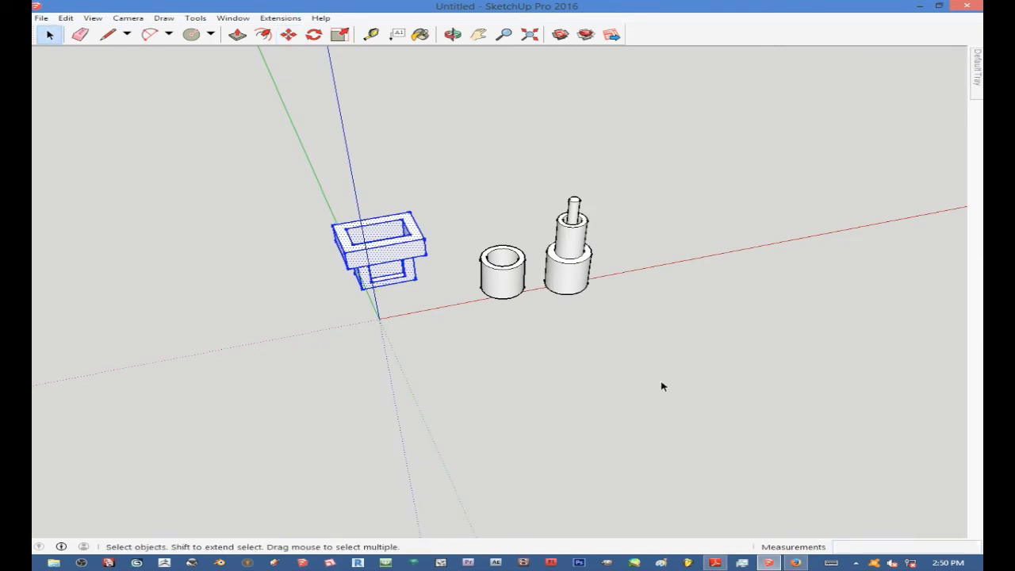
drag(214, 132, 215, 132)
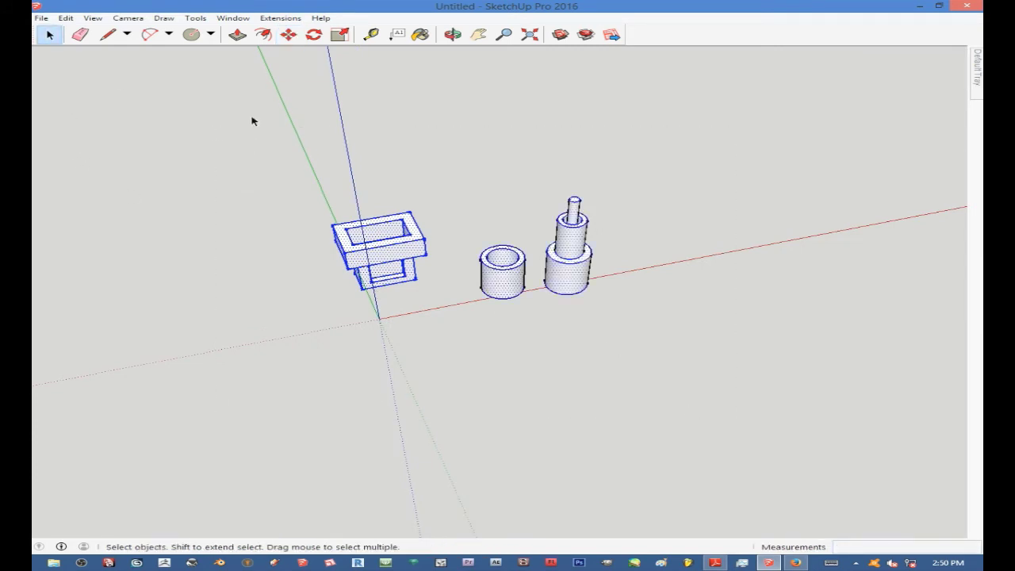
click(289, 35)
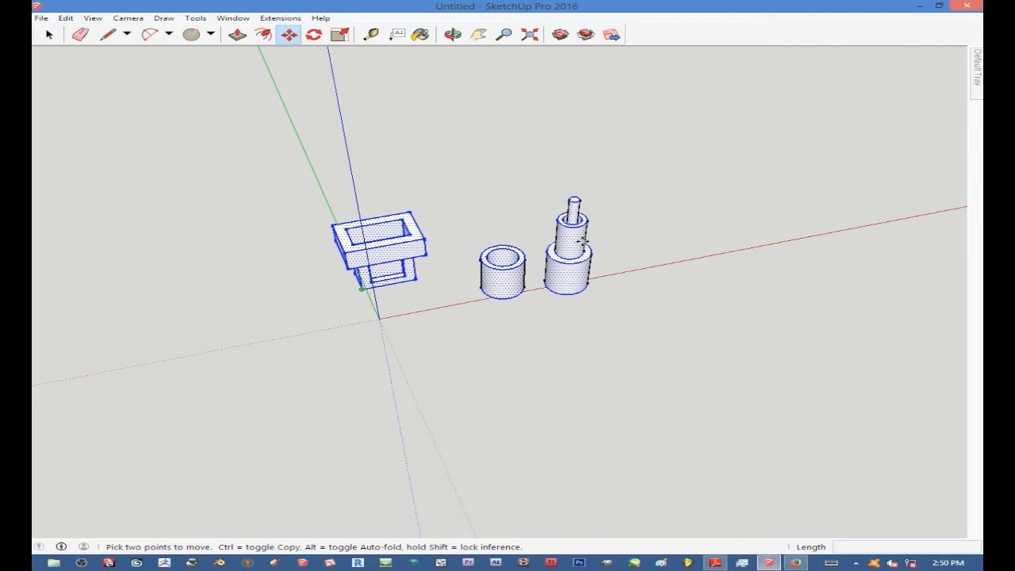
click(502, 253)
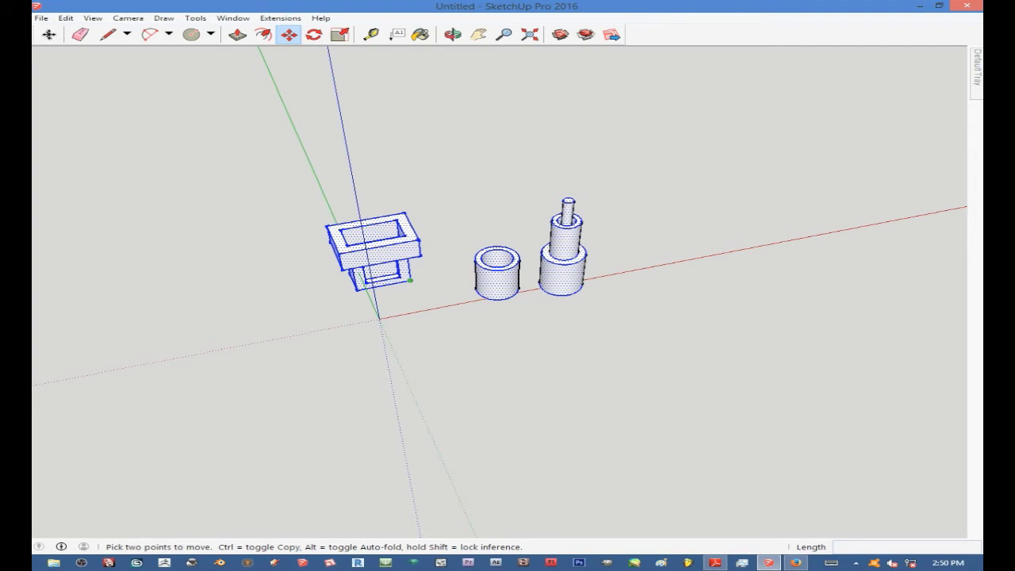
click(410, 280)
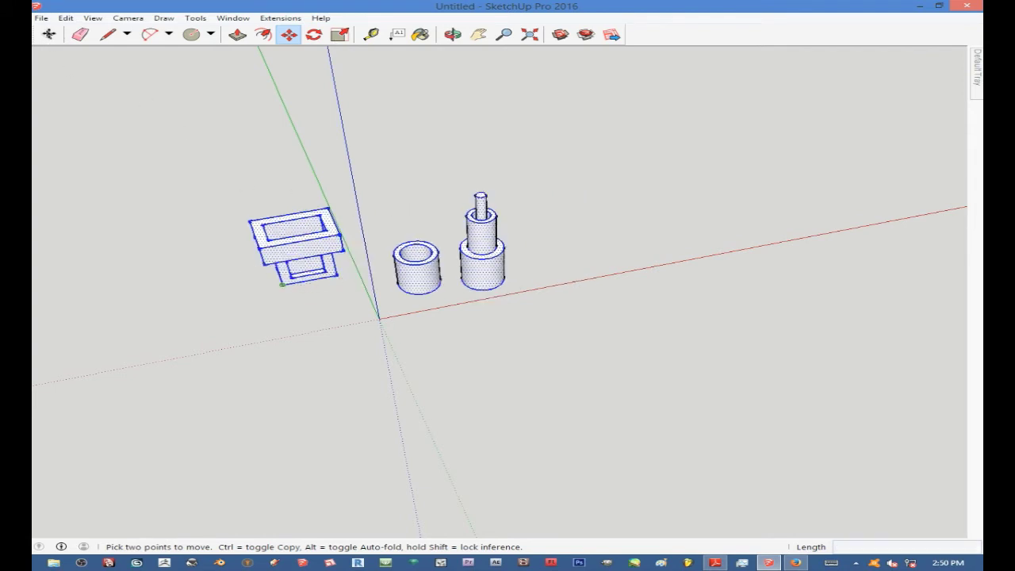
click(49, 36)
click(49, 36)
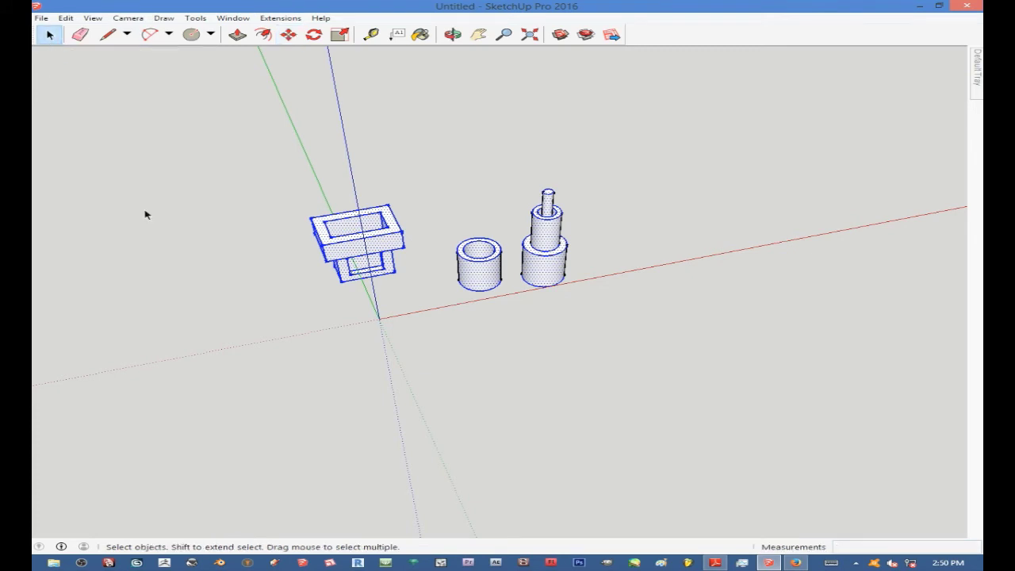
click(166, 238)
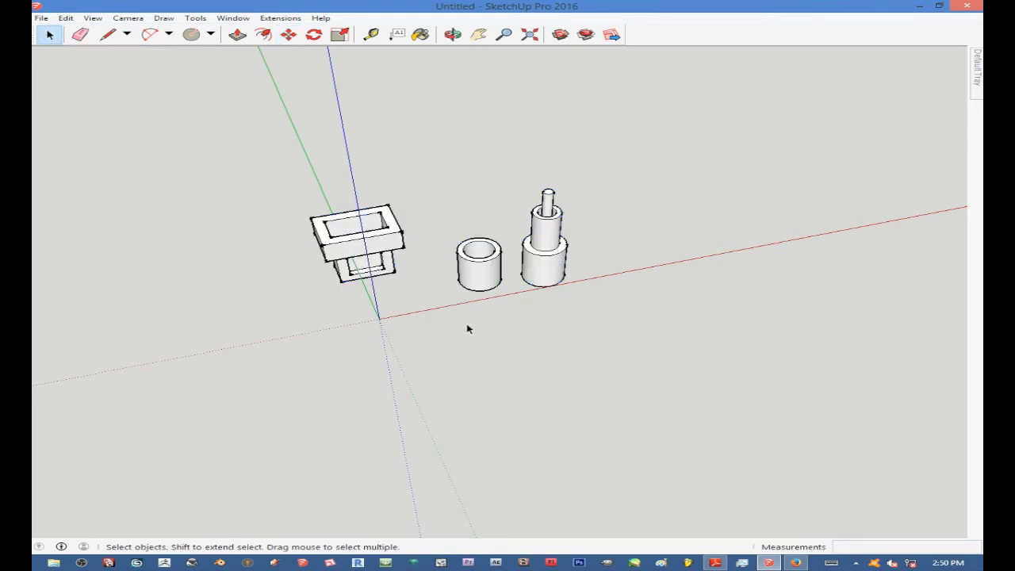
Select only the box and the hollow cylinder and move them together about 15503 mm away from the stepped cylinder.
drag(268, 190, 269, 192)
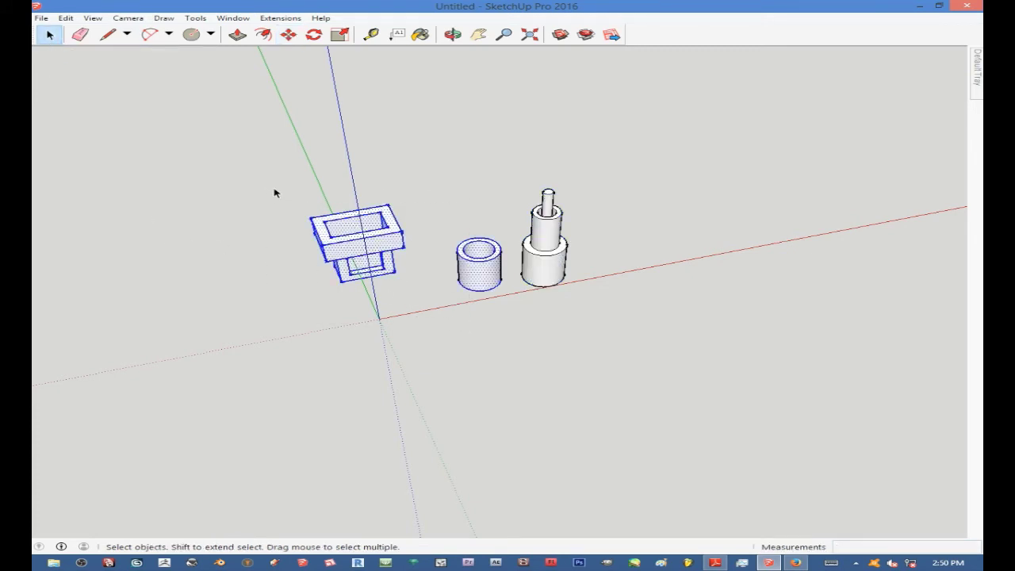
click(289, 34)
click(399, 273)
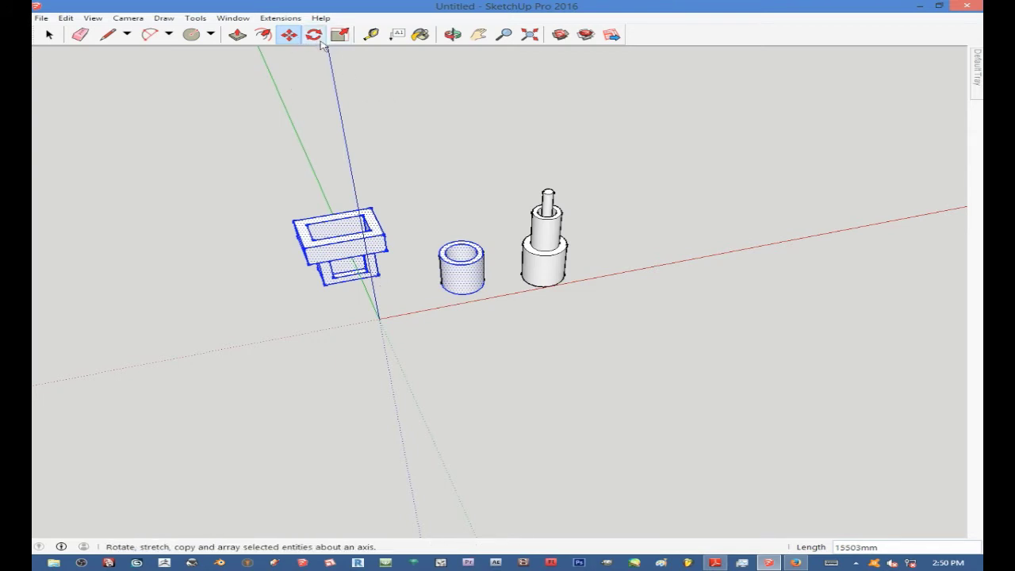
click(49, 34)
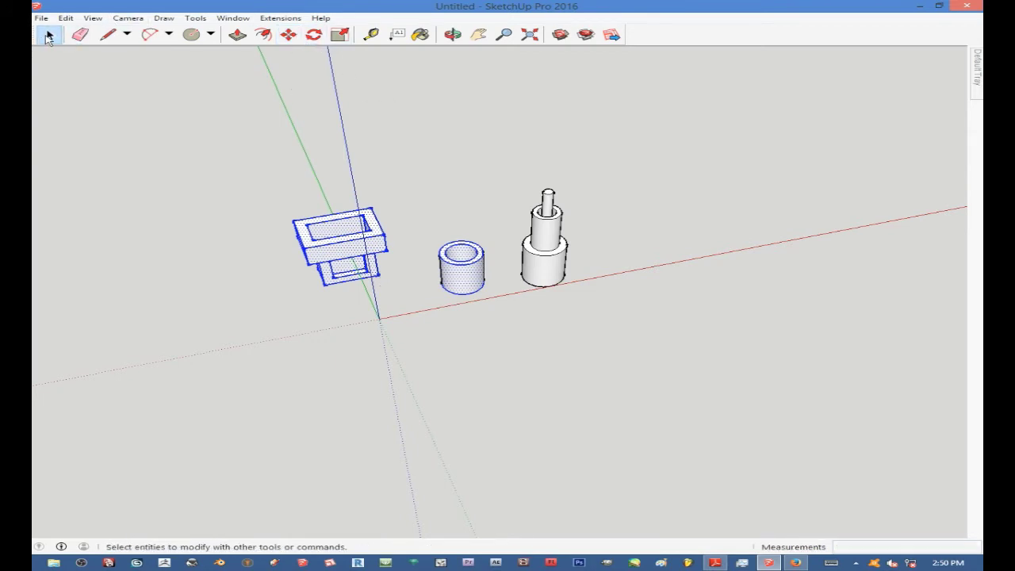
Rotate the selected box and hollow cylinder by about 4.8 degrees around the box's lower front corner.
click(316, 35)
scroll(325, 288, up, 2)
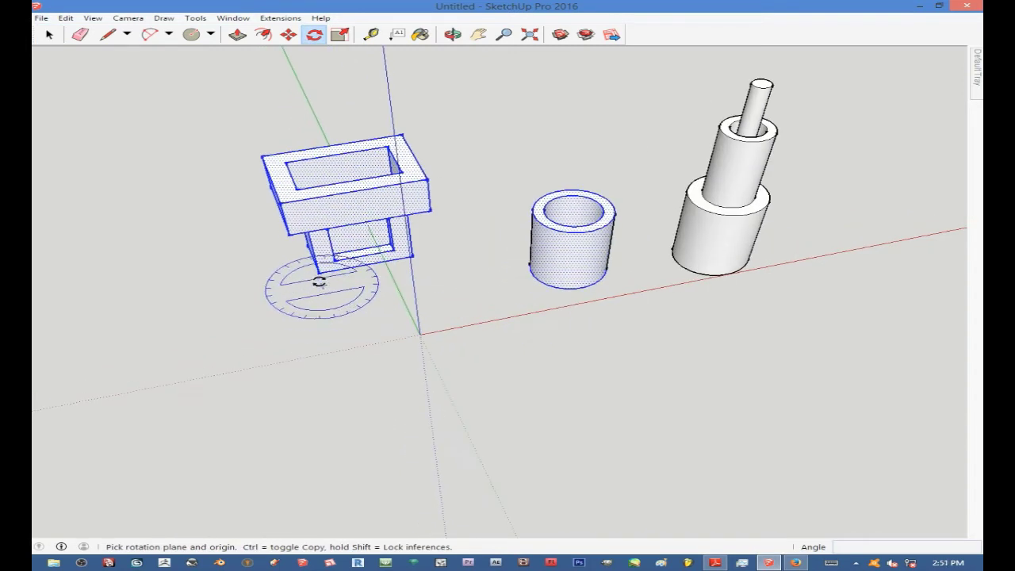
click(318, 274)
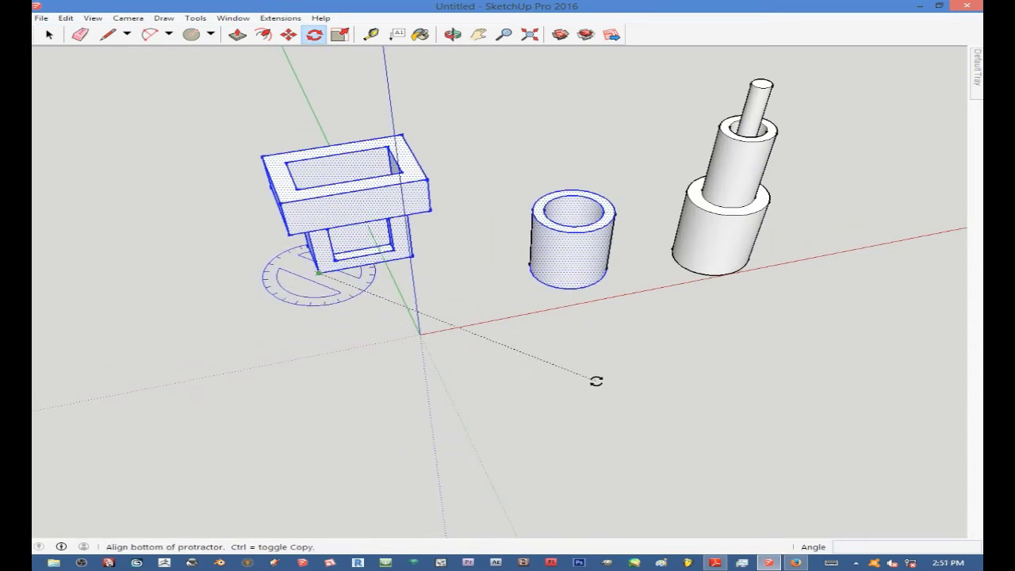
click(584, 384)
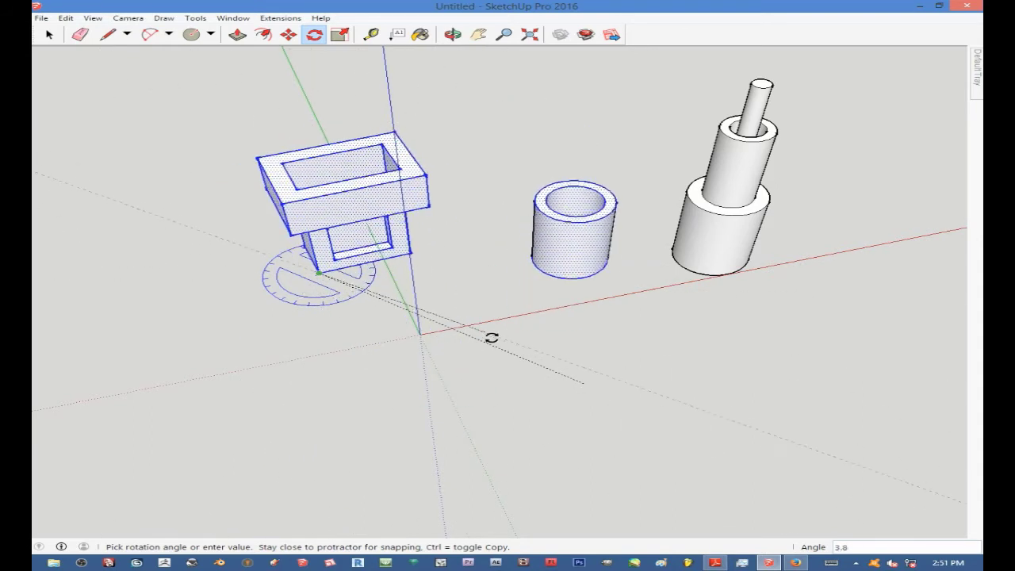
click(461, 345)
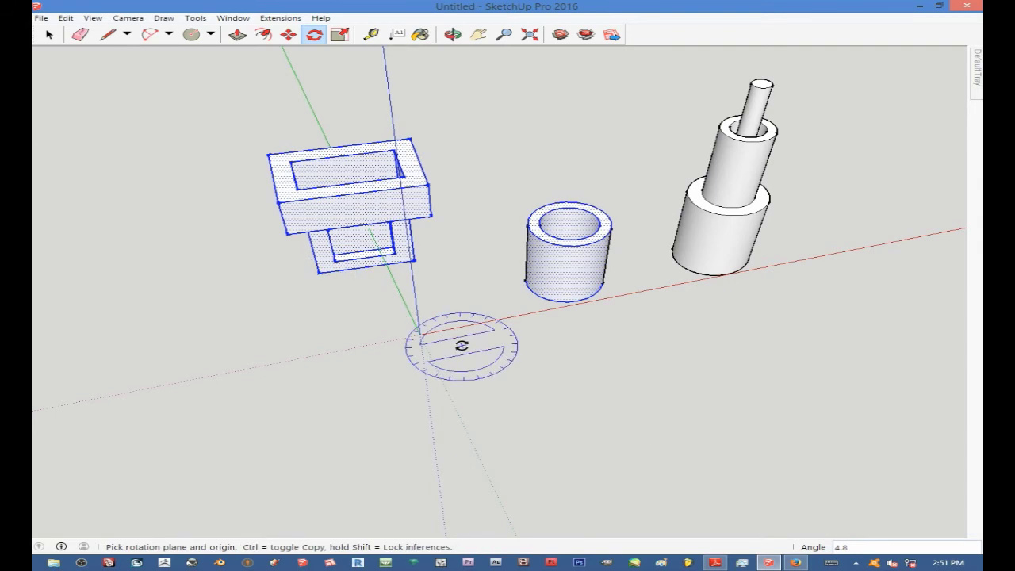
click(318, 274)
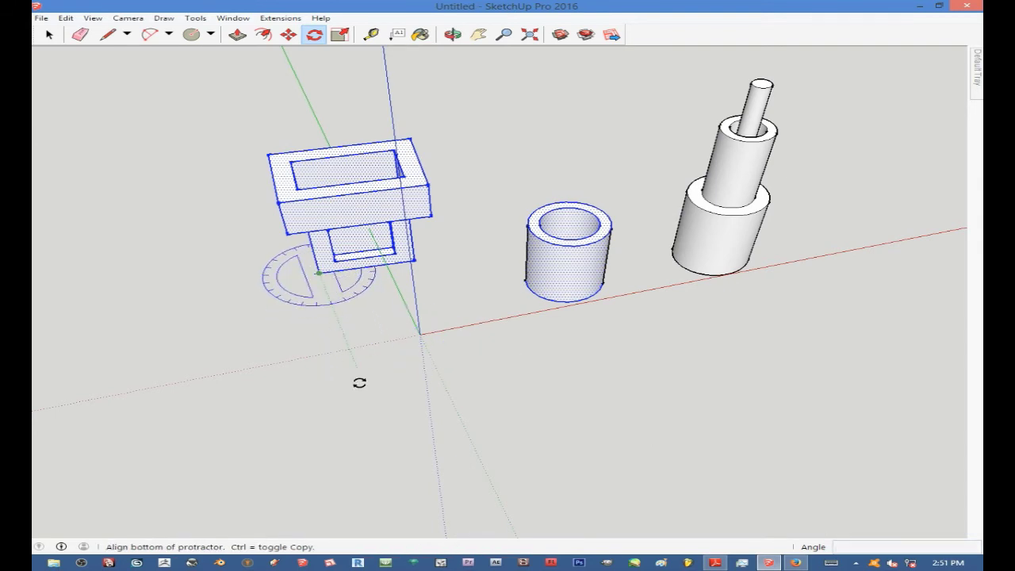
click(379, 432)
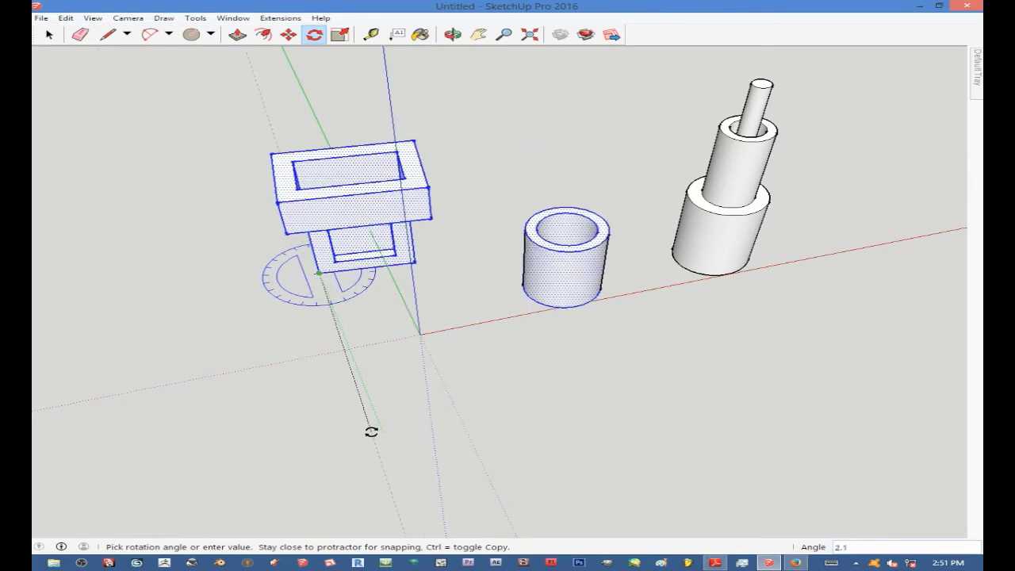
key(Escape)
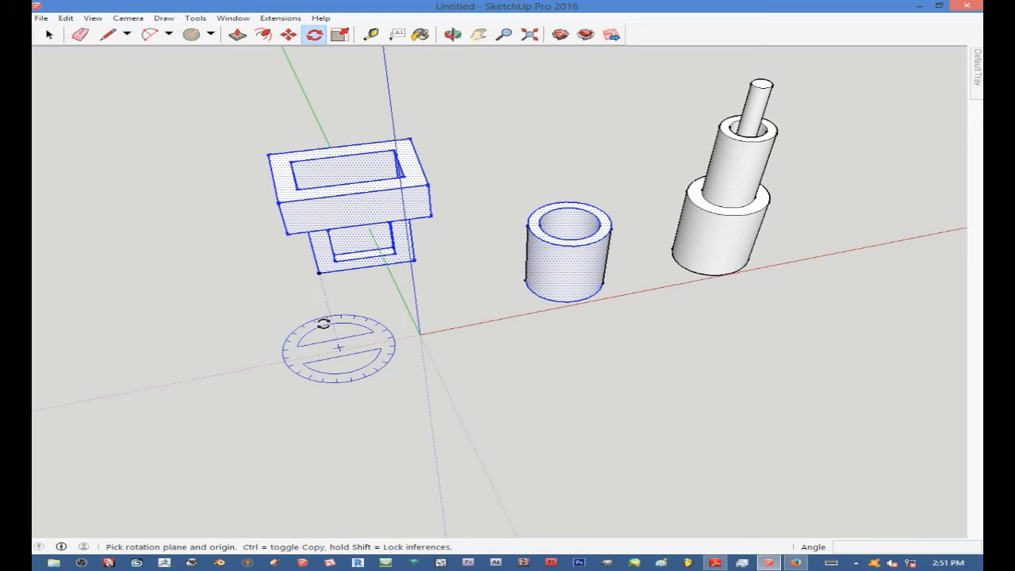
Scale the selected box and hollow cylinder to 0.50 along the blue axis.
click(340, 34)
scroll(484, 141, down, 3)
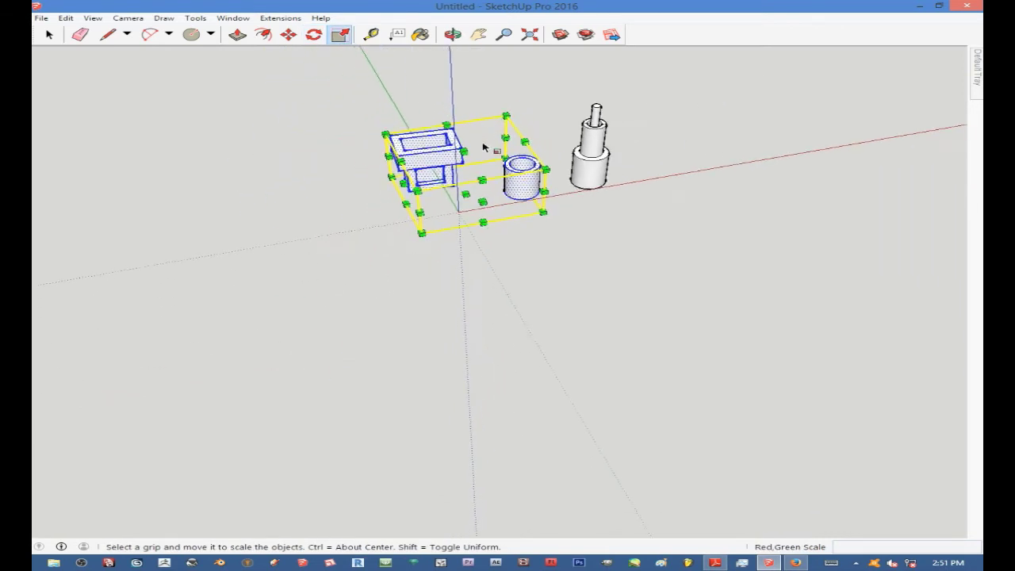
scroll(429, 166, up, 3)
scroll(499, 211, down, 4)
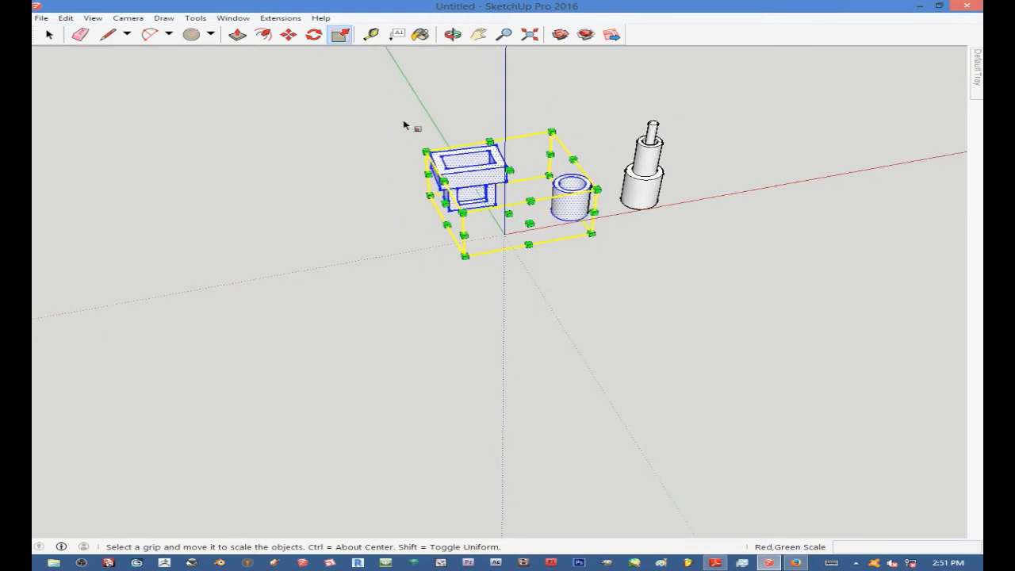
scroll(521, 227, up, 3)
scroll(473, 189, down, 3)
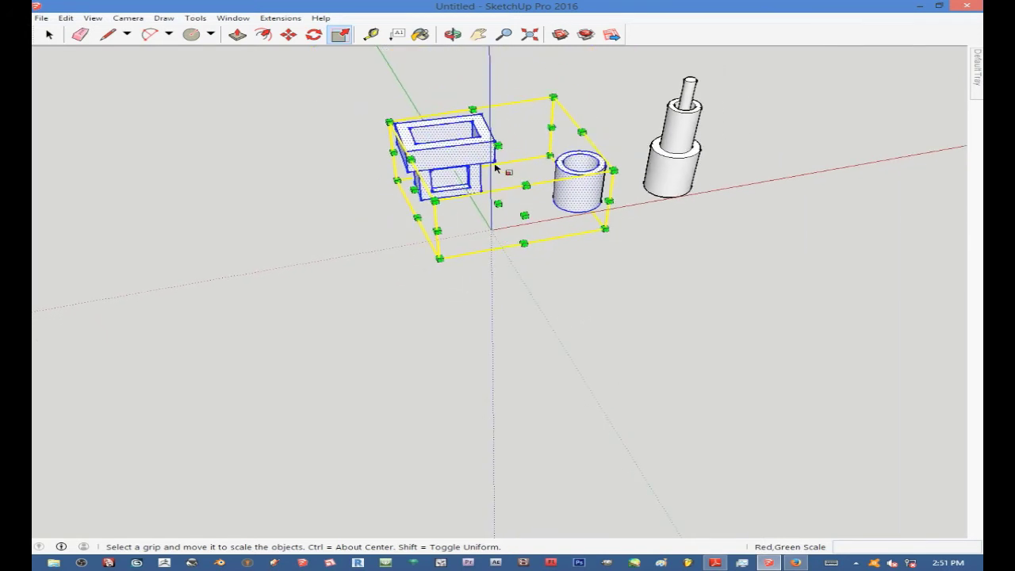
drag(411, 191, 473, 179)
drag(514, 211, 425, 249)
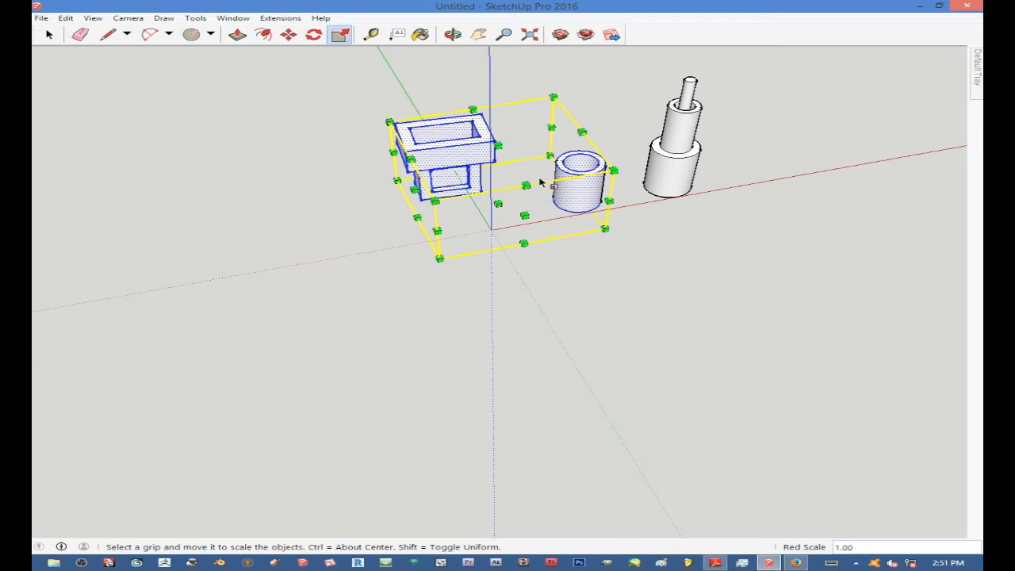
drag(498, 145, 489, 176)
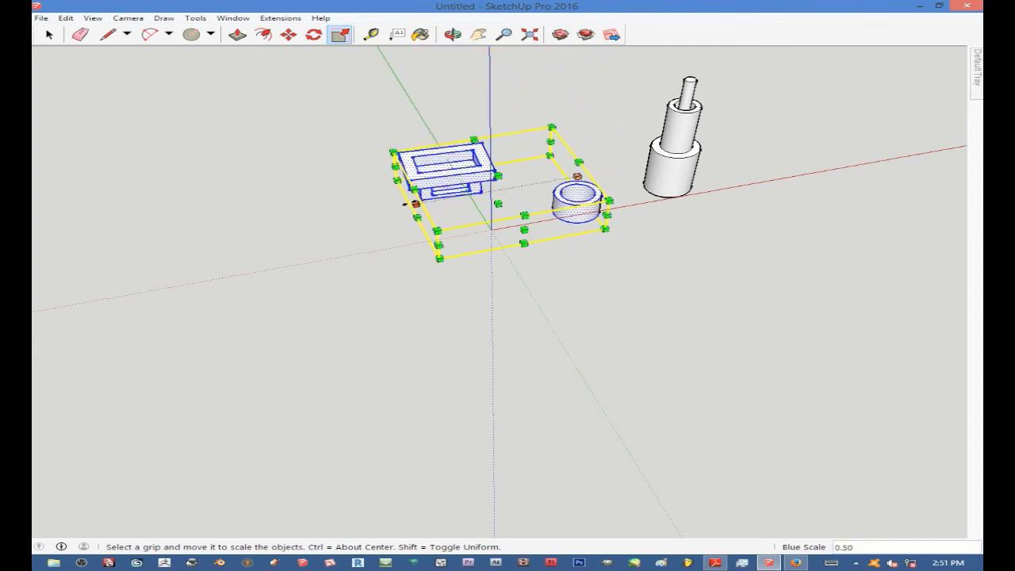
Scale the selected box and hollow cylinder to 0.50 along the red axis and uniformly to 0.71.
drag(414, 203, 487, 188)
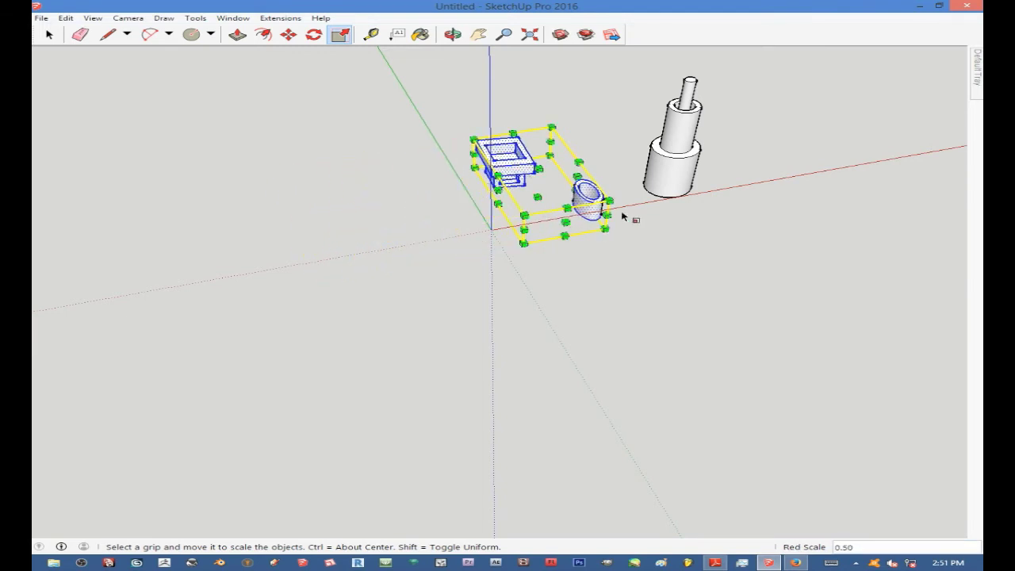
drag(608, 201, 516, 191)
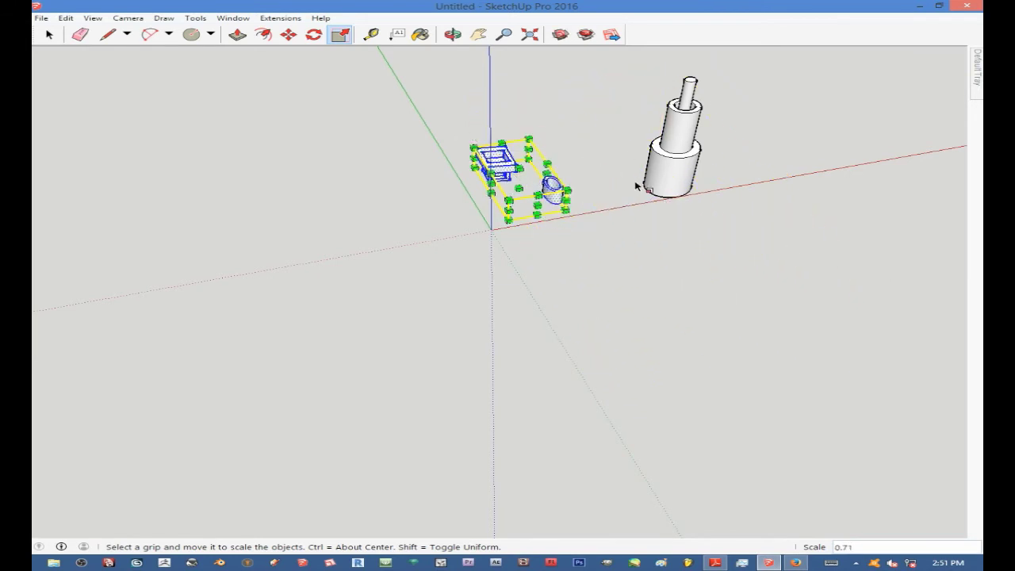
Rescale the selected box and hollow cylinder along the green axis and stretch them to 1.60 along the blue axis.
scroll(635, 185, up, 4)
scroll(516, 198, down, 3)
middle_drag(517, 197, 489, 90)
scroll(507, 251, up, 3)
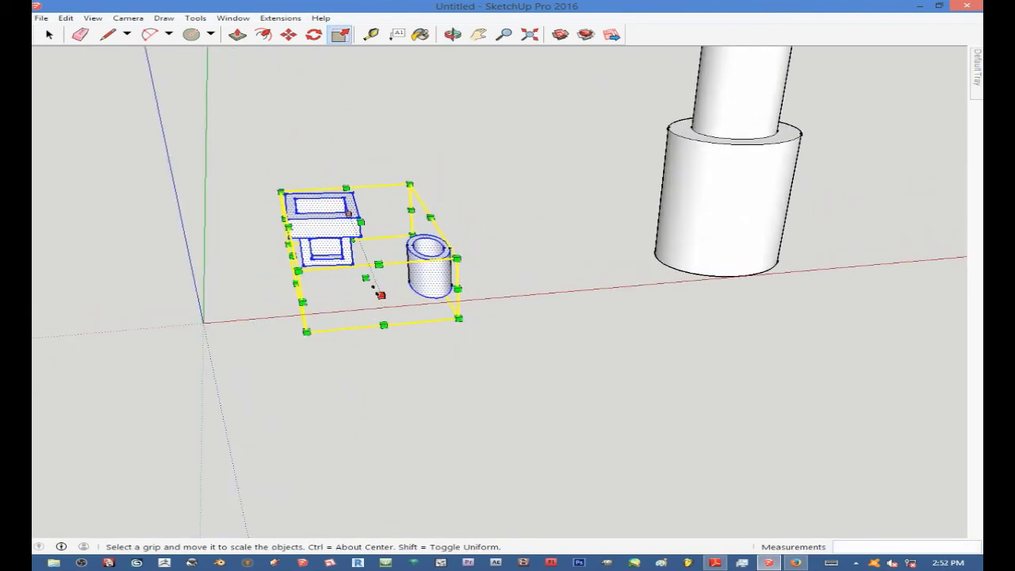
drag(381, 296, 368, 272)
drag(358, 212, 381, 176)
middle_drag(382, 176, 487, 352)
scroll(487, 351, down, 3)
drag(350, 253, 339, 206)
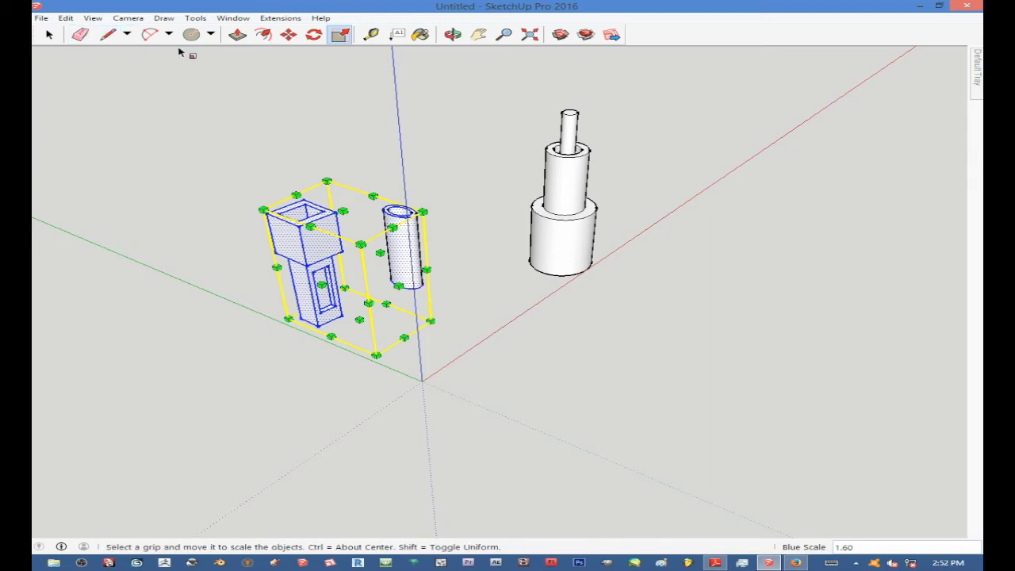
Draw a ground-level rectangle of about 160350 by 251764 mm in front of the stepped cylinder, beside the red axis.
click(372, 34)
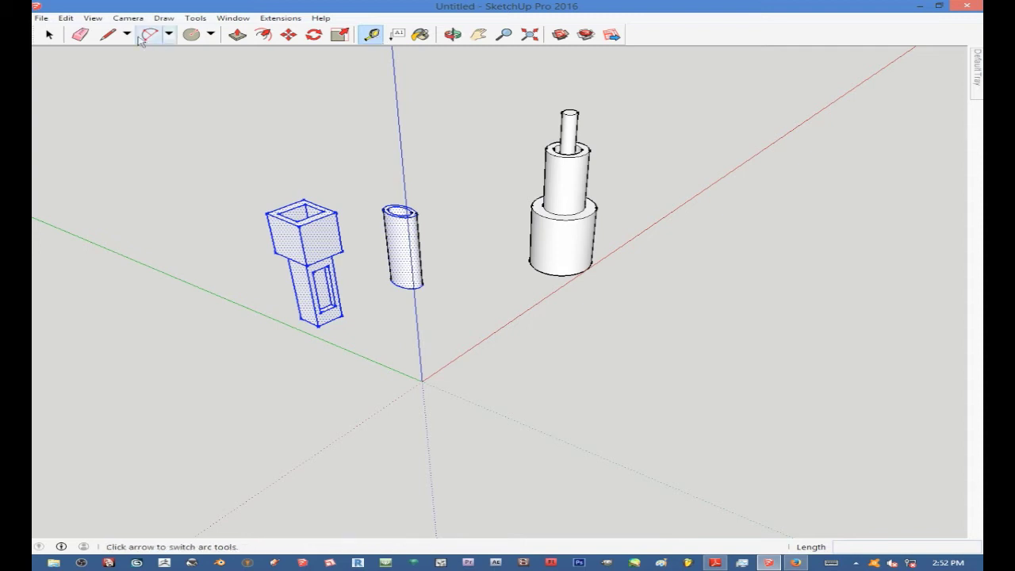
click(212, 35)
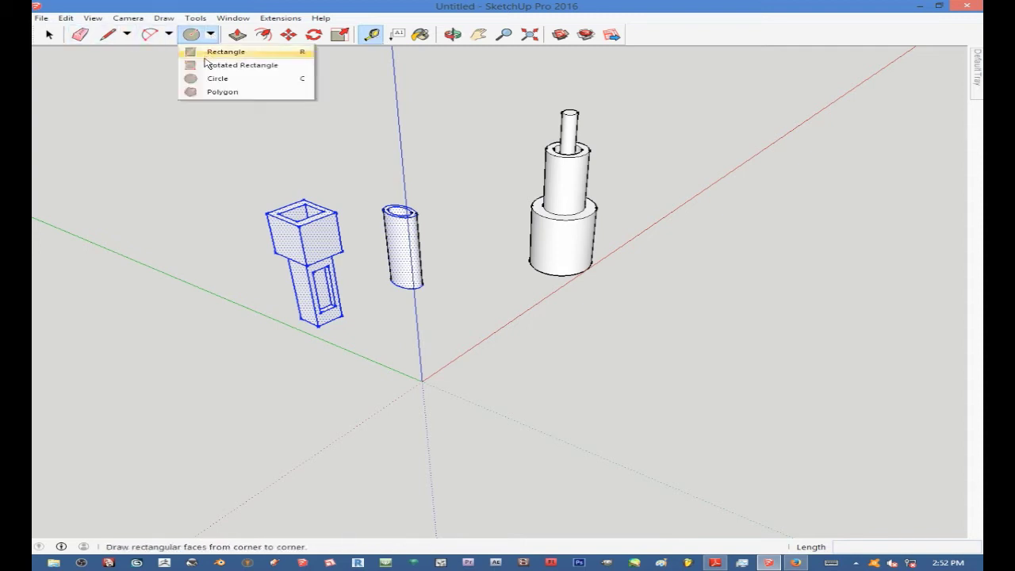
click(208, 51)
scroll(310, 279, down, 3)
click(522, 278)
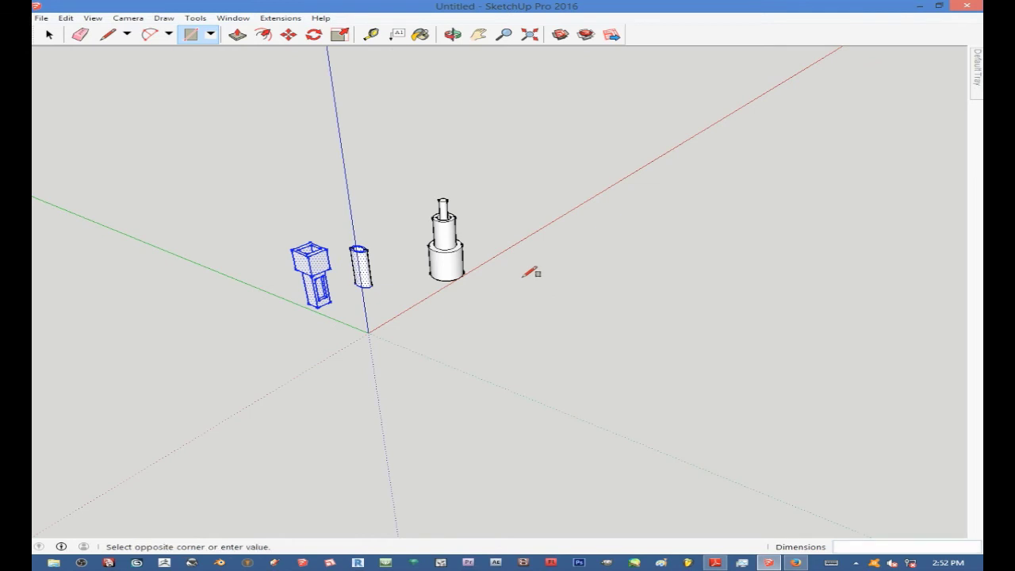
click(644, 418)
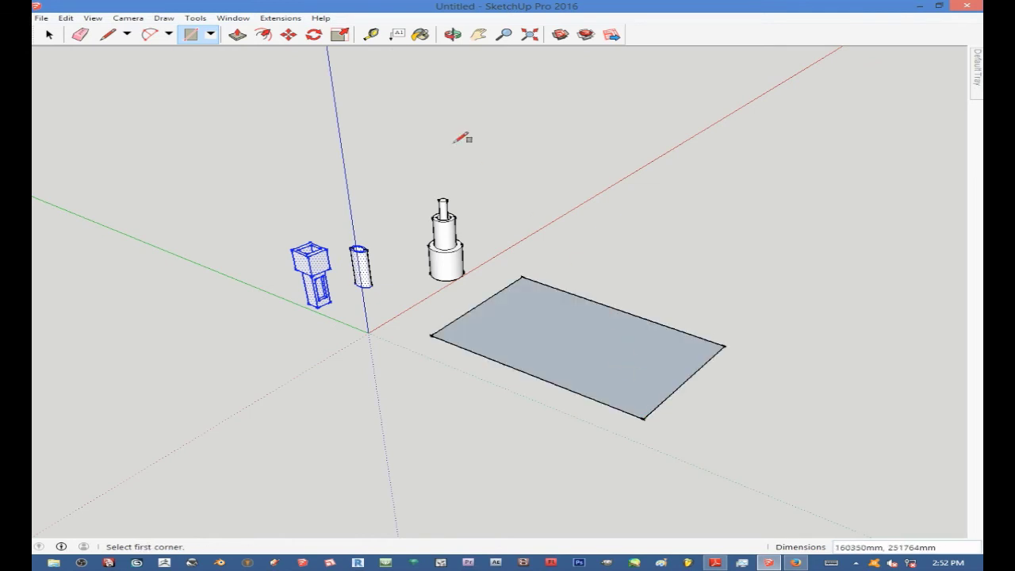
Measure the rectangle's far long edge from corner to corner with the Tape Measure.
click(370, 34)
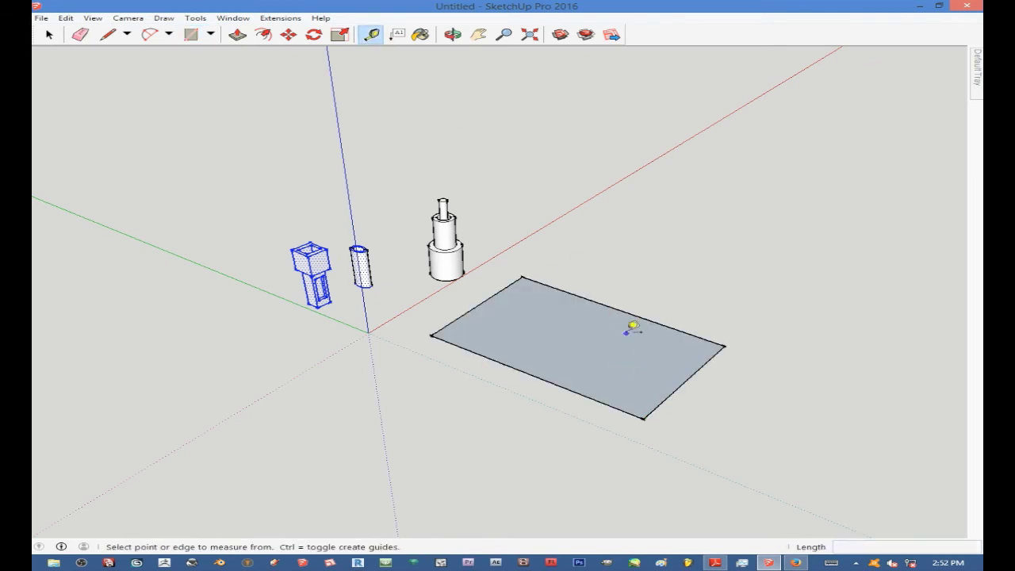
click(725, 345)
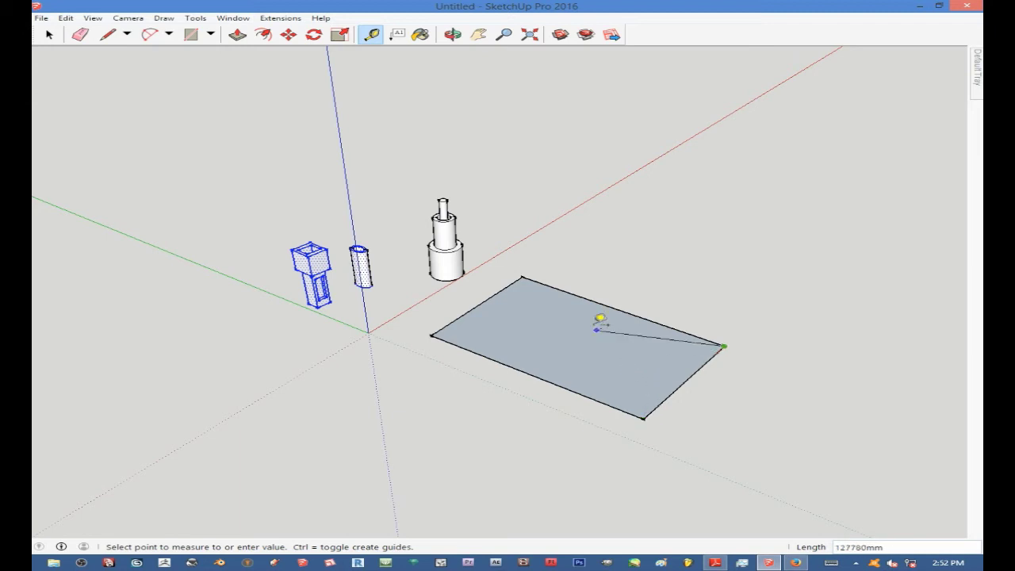
click(535, 274)
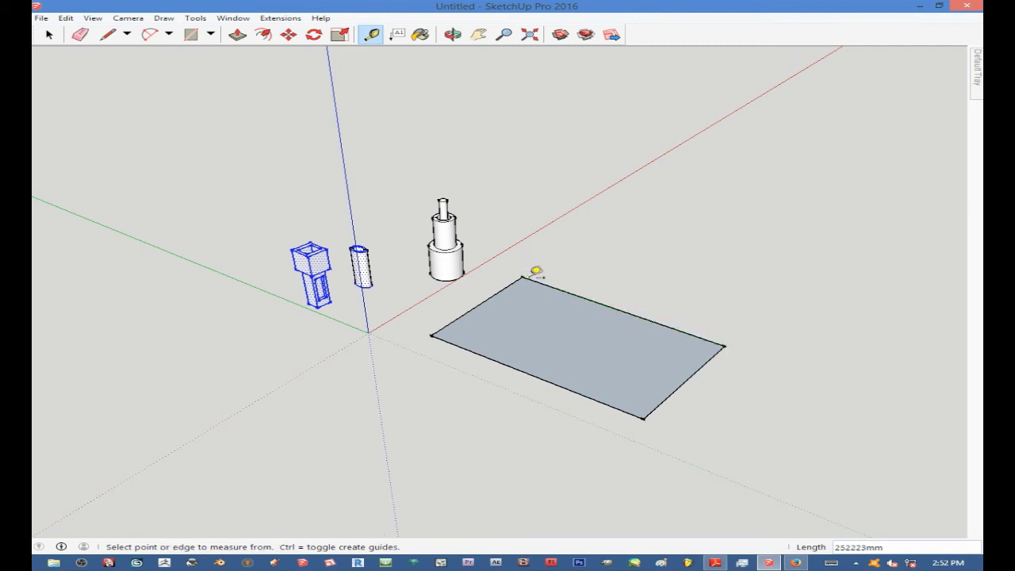
Push/Pull the rectangle upward by about 139930 mm into a solid box.
click(237, 34)
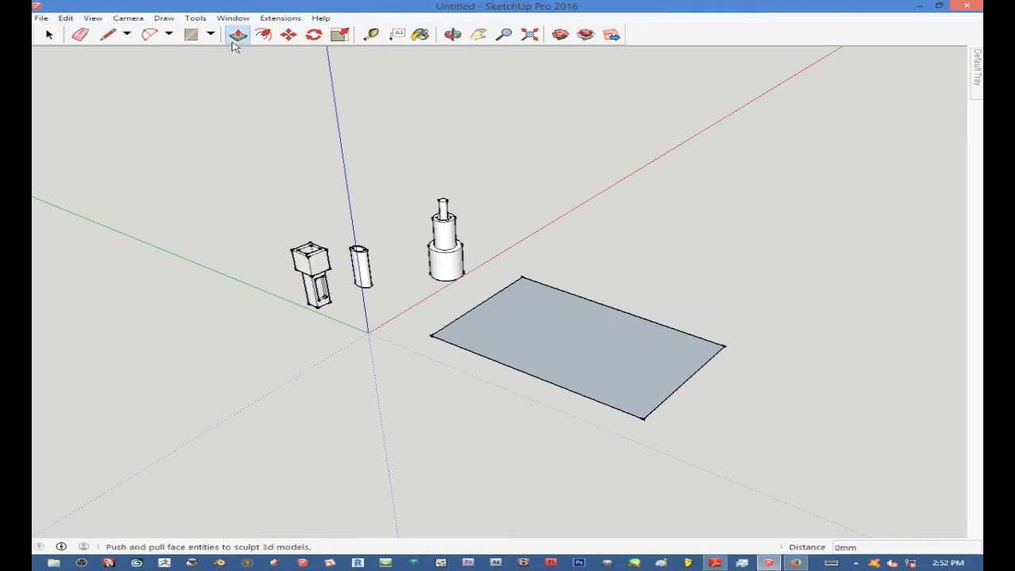
click(553, 352)
click(524, 270)
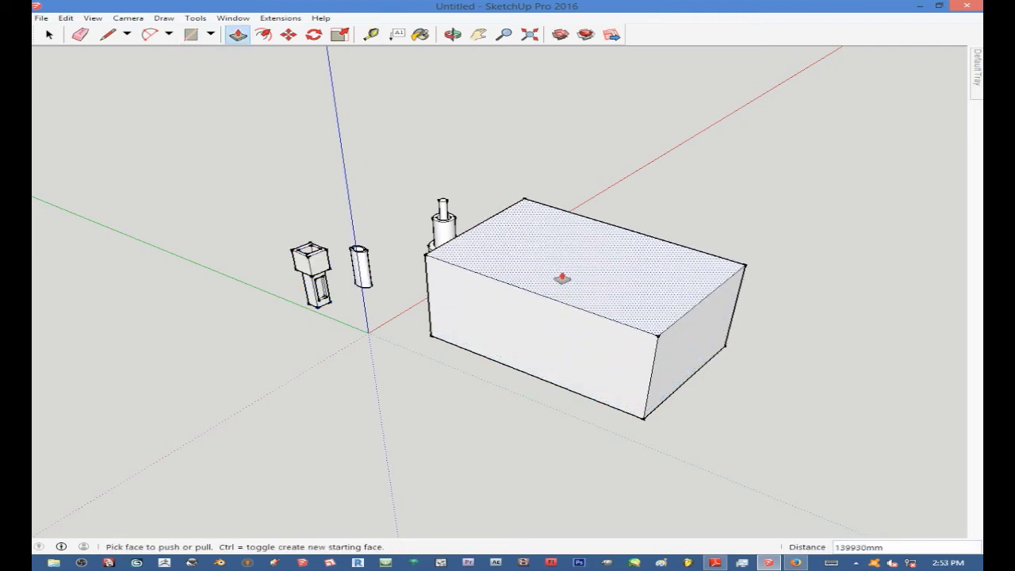
Measure the large box's height along its nearest vertical edge with the Tape Measure.
click(371, 34)
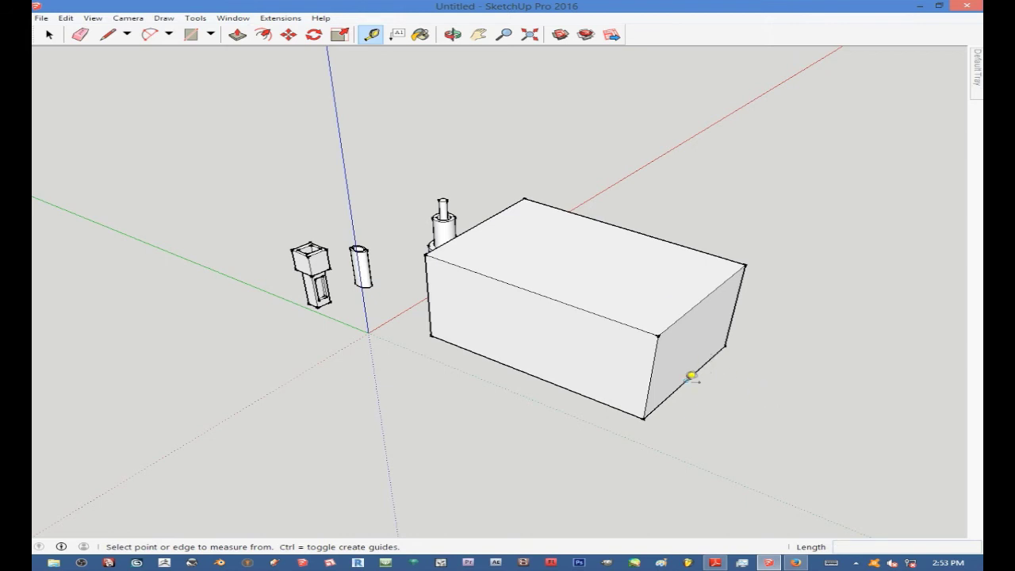
click(644, 418)
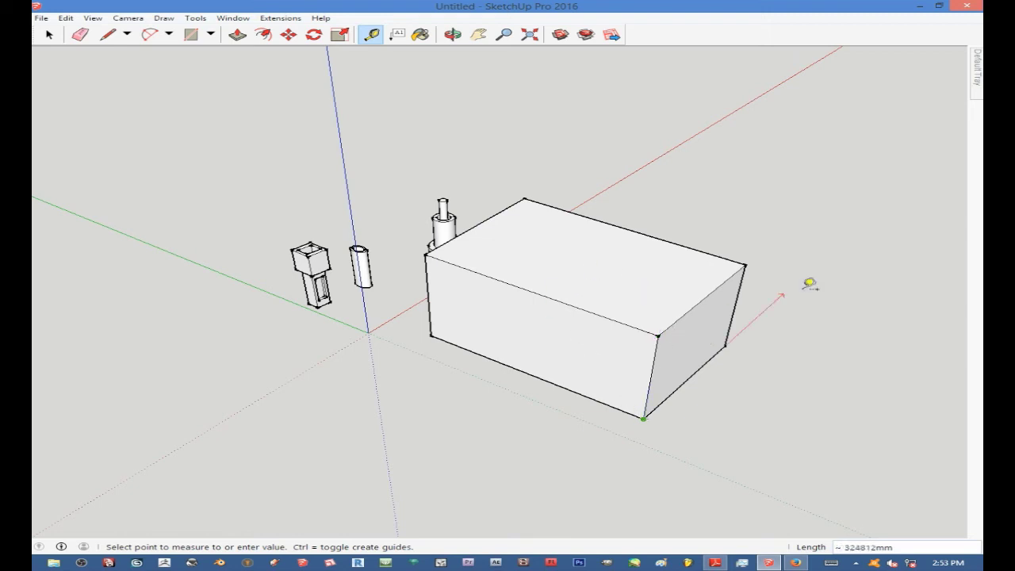
click(660, 329)
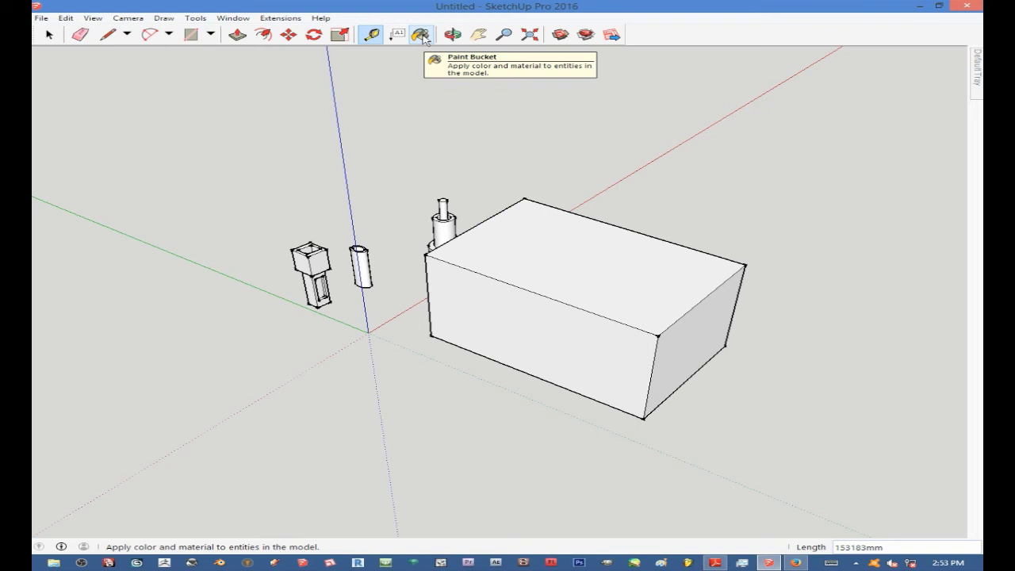
Choose the 0004_HotPink material from the Colors-Named collection for the Paint Bucket.
click(421, 36)
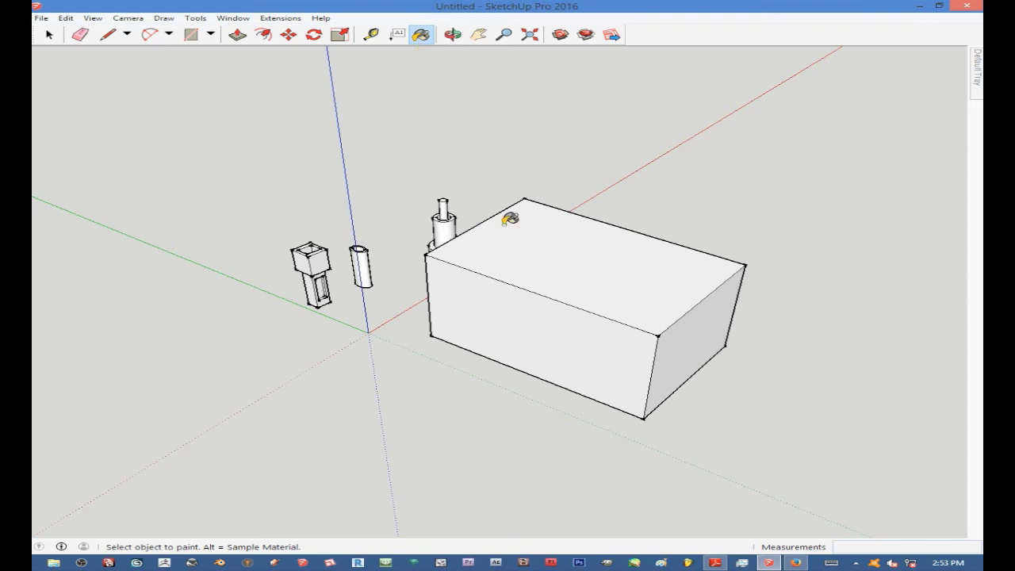
scroll(544, 234, down, 3)
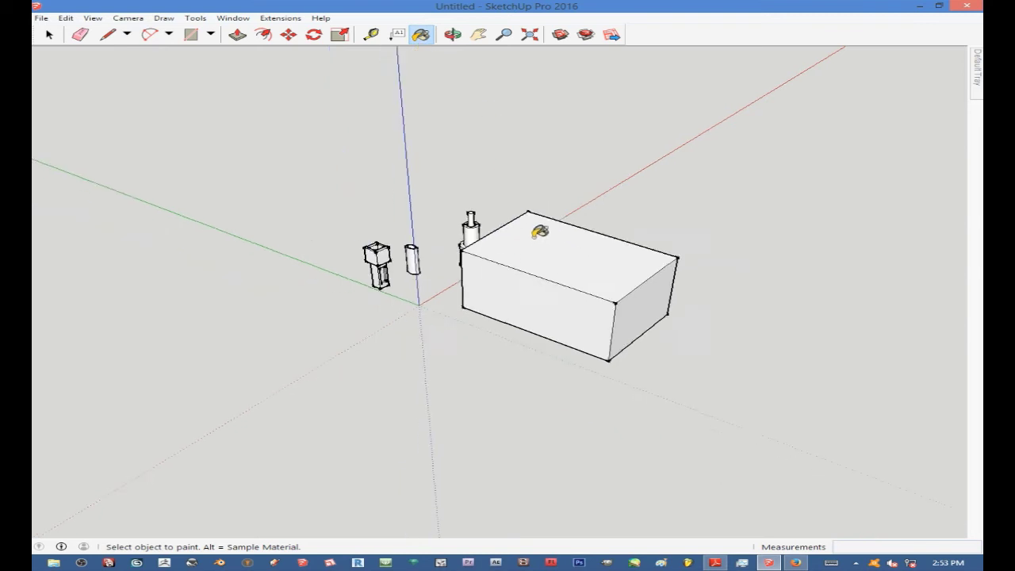
mouse_move(978, 69)
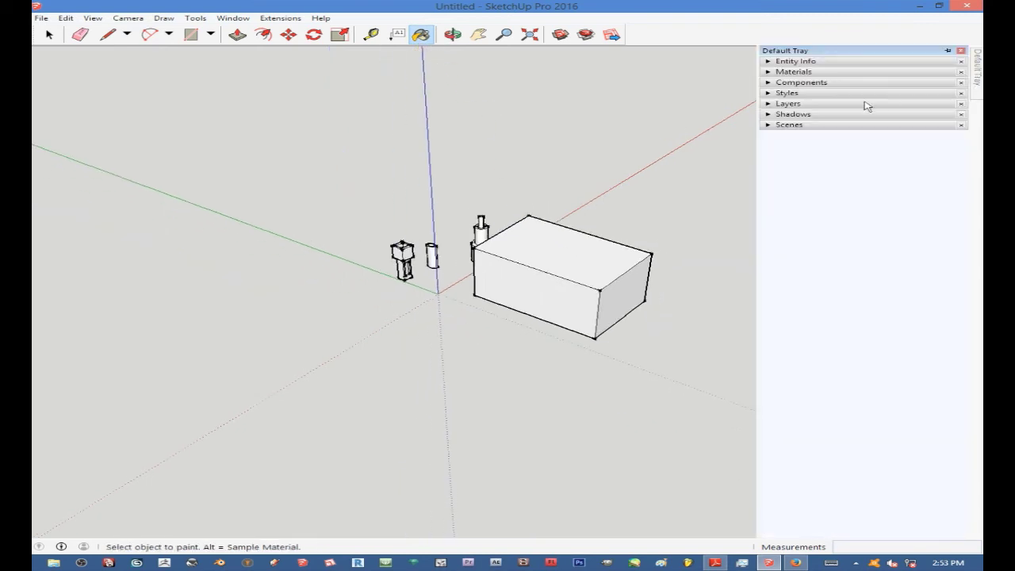
click(770, 72)
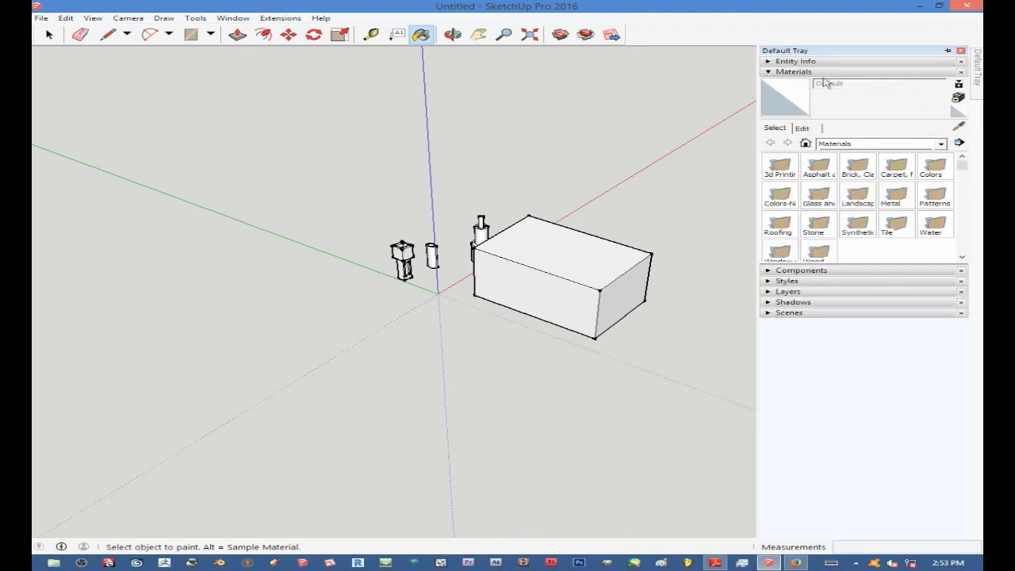
click(941, 144)
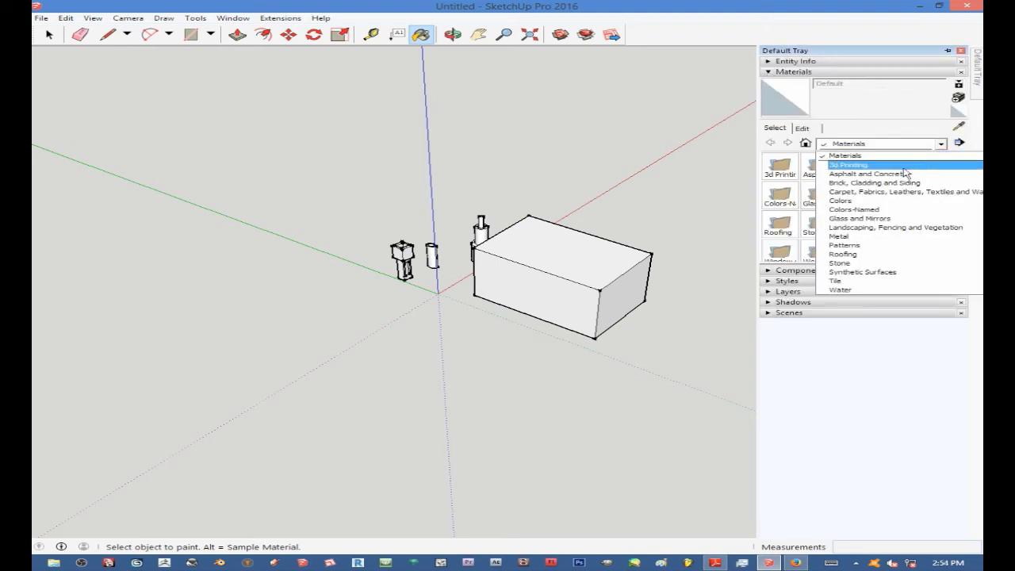
click(781, 130)
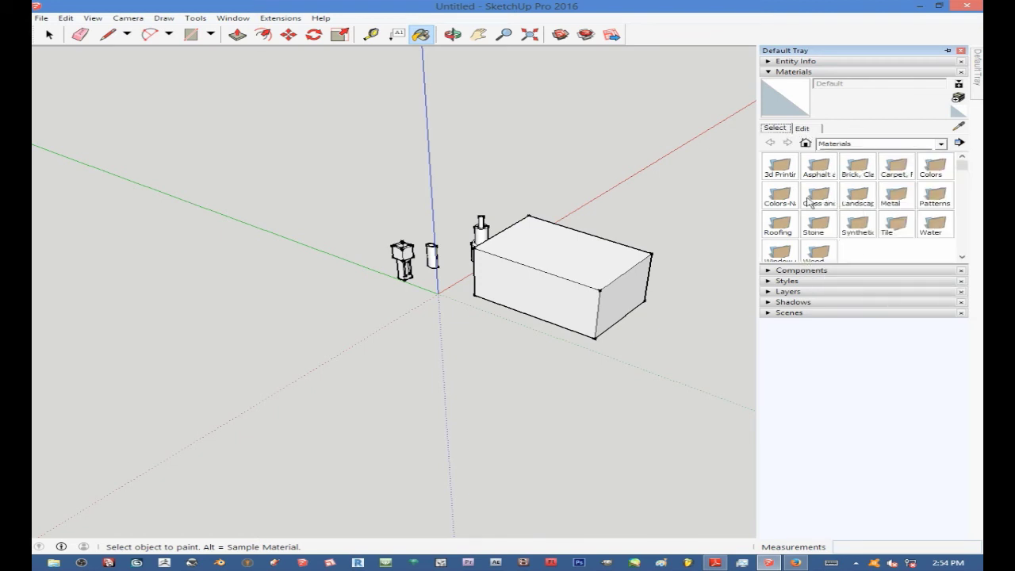
click(780, 199)
click(897, 171)
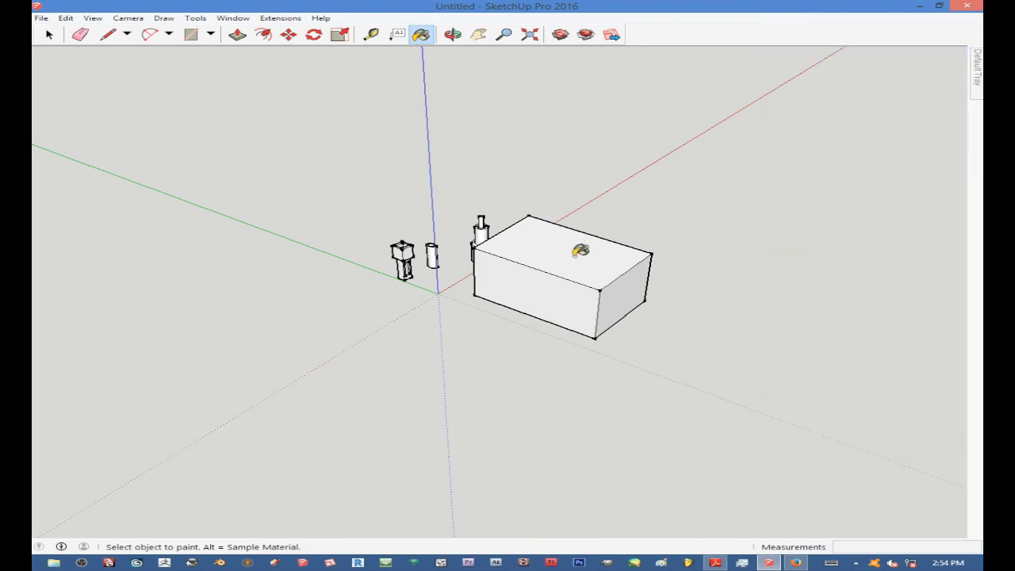
Paint the top, long front and end faces of the large box with 0004_HotPink.
click(579, 253)
click(589, 298)
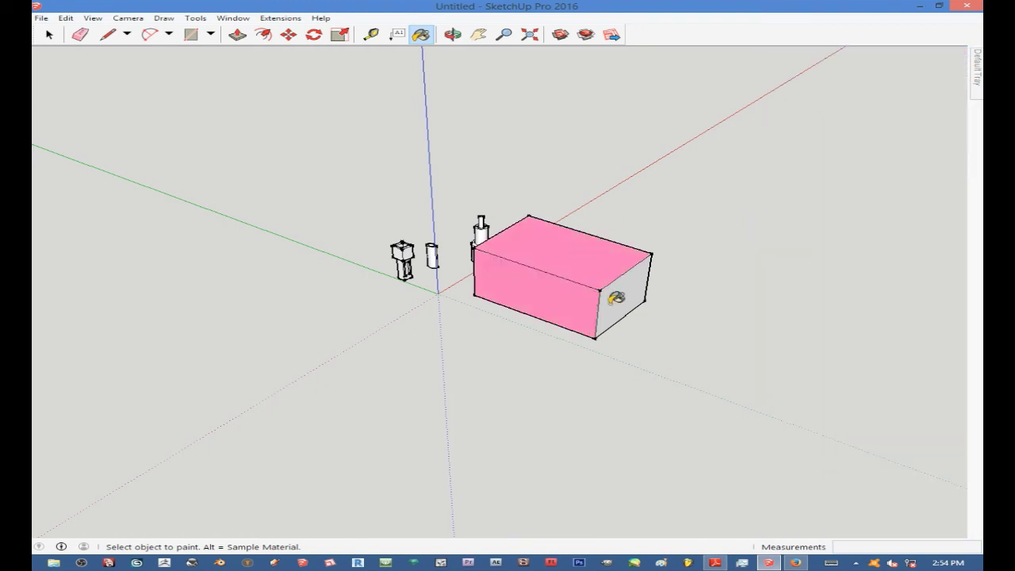
click(626, 293)
Paint the upper block of the small stepped box and the side of the hollow cylinder with 0004_HotPink.
scroll(382, 267, up, 5)
click(433, 225)
click(492, 226)
scroll(460, 212, down, 5)
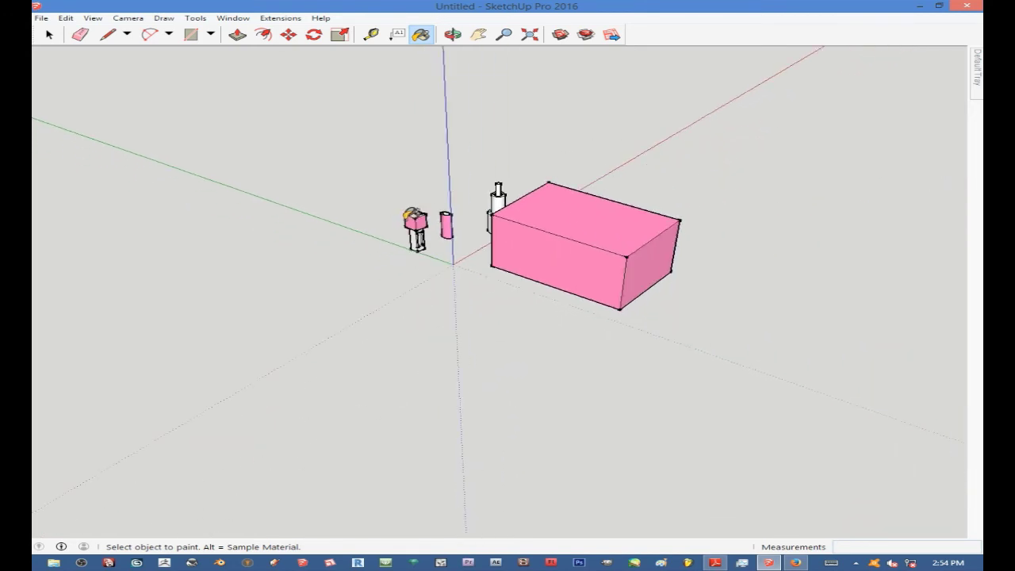
Erase the top face of the large pink box to open it.
mouse_move(972, 77)
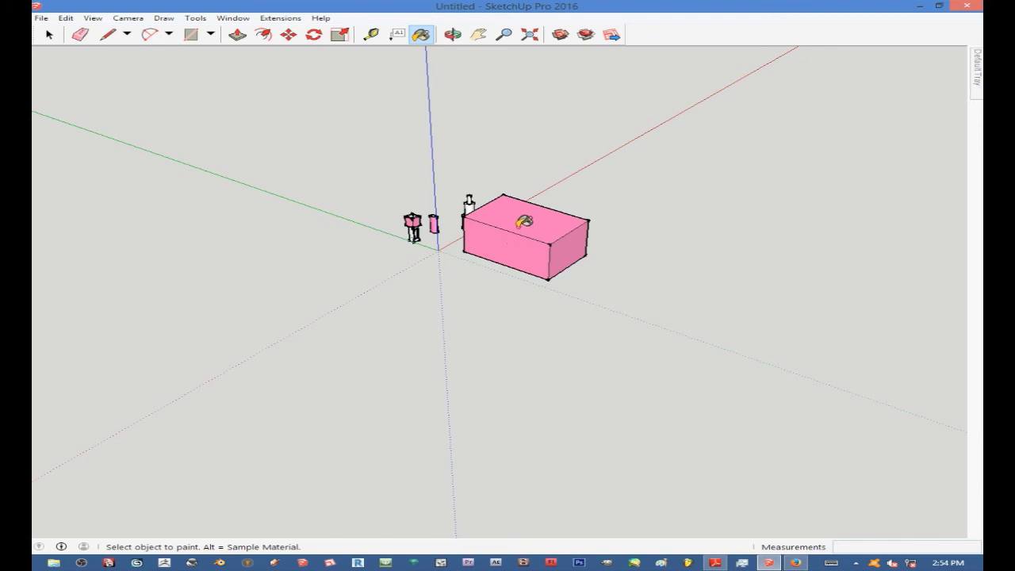
right_click(518, 228)
click(578, 252)
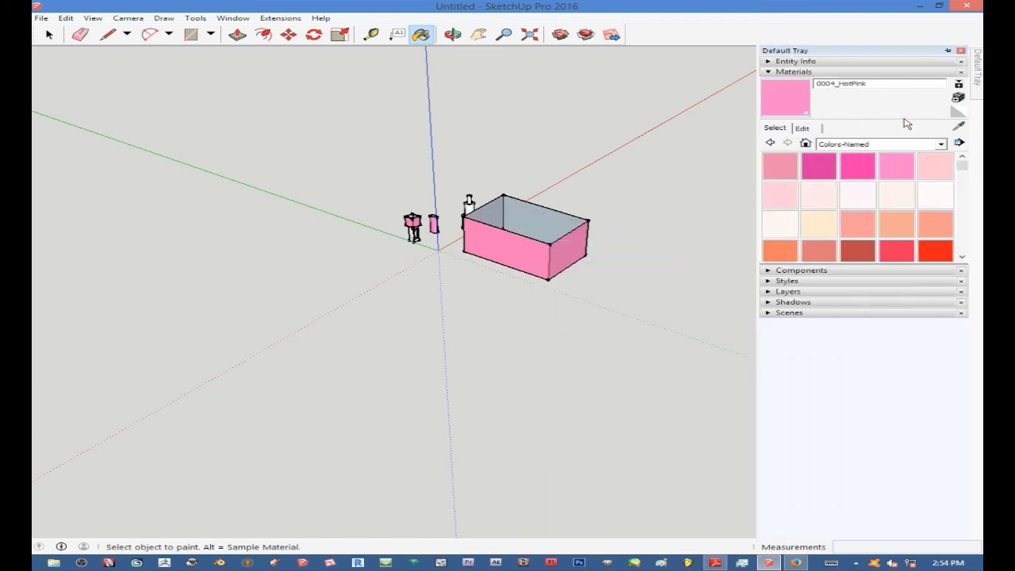
Undo the erasing of the large box's top face, and paint its top and long front faces with 0018_Brown.
key(ctrl+z)
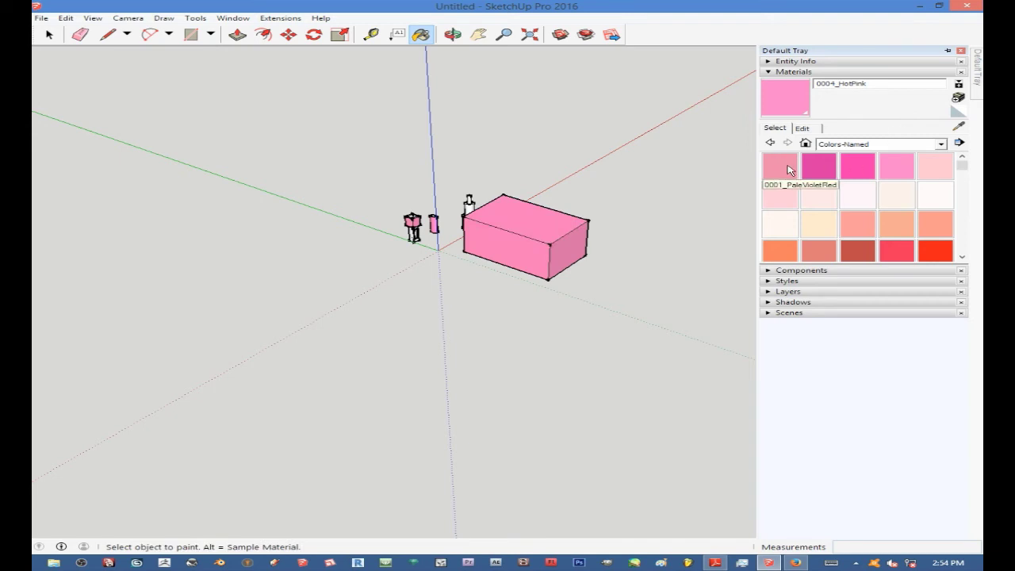
click(859, 252)
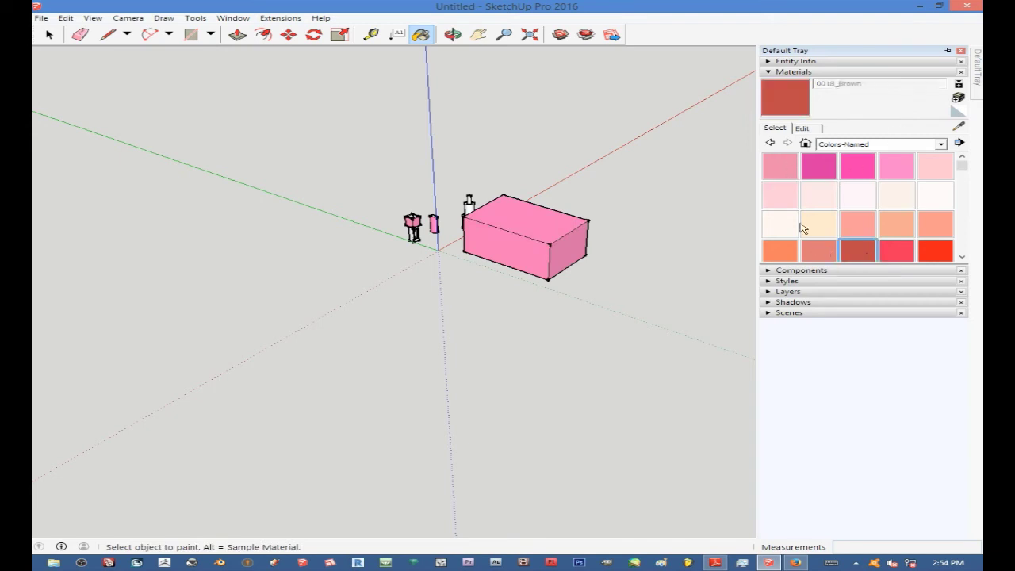
click(538, 211)
click(530, 248)
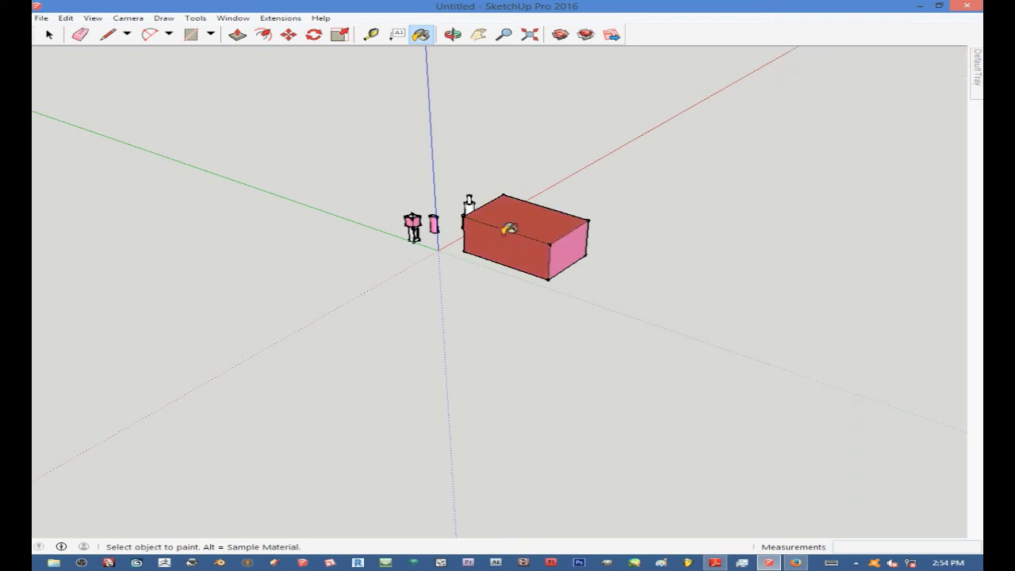
Paint the stepped cylinder with 0018_Brown: the middle and base cylinder sides, the base's upper ring and the thin pin's top.
scroll(464, 202, up, 5)
click(503, 223)
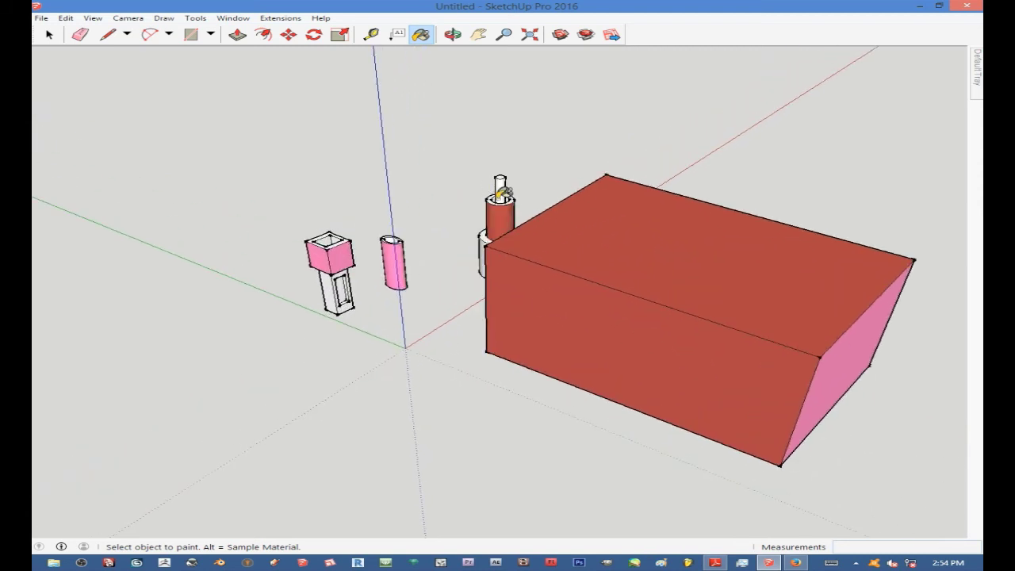
scroll(502, 183, up, 4)
click(509, 145)
scroll(571, 155, down, 4)
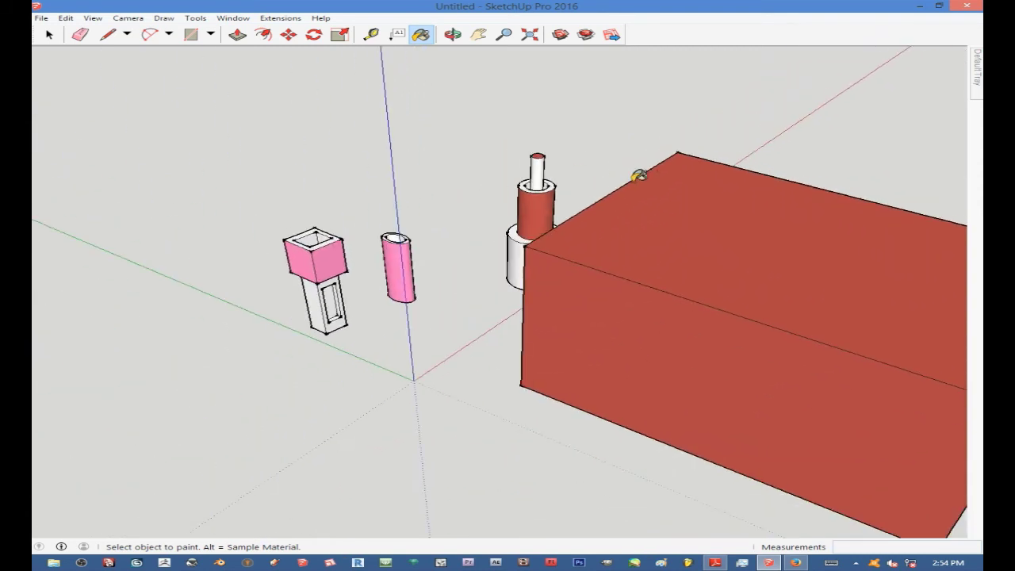
scroll(424, 261, up, 4)
click(641, 228)
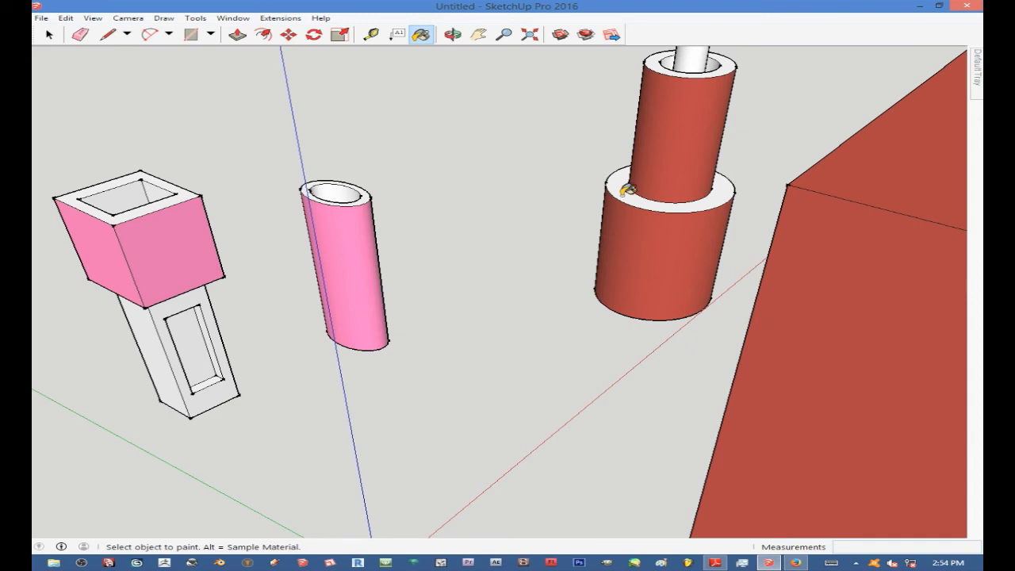
click(643, 194)
scroll(646, 182, down, 4)
Paint the small stepped box's top rim and the two visible outer faces of its lower block with 0018_Brown.
scroll(444, 242, up, 5)
click(429, 234)
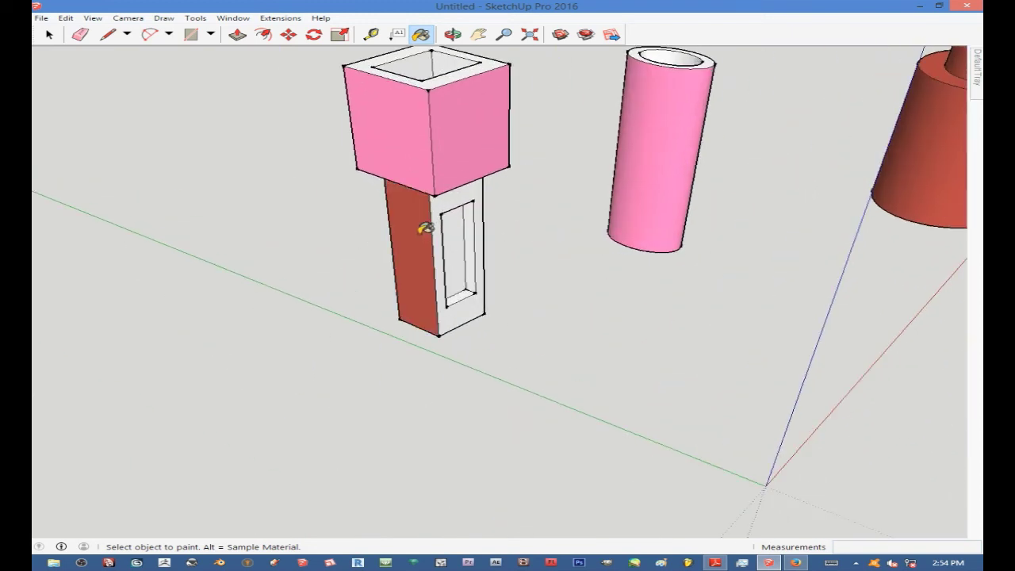
scroll(424, 228, down, 4)
click(441, 211)
click(442, 163)
scroll(432, 210, down, 3)
Paint the side of the thin pin on top of the stepped cylinder with 0018_Brown.
scroll(459, 179, up, 5)
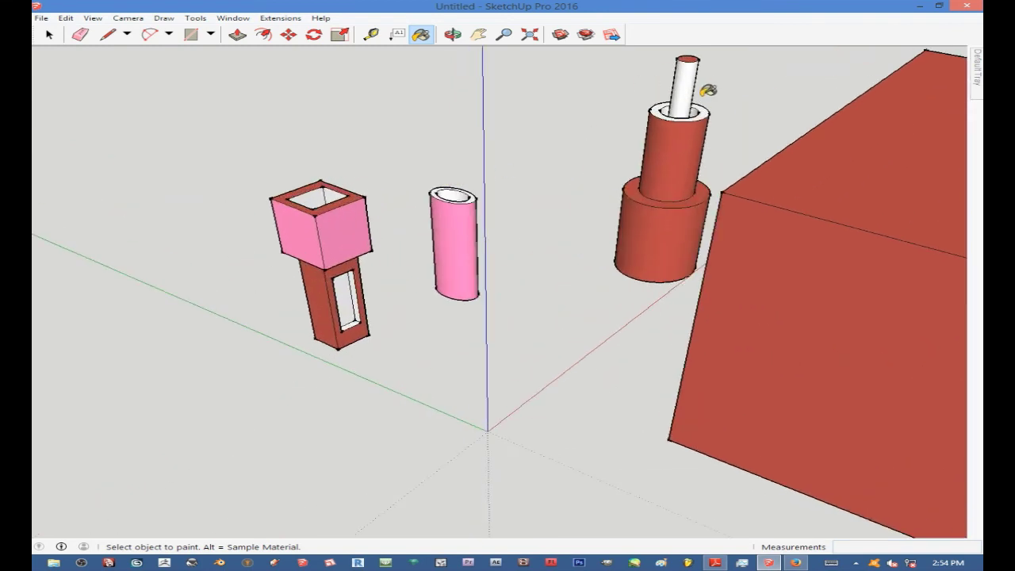
click(679, 91)
scroll(600, 113, down, 5)
scroll(421, 310, down, 3)
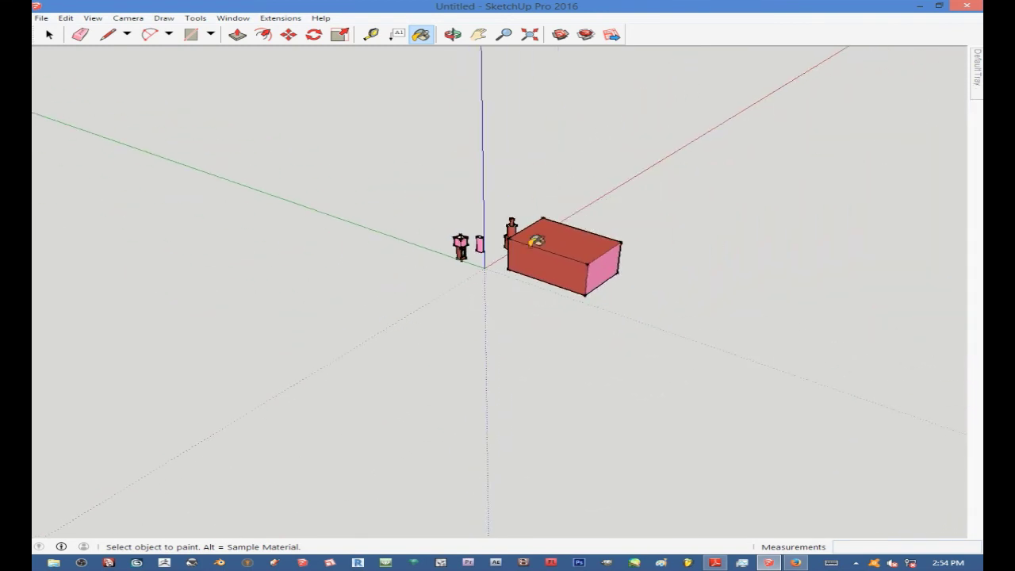
Choose the 0009_Linen material and paint the top and long front faces of the large box with it.
scroll(579, 218, up, 5)
scroll(675, 199, up, 1)
mouse_move(978, 76)
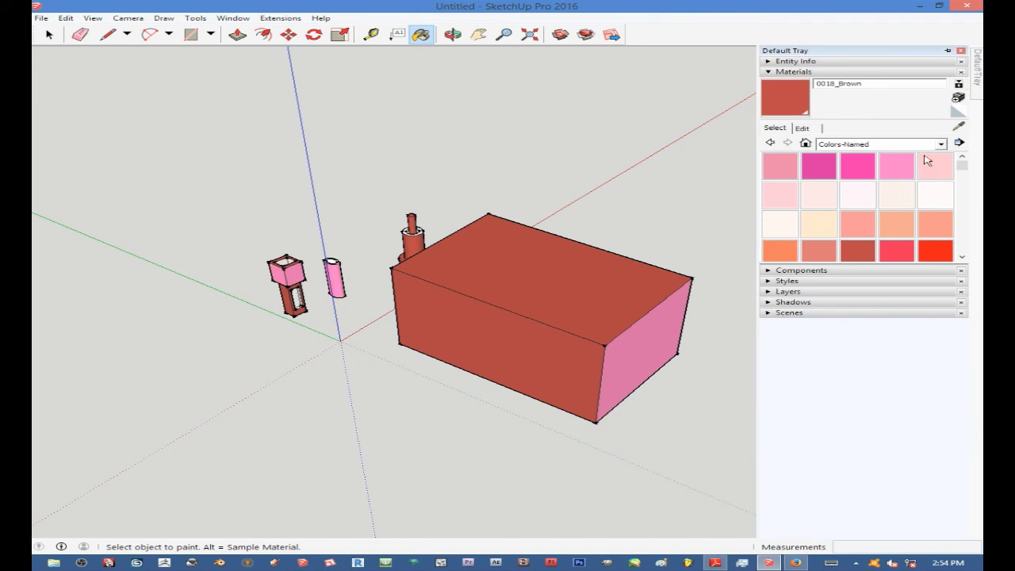
click(902, 204)
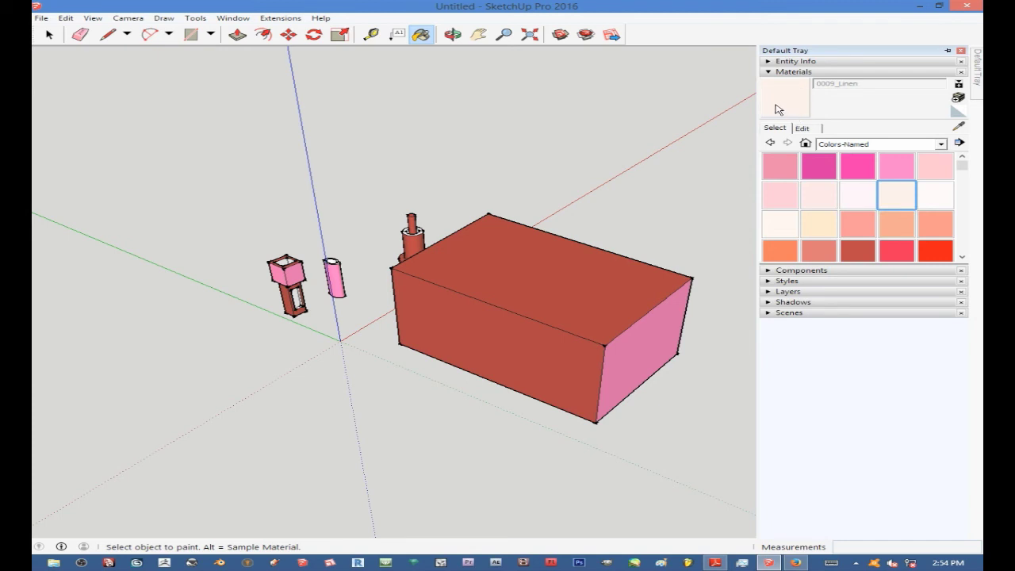
click(594, 278)
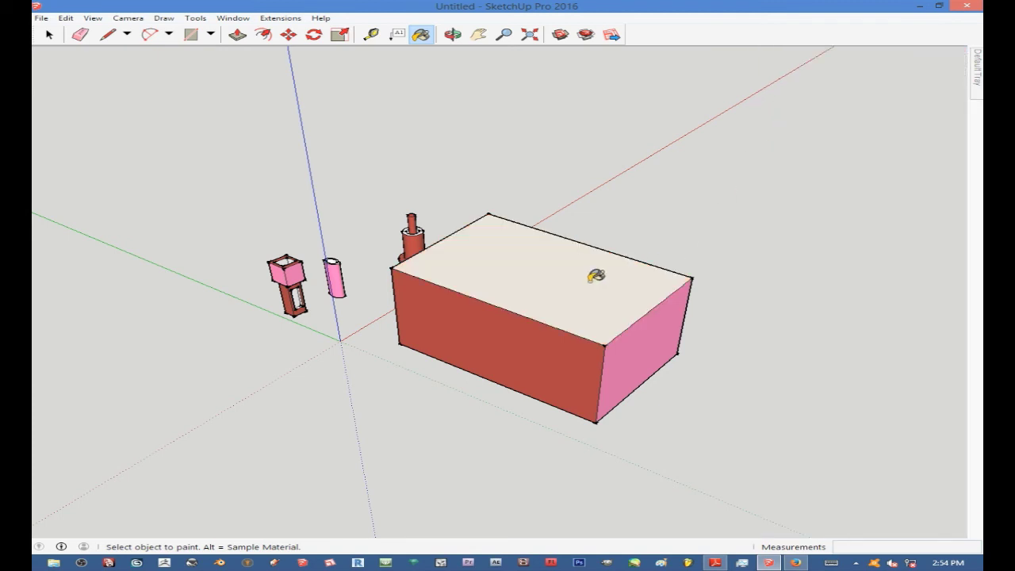
scroll(592, 287, down, 3)
scroll(591, 292, up, 3)
click(570, 310)
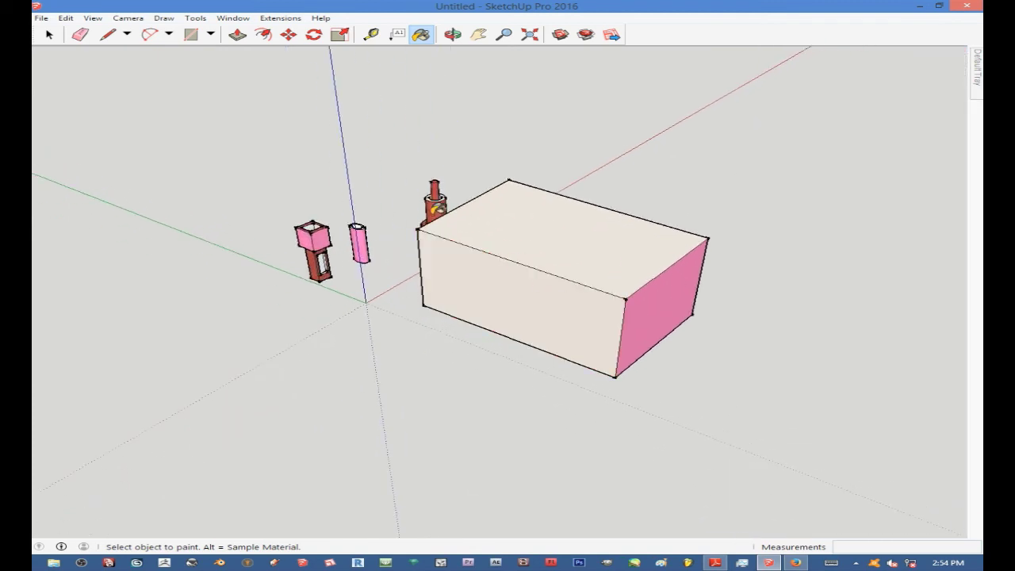
Orbit around the model to examine the solids from the opposite side.
click(453, 36)
scroll(540, 238, down, 5)
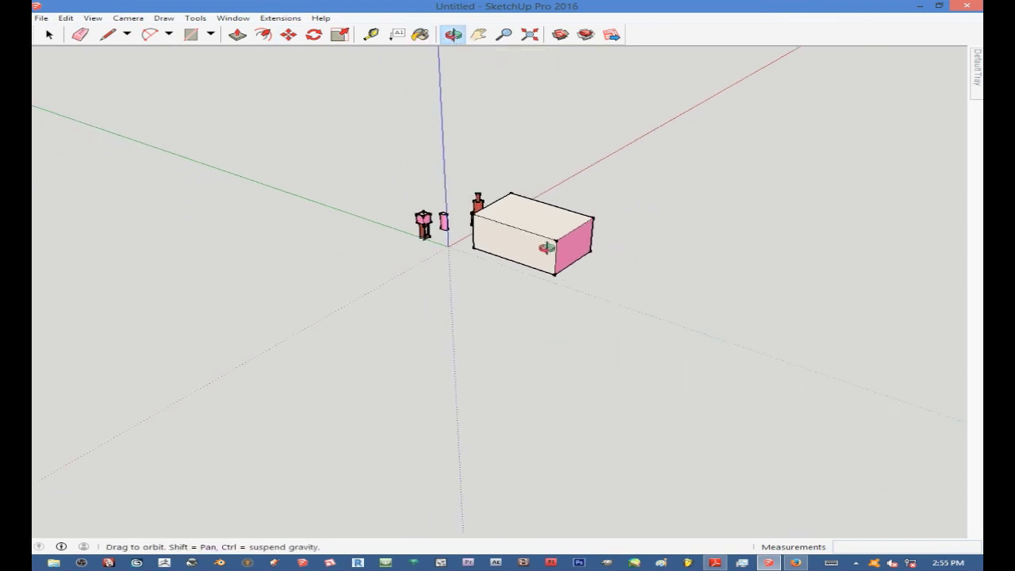
click(459, 37)
drag(617, 278, 294, 333)
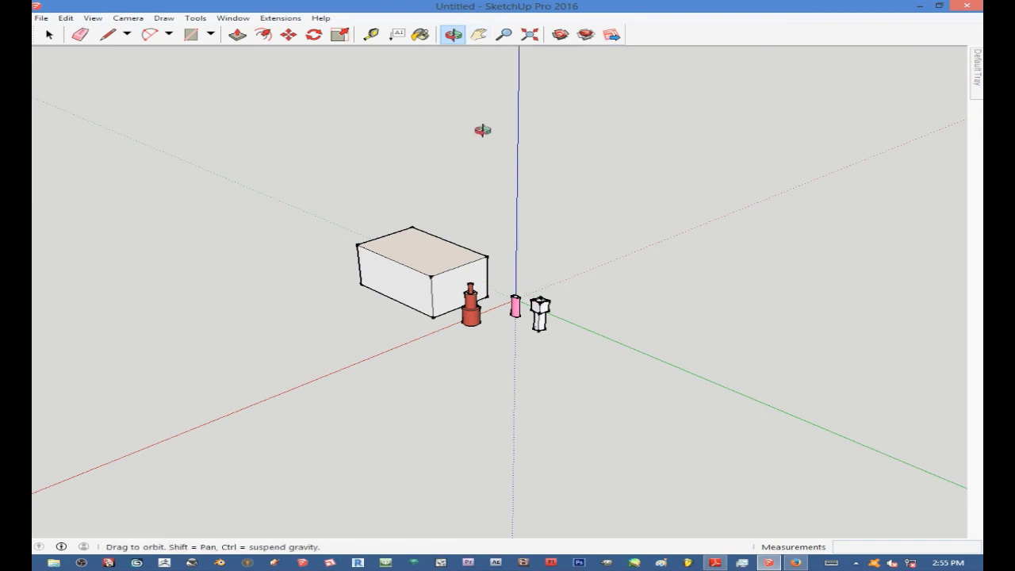
scroll(659, 217, up, 5)
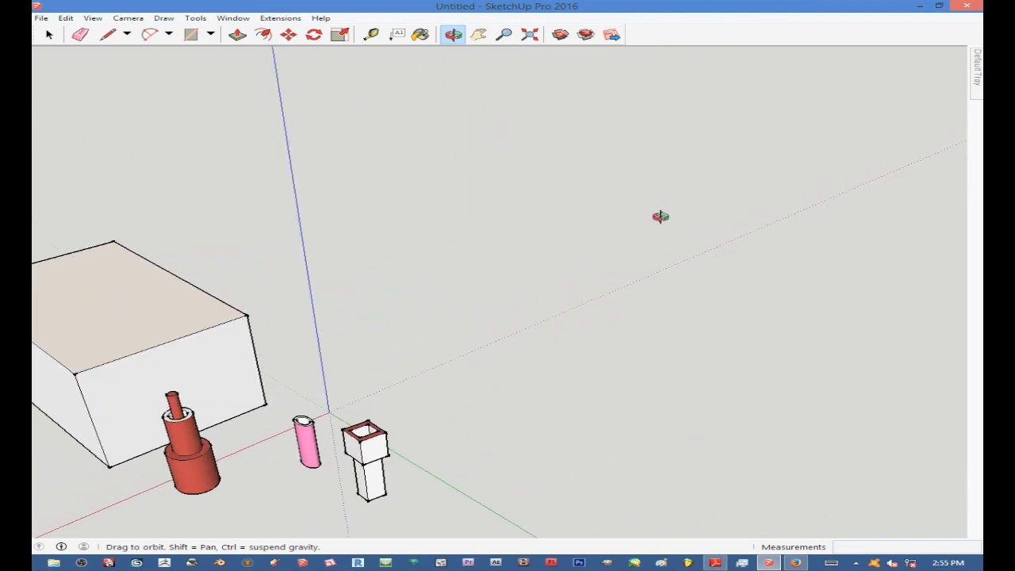
Pan the view to centre the solids, and zoom in and out to examine them.
click(479, 37)
drag(152, 401, 519, 280)
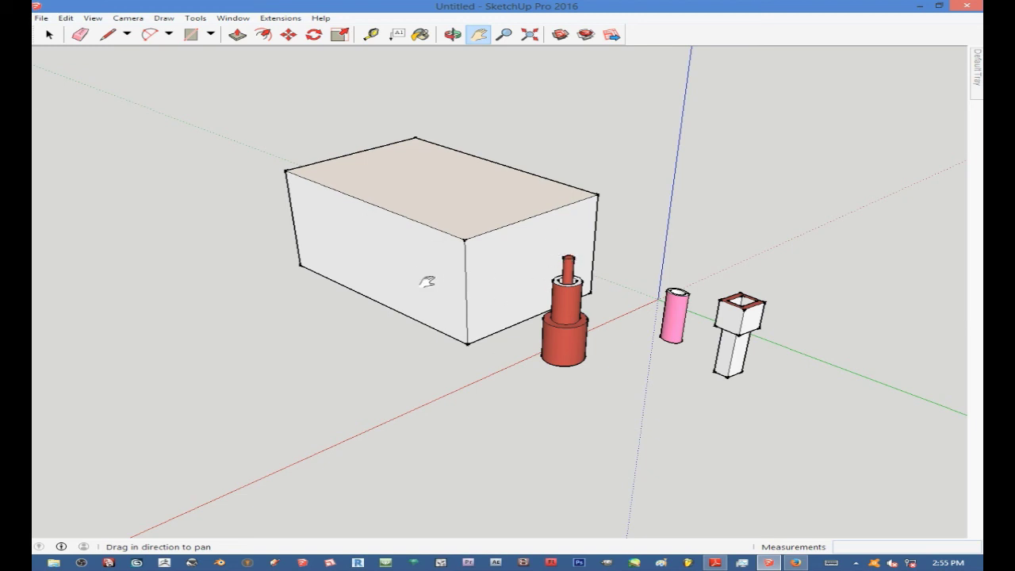
scroll(487, 305, up, 2)
scroll(484, 295, down, 4)
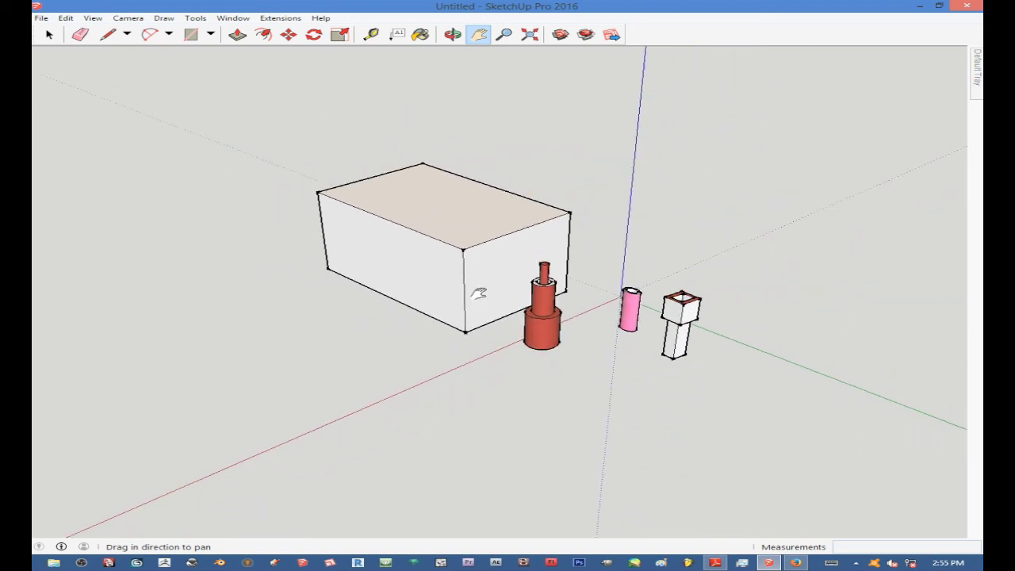
mouse_move(476, 262)
mouse_down()
mouse_move(236, 269)
mouse_move(757, 366)
mouse_move(313, 265)
mouse_move(454, 358)
mouse_move(571, 324)
mouse_move(437, 198)
mouse_move(256, 308)
mouse_move(479, 199)
mouse_move(798, 310)
mouse_move(401, 253)
mouse_move(648, 281)
mouse_move(349, 260)
mouse_move(560, 278)
mouse_move(524, 290)
mouse_move(505, 234)
mouse_move(518, 298)
mouse_move(514, 281)
mouse_move(476, 266)
mouse_up()
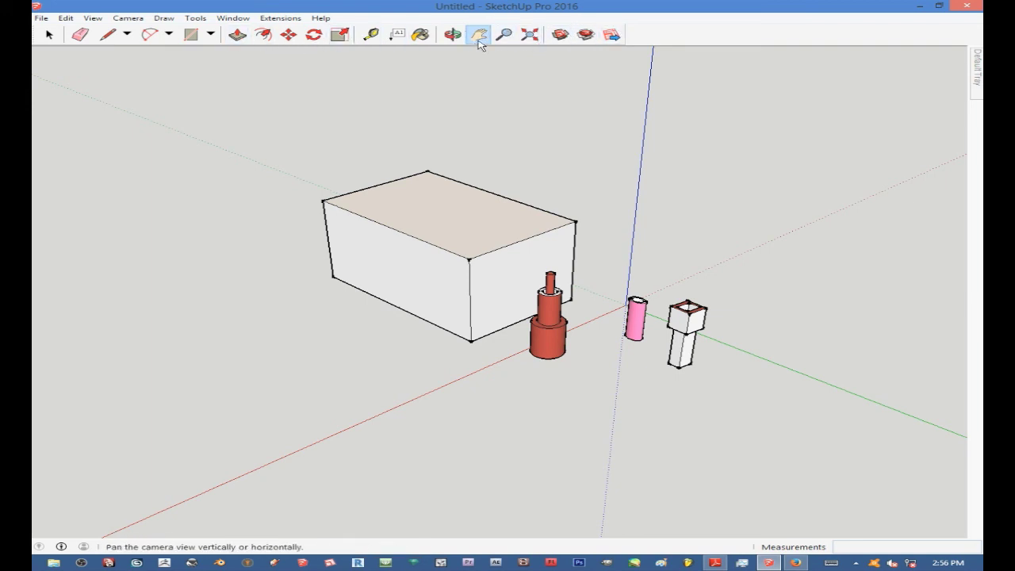
drag(370, 199, 492, 304)
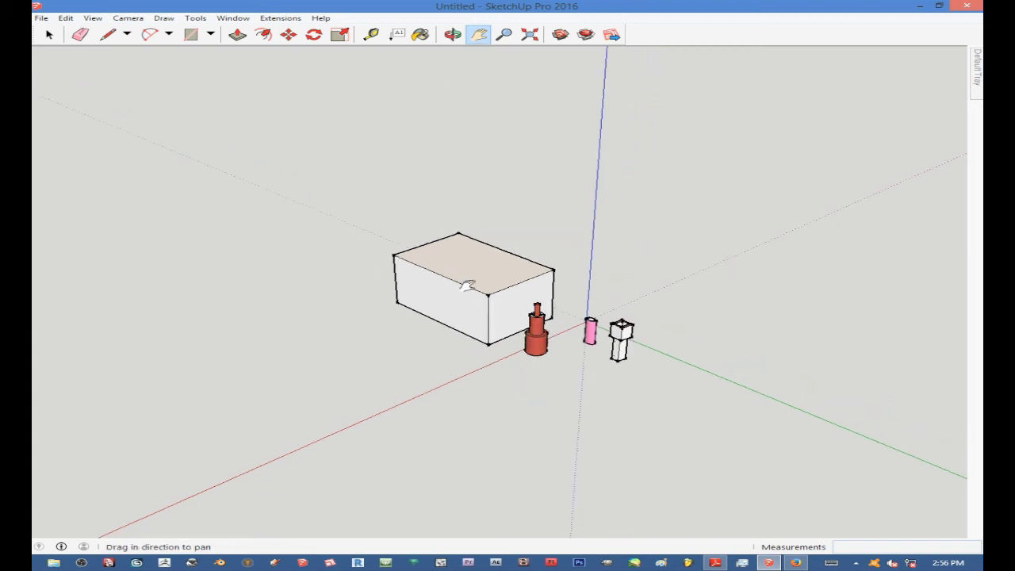
scroll(455, 288, up, 4)
scroll(494, 291, down, 3)
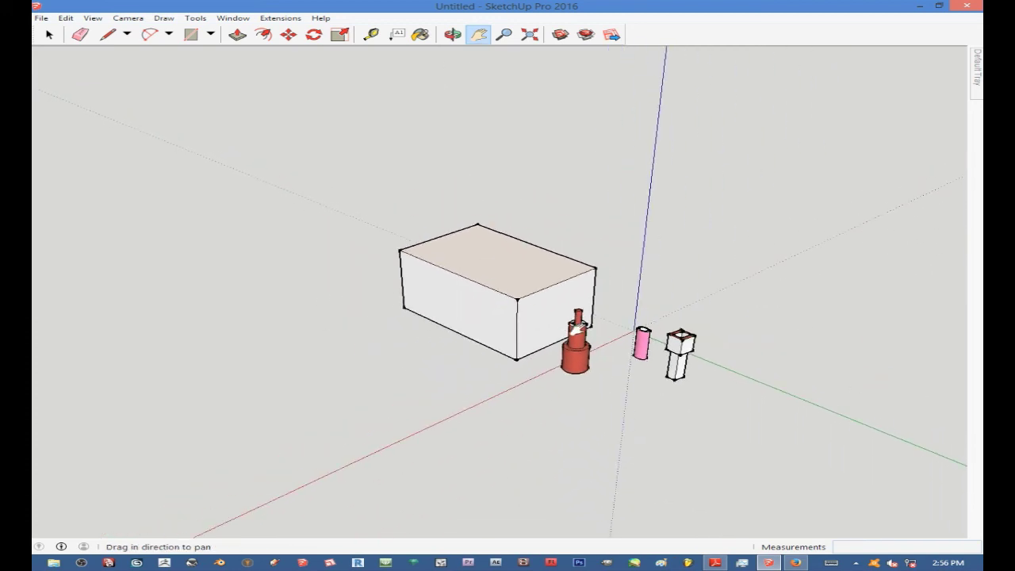
scroll(578, 329, up, 2)
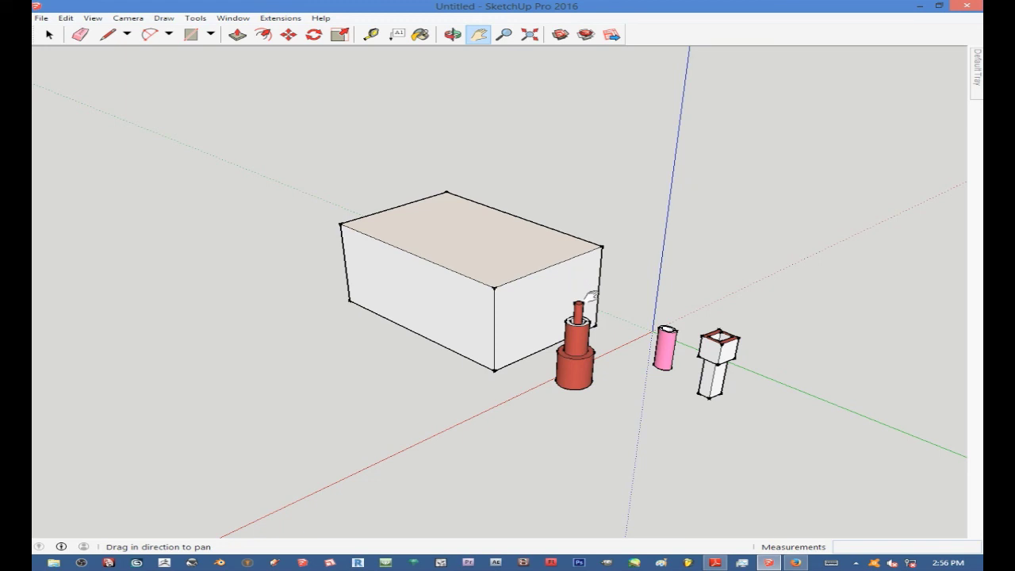
scroll(587, 291, up, 1)
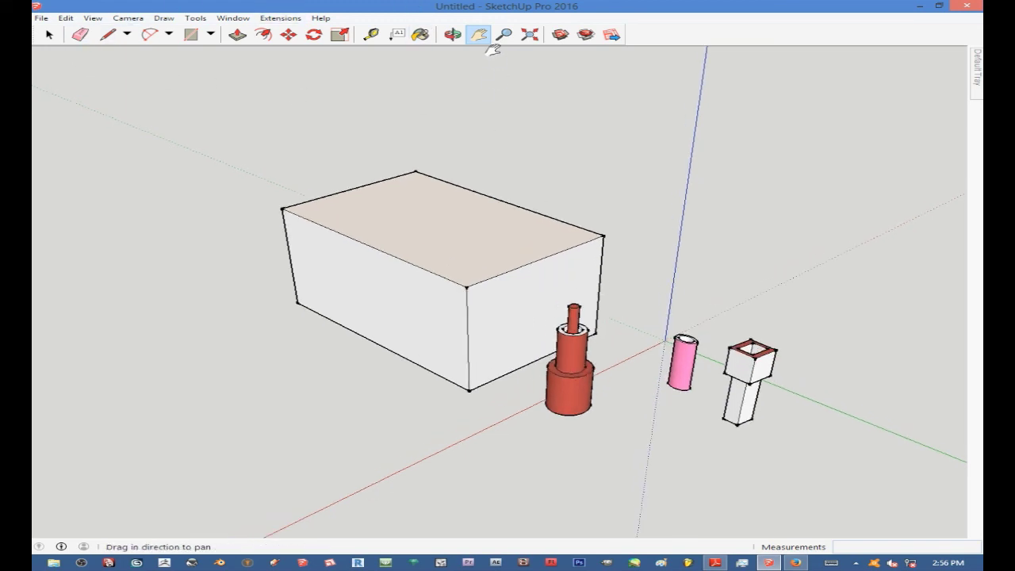